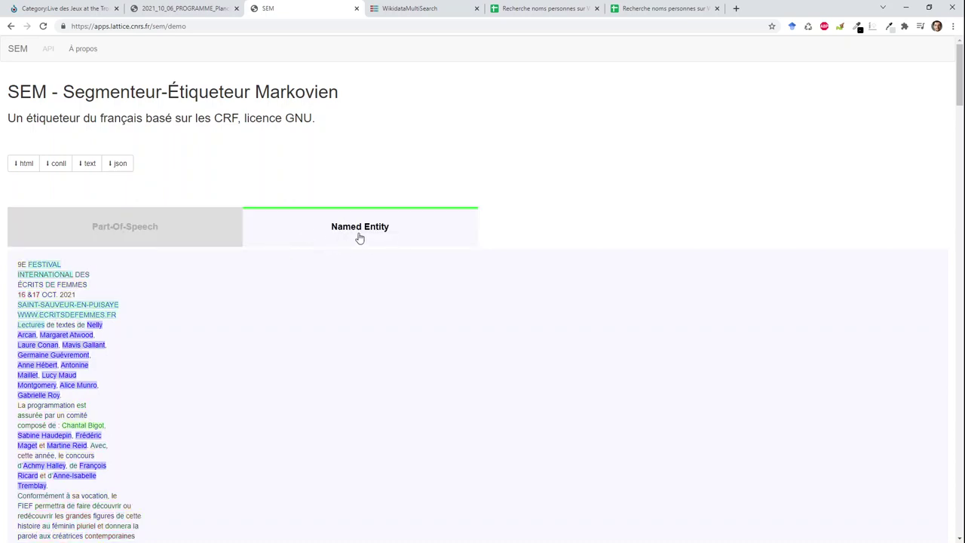
- Examine the Named Entity results to see which people, places and organizations are tagged in the festival programme
scroll(359, 238, down, 6)
scroll(360, 237, down, 6)
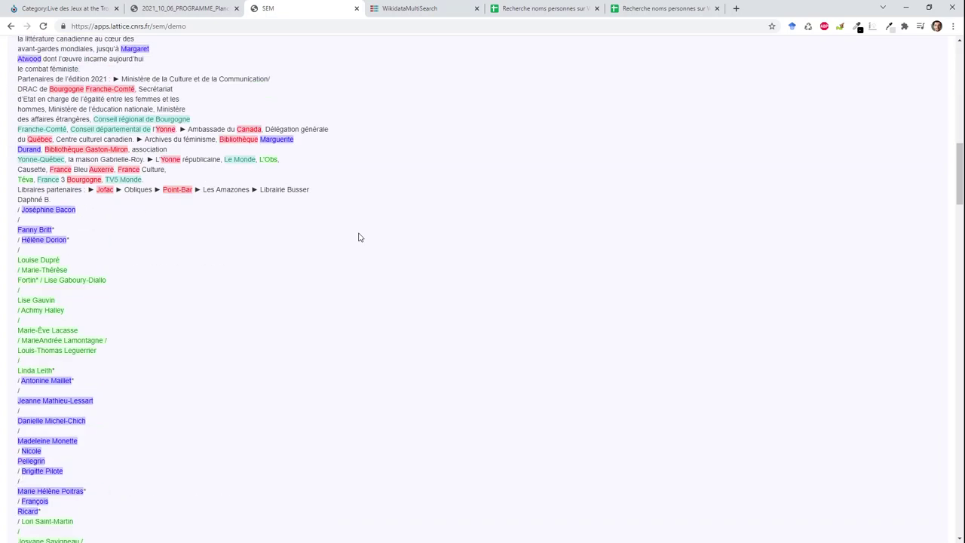
scroll(359, 238, up, 12)
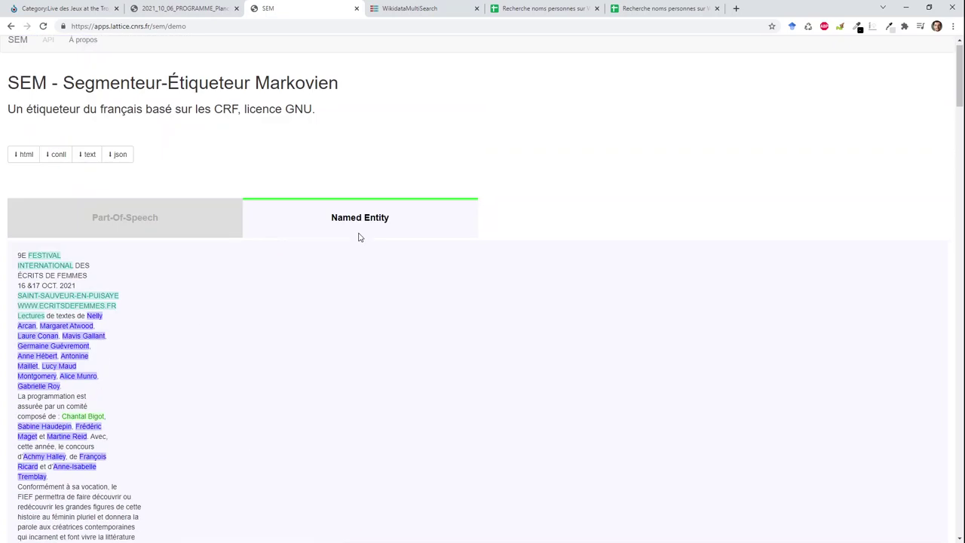
scroll(360, 238, down, 2)
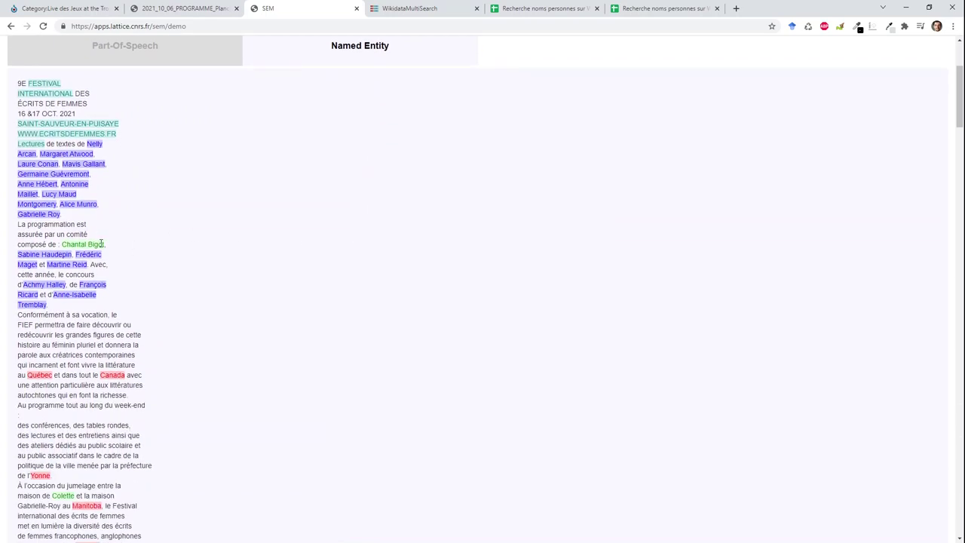
scroll(101, 243, down, 5)
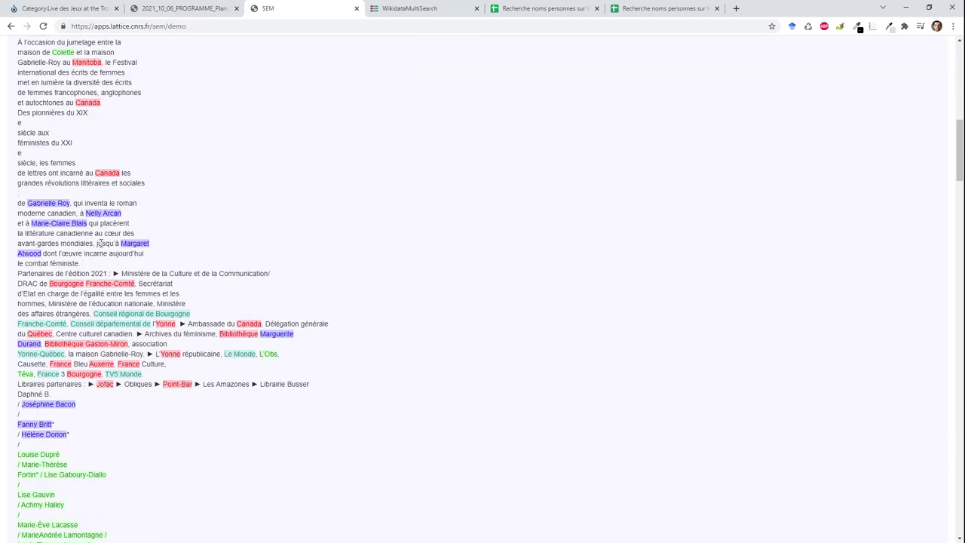
scroll(100, 242, down, 2)
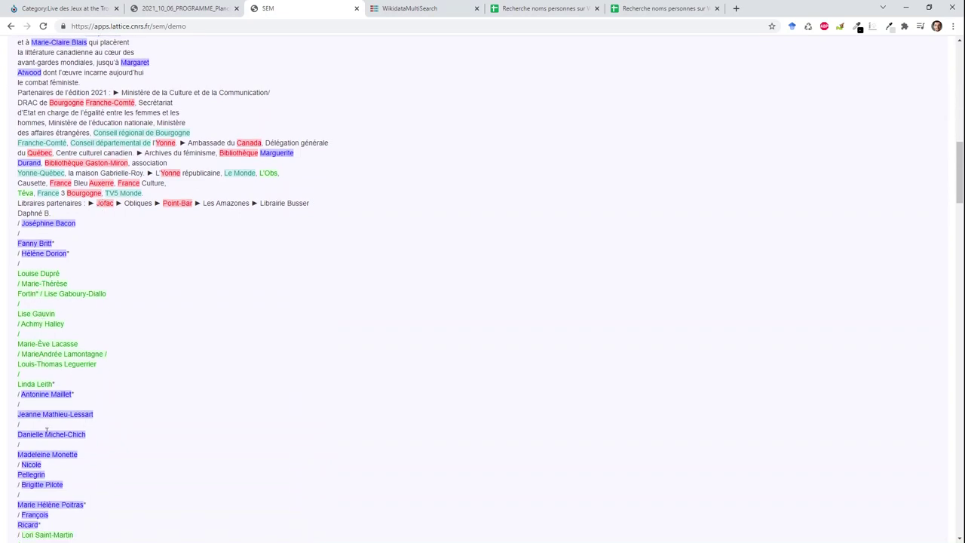
scroll(46, 431, down, 5)
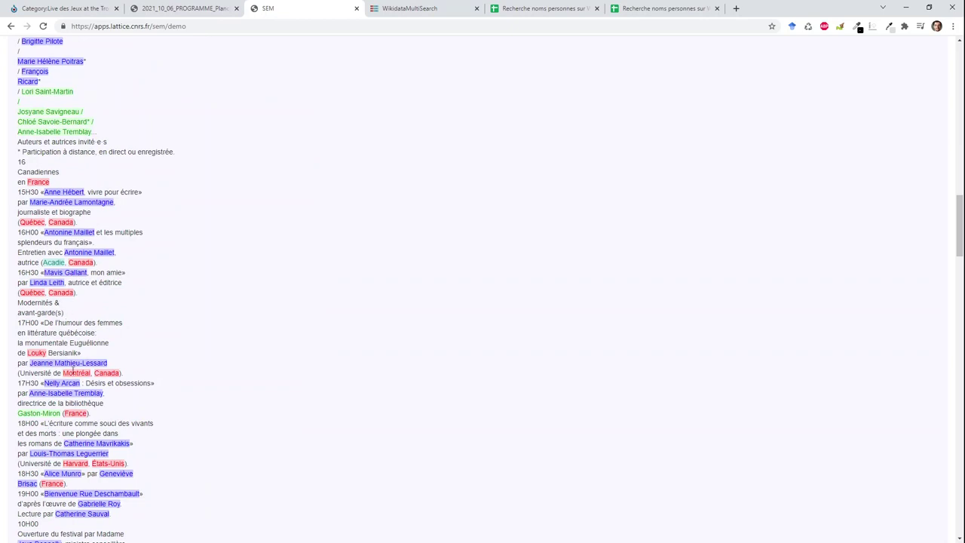
scroll(71, 366, down, 5)
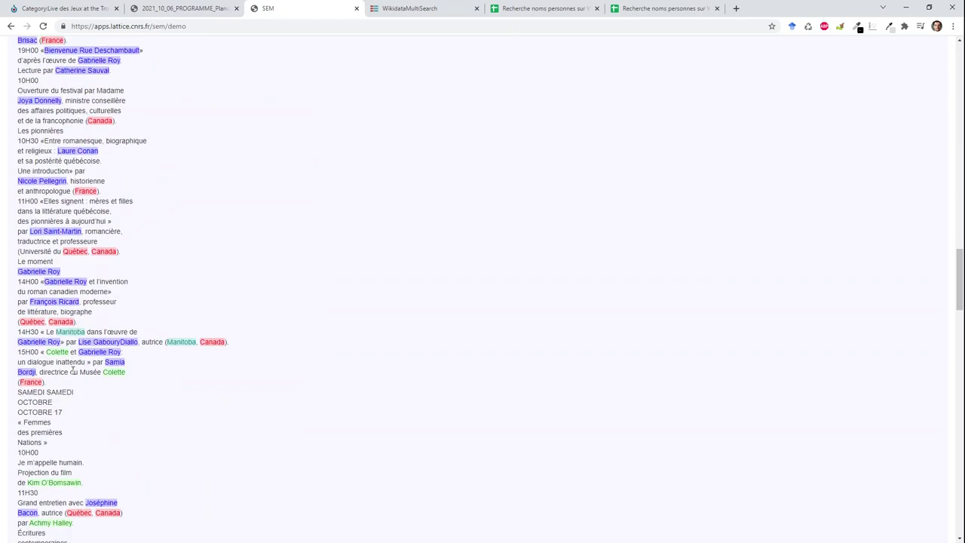
scroll(71, 370, up, 18)
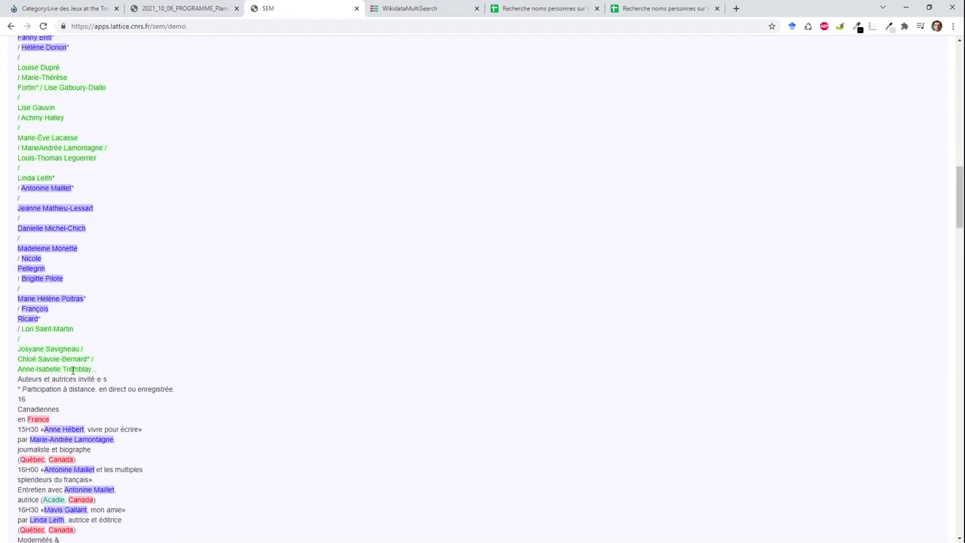
scroll(73, 375, up, 3)
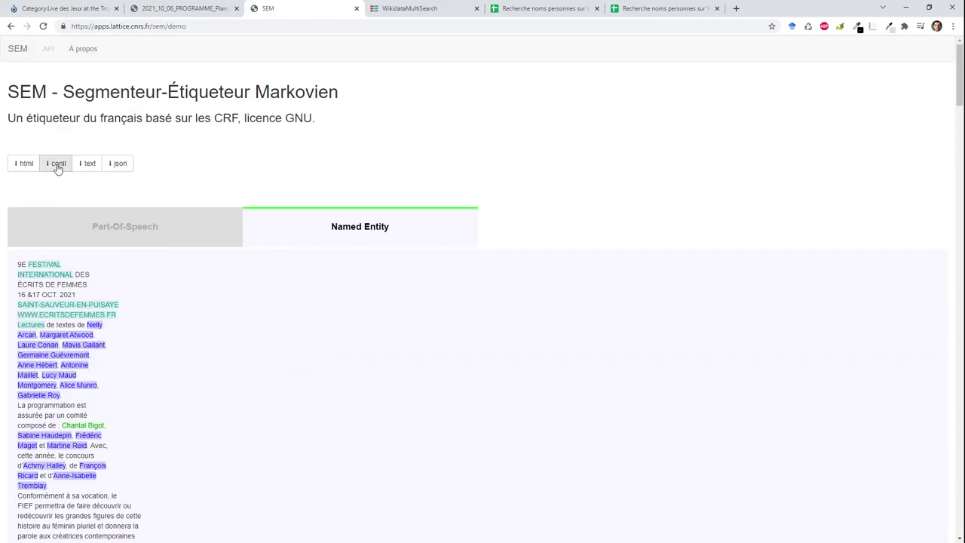
- Download the tagged text in CoNLL format and view the download formats of the "Recherche noms personnes sur Wikidata" spreadsheet
click(57, 165)
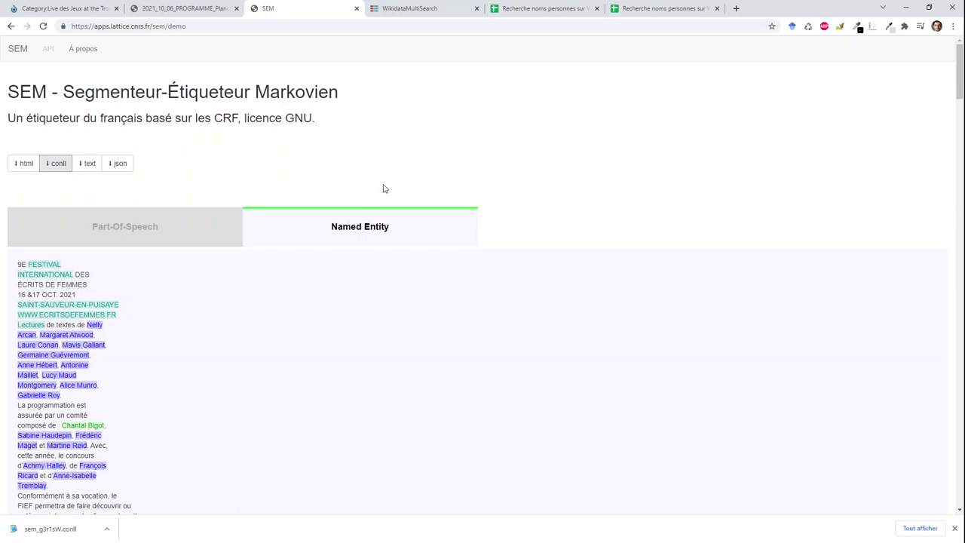
drag(526, 11, 410, 9)
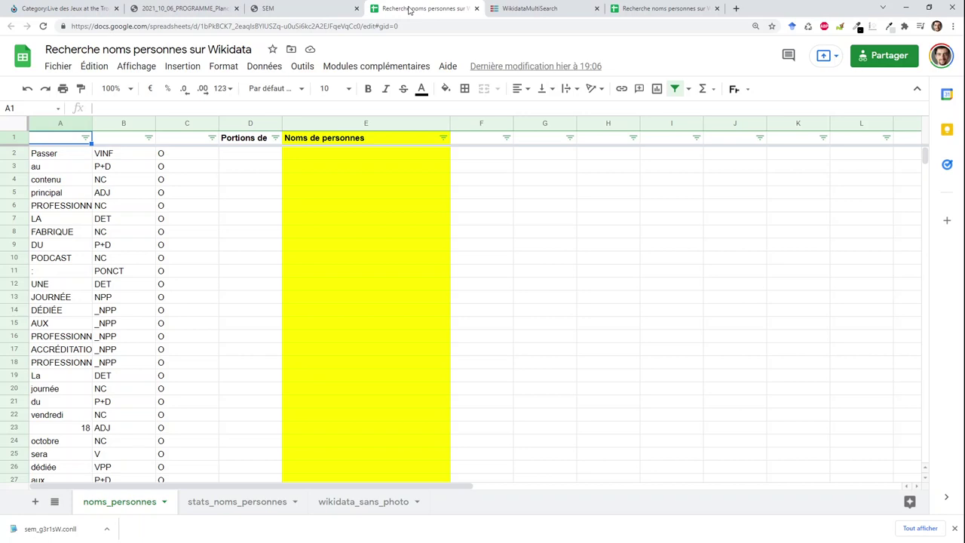
click(57, 72)
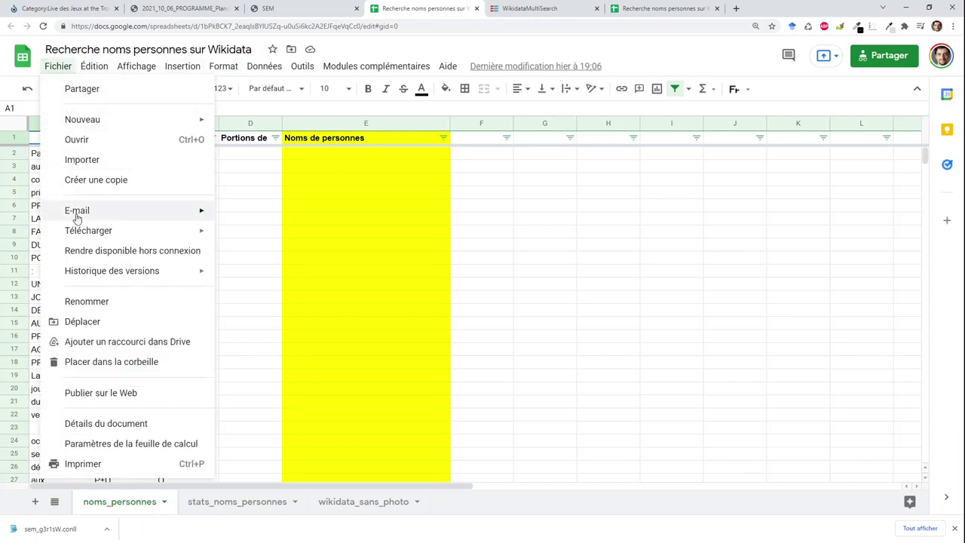
mouse_move(86, 233)
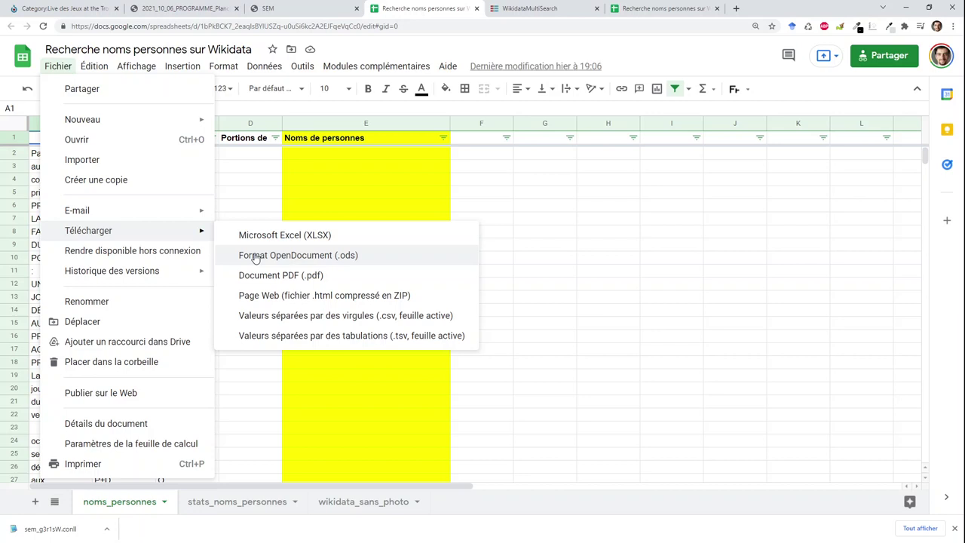
- Switch to the "Recherche noms personnes sur Wikidata - FIEF 2021" spreadsheet and freeze its header row
click(656, 9)
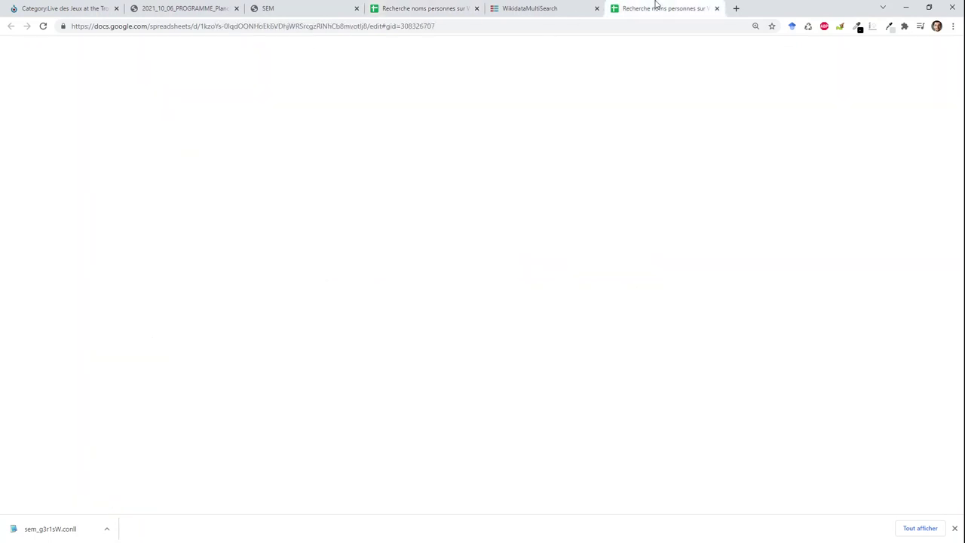
drag(634, 10, 521, 9)
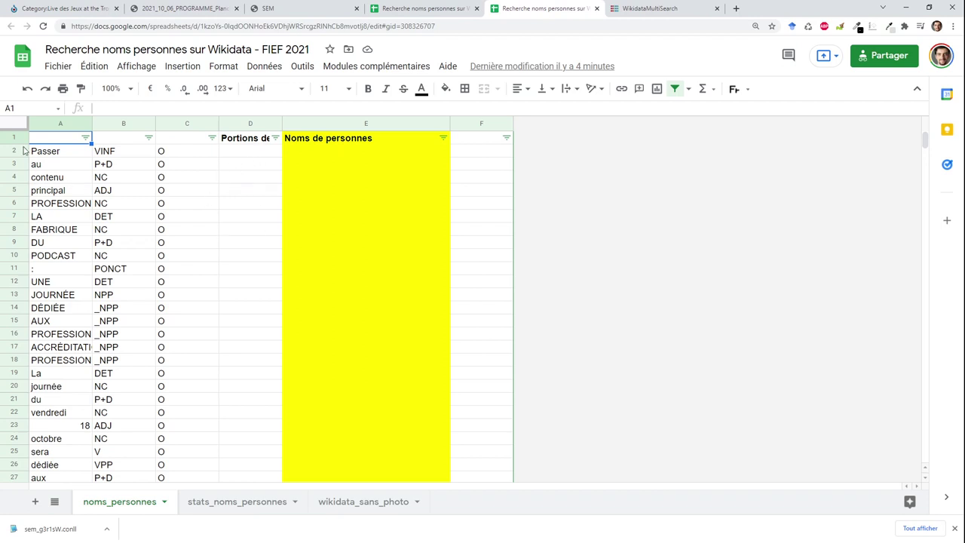
drag(10, 128, 13, 143)
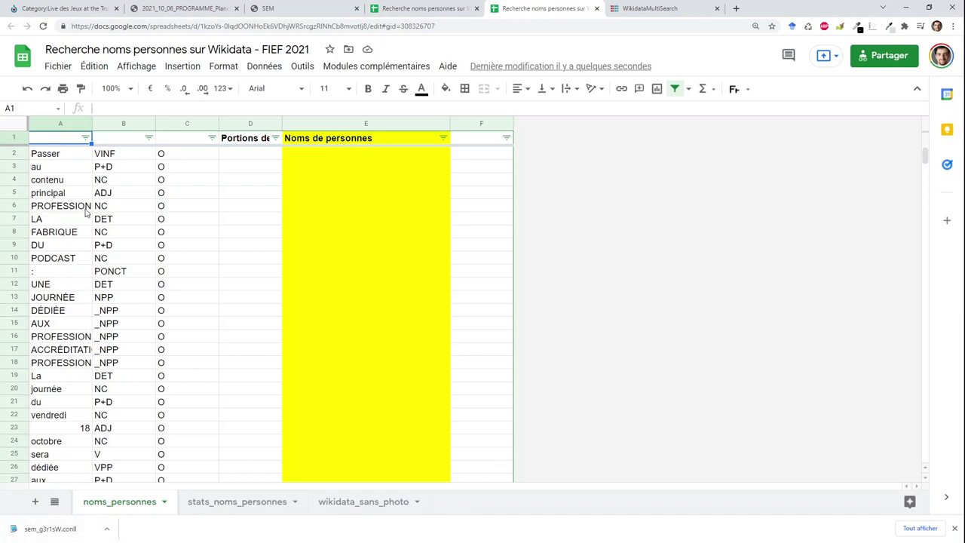
- Upload sem_g3r1sW.conll.csv from the computer for import, with cell A2 of noms_personnes selected as the target
click(42, 156)
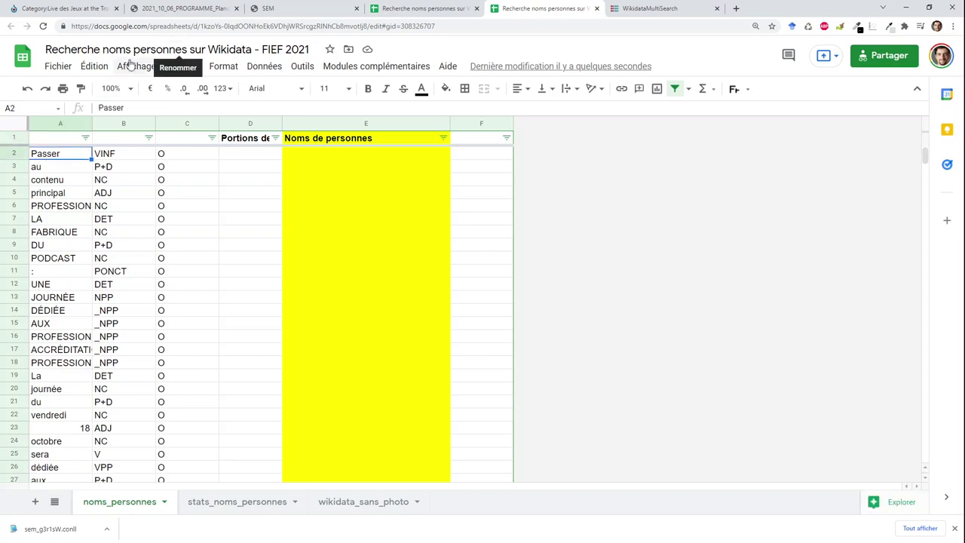
click(62, 67)
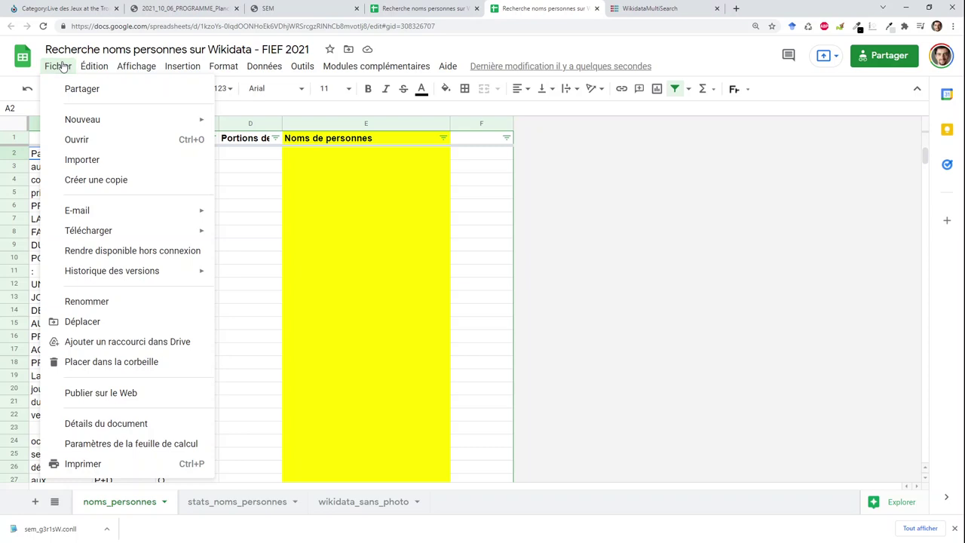
click(76, 160)
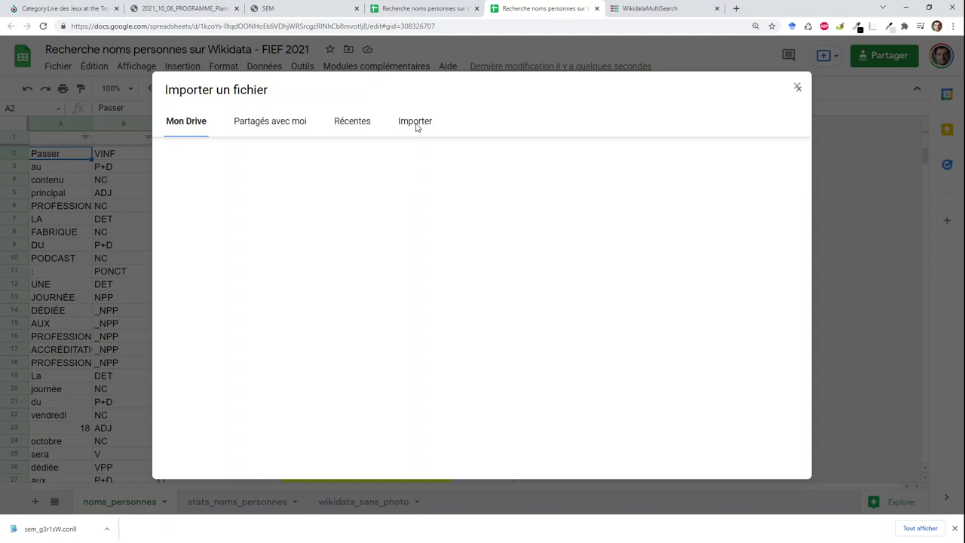
click(415, 124)
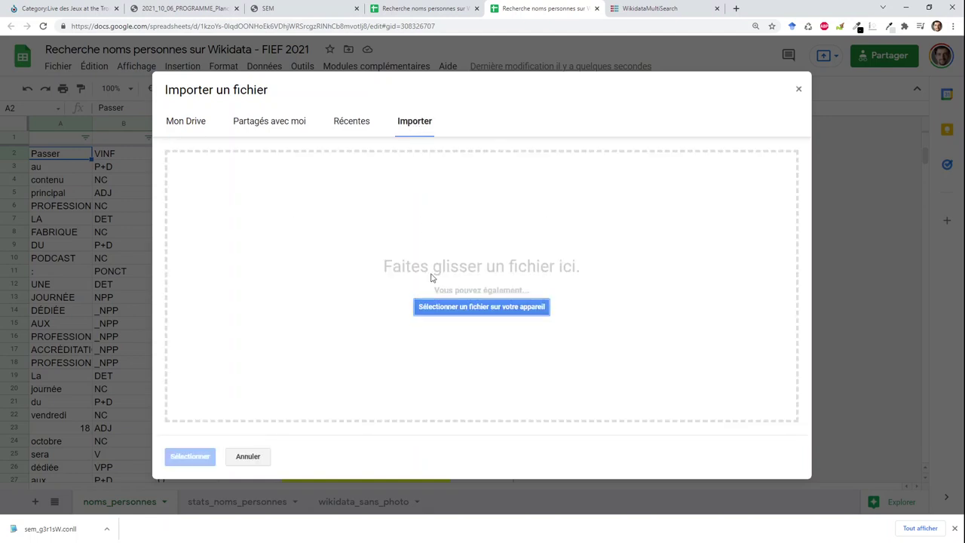
click(439, 307)
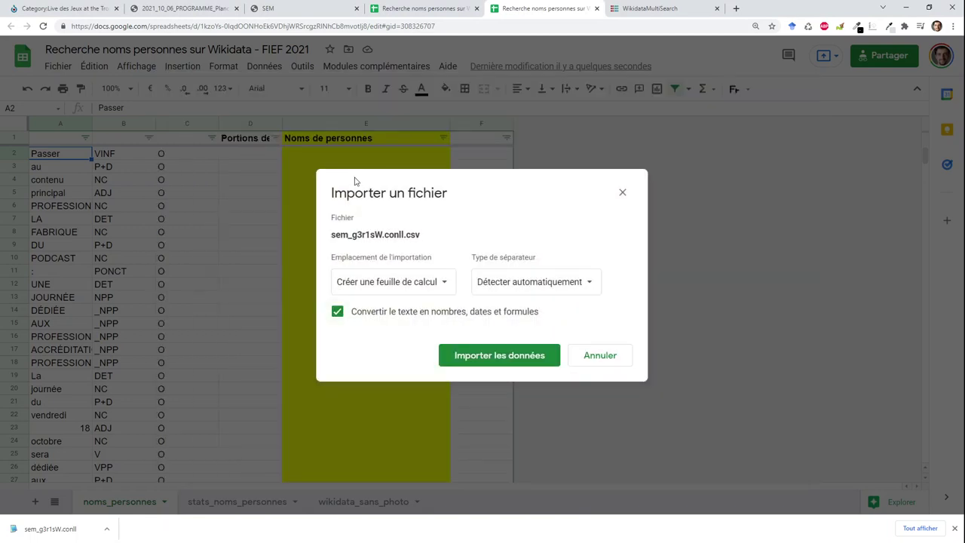
- Import the file by replacing data from the selected cell, with tab as separator and text conversion to numbers, dates and formulas disabled
click(407, 283)
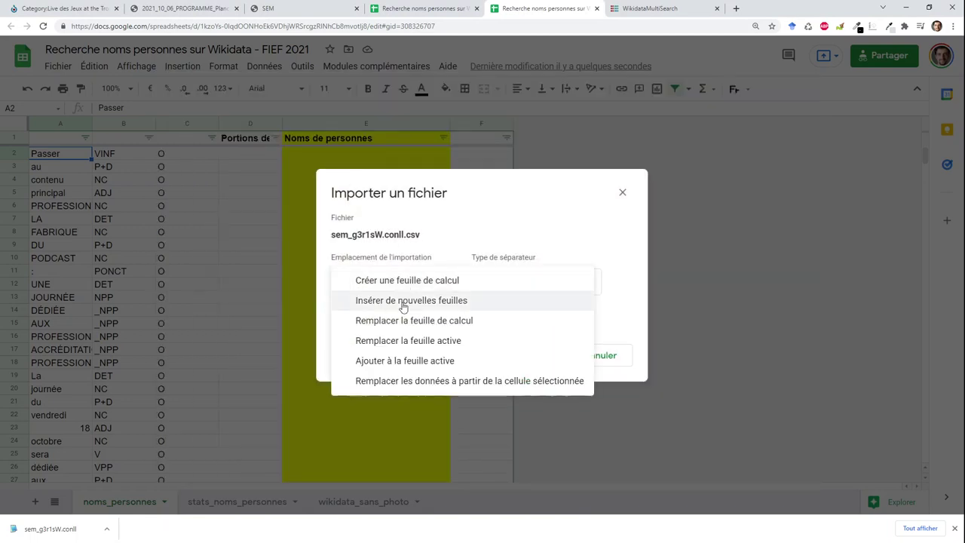
click(396, 382)
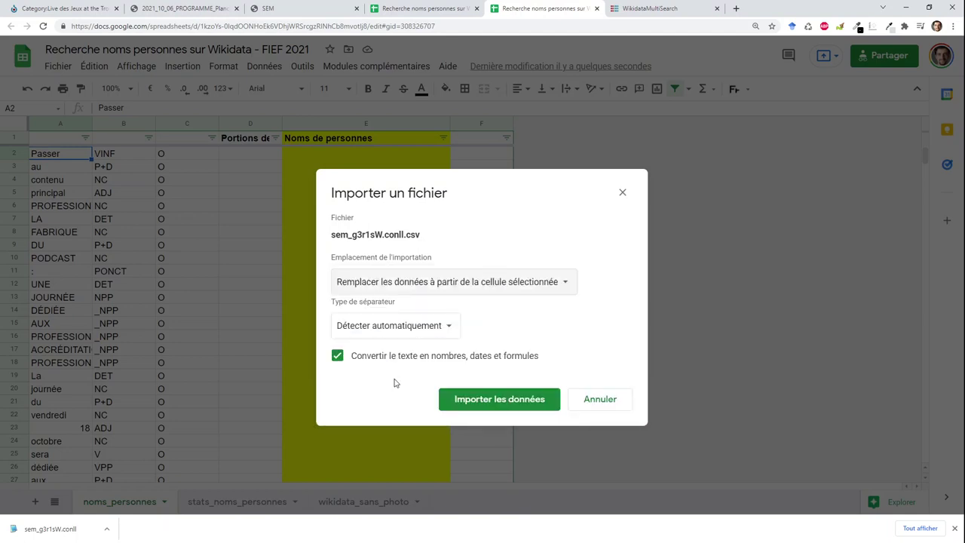
click(405, 322)
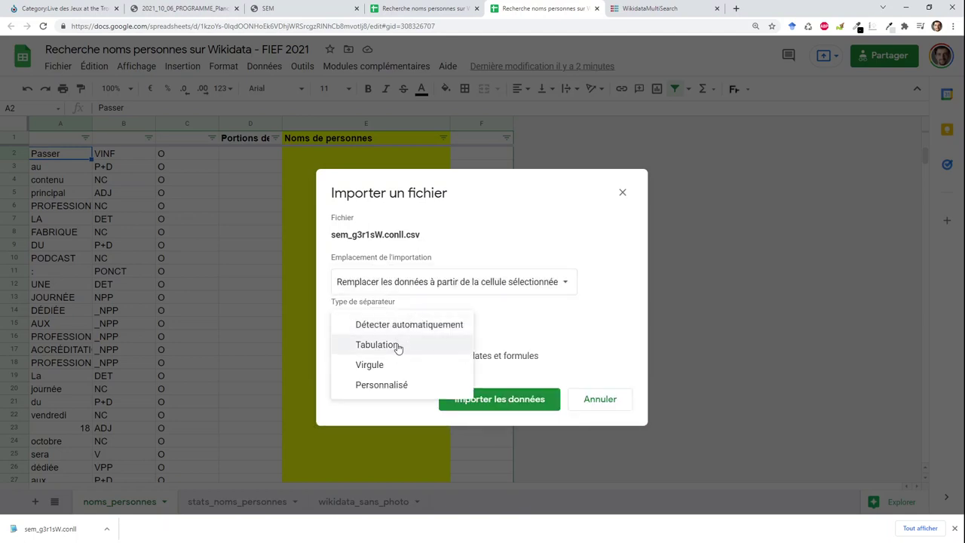
click(396, 345)
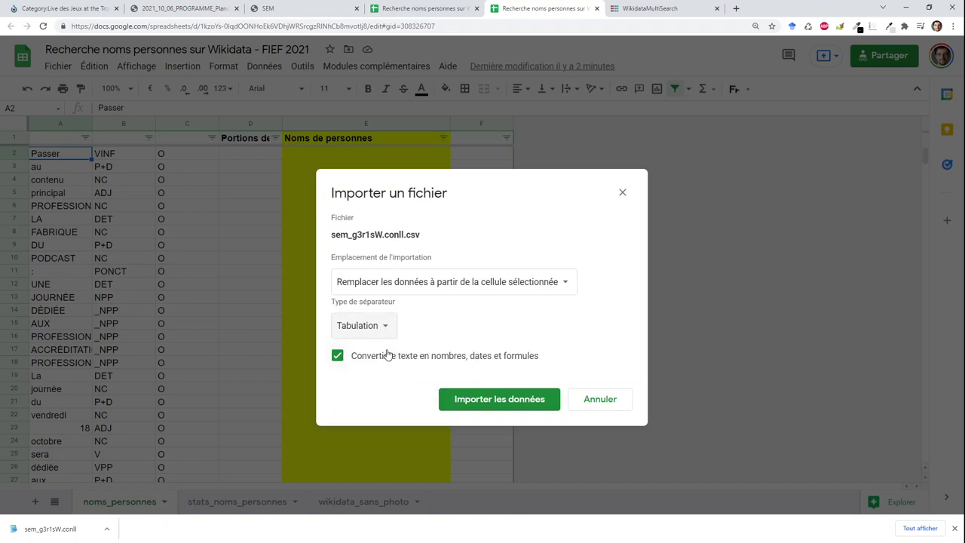
click(389, 361)
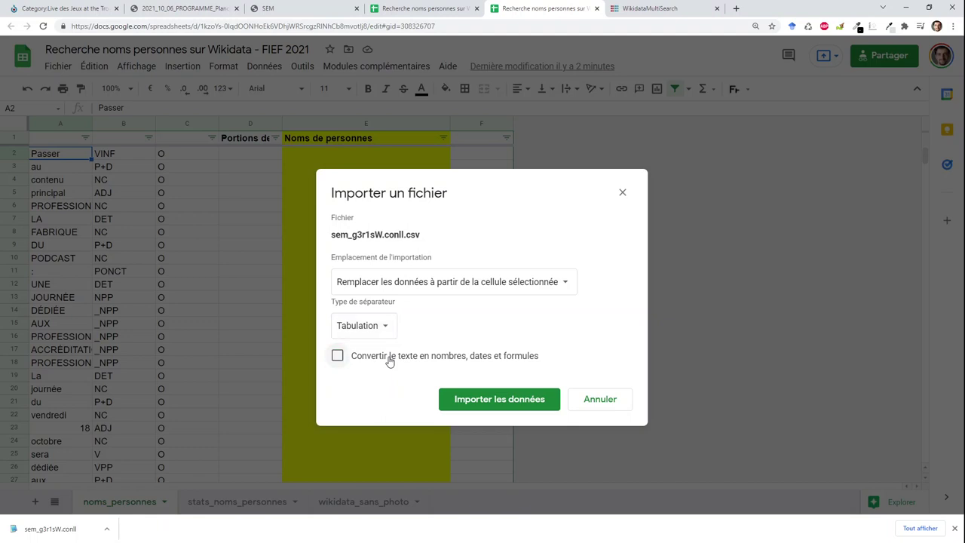
click(457, 400)
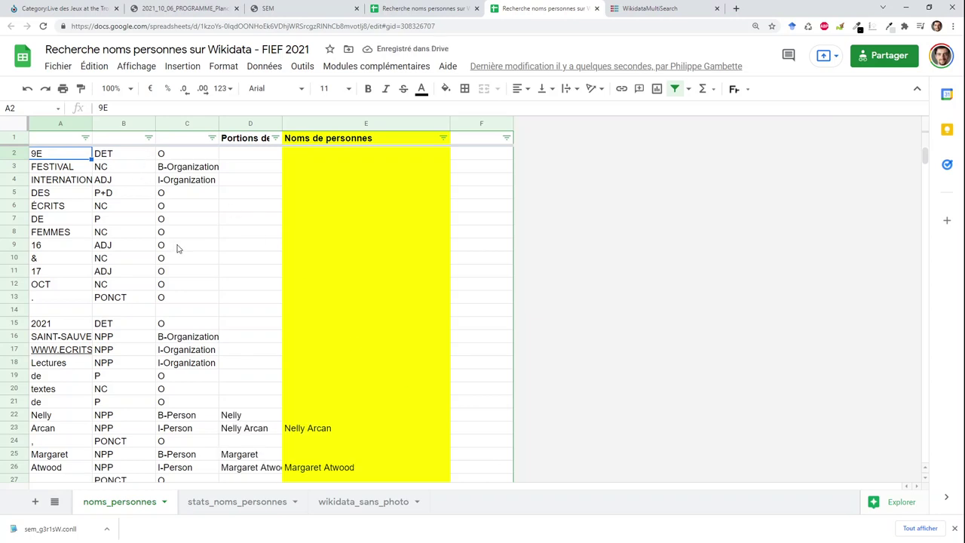
- Examine the rows of noms_personnes to locate where the imported festival programme ends and leftover rows from the earlier data begin
drag(926, 156, 917, 468)
drag(904, 524, 888, 211)
click(143, 311)
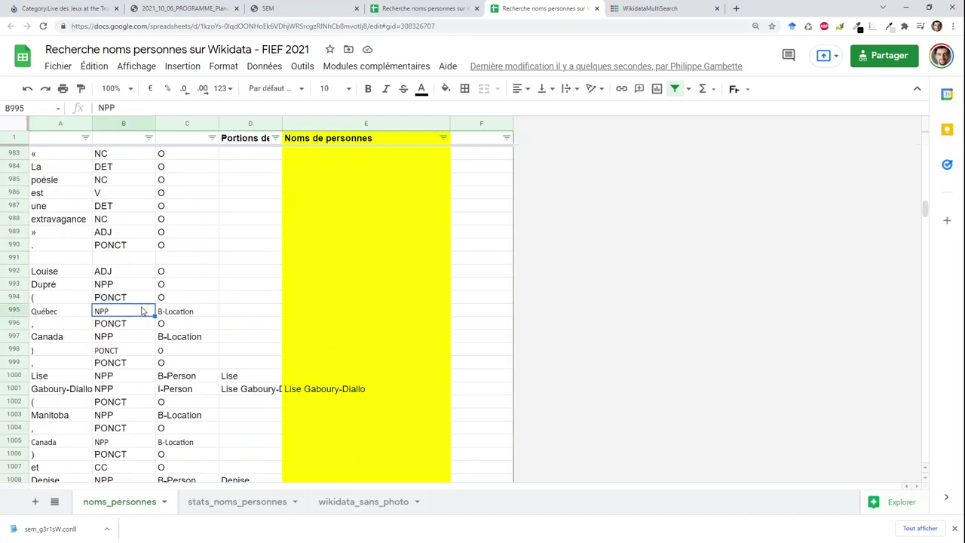
key(Page_Down)
key(Page_Down)
key(Page_Down)
key(Page_Down)
key(Page_Down)
key(Page_Down)
key(Page_Down)
key(Page_Down)
key(Page_Down)
key(Page_Down)
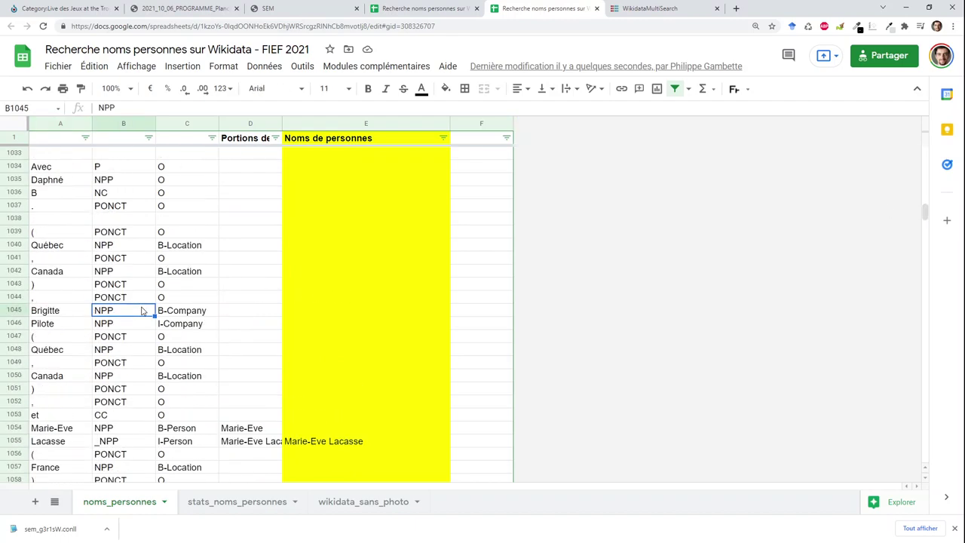
key(Page_Down)
key(Page_Down)
key(Page_Down)
key(Page_Down)
key(Page_Down)
key(Page_Down)
key(Page_Down)
key(Page_Down)
key(Page_Down)
key(Page_Down)
key(Page_Down)
key(Page_Down)
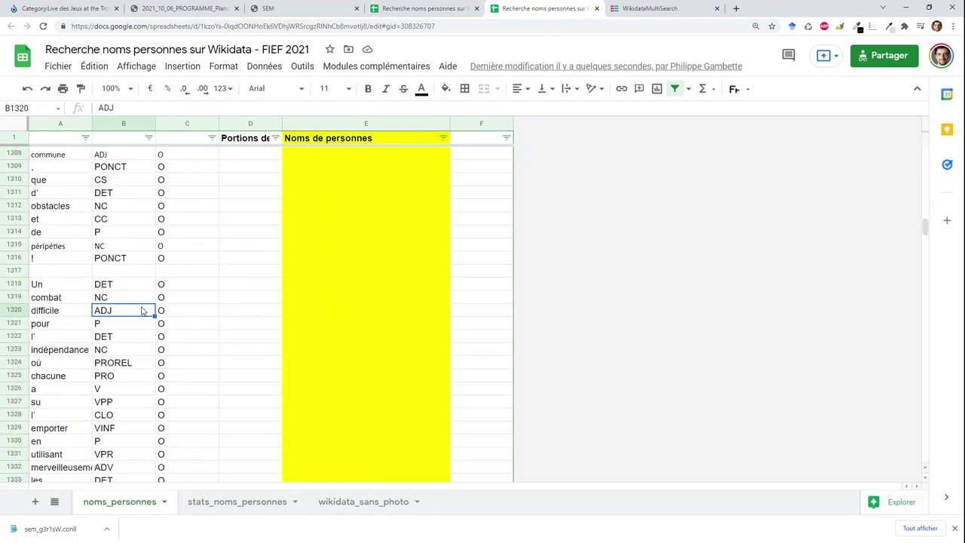
key(Page_Down)
key(Page_Down)
key(Page_Down)
key(Page_Down)
key(Page_Down)
key(Page_Down)
key(Page_Down)
key(Page_Down)
key(Page_Down)
key(Page_Down)
key(Page_Down)
key(Page_Down)
key(Page_Down)
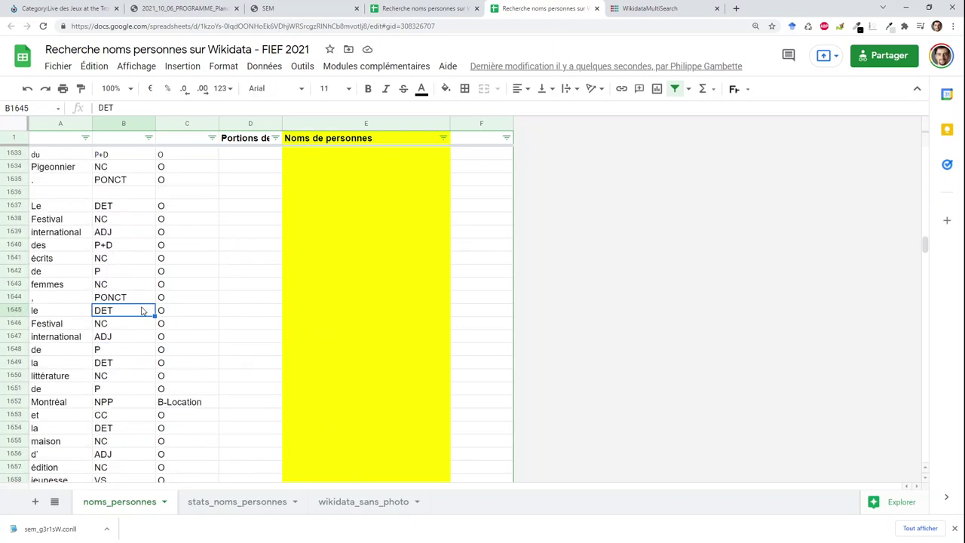
key(Page_Down)
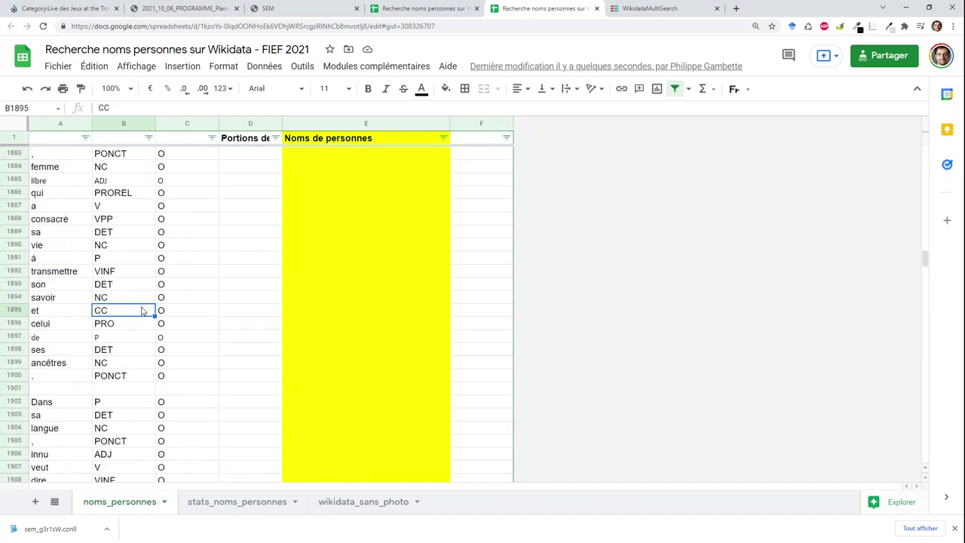
key(Page_Down)
key(Page_Down)
key(Page_Down)
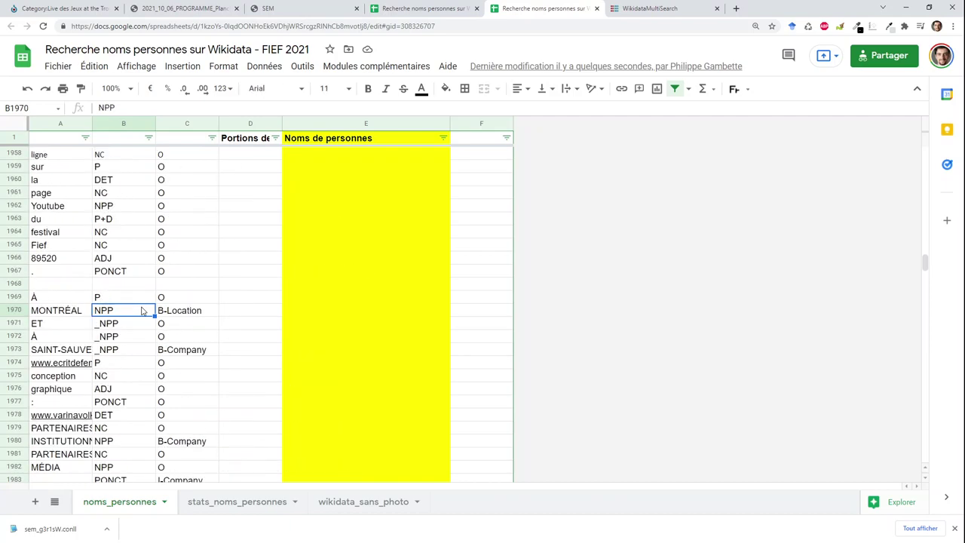
key(Page_Down)
key(Page_Down)
key(Page_Down)
key(Page_Down)
key(Page_Down)
key(Page_Down)
key(Page_Down)
key(Page_Down)
key(Page_Down)
key(Page_Down)
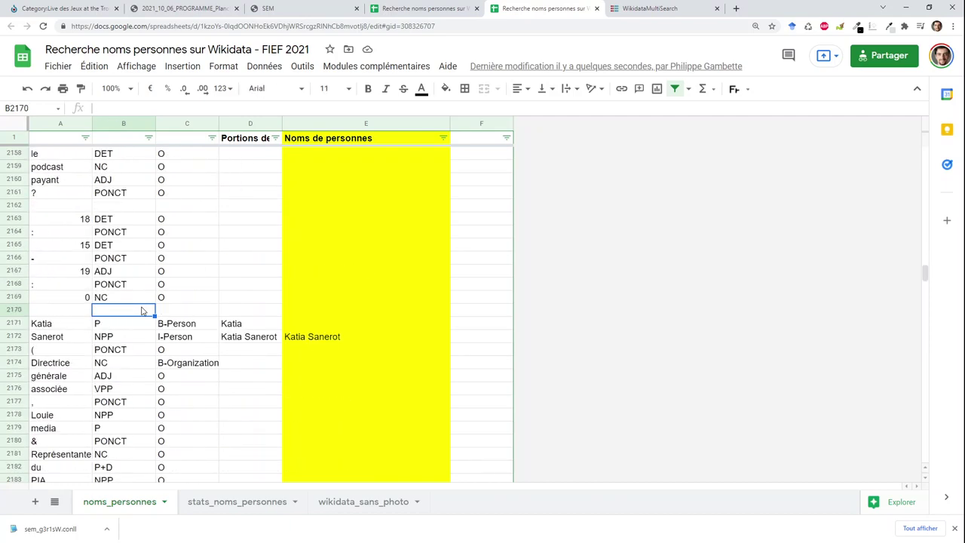
key(Page_Down)
key(Page_Up)
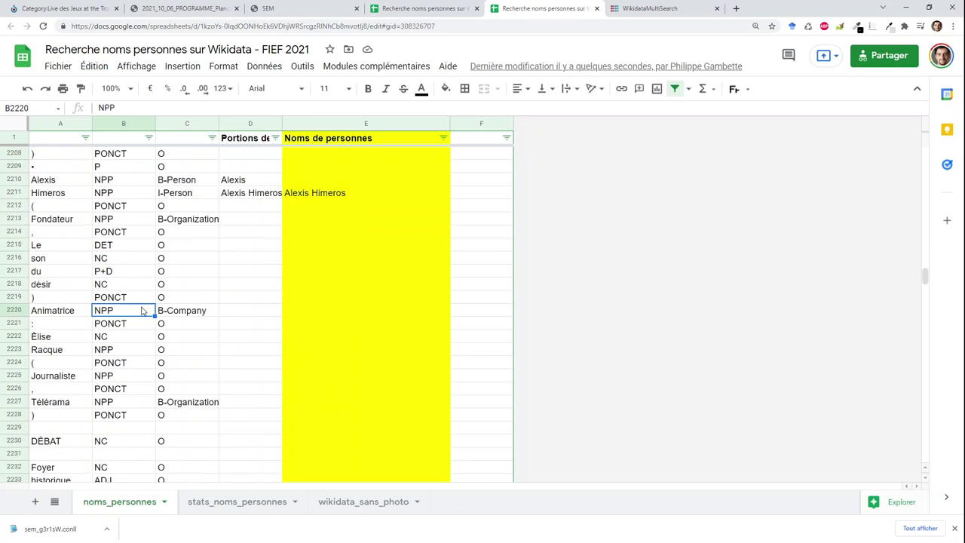
key(Page_Up)
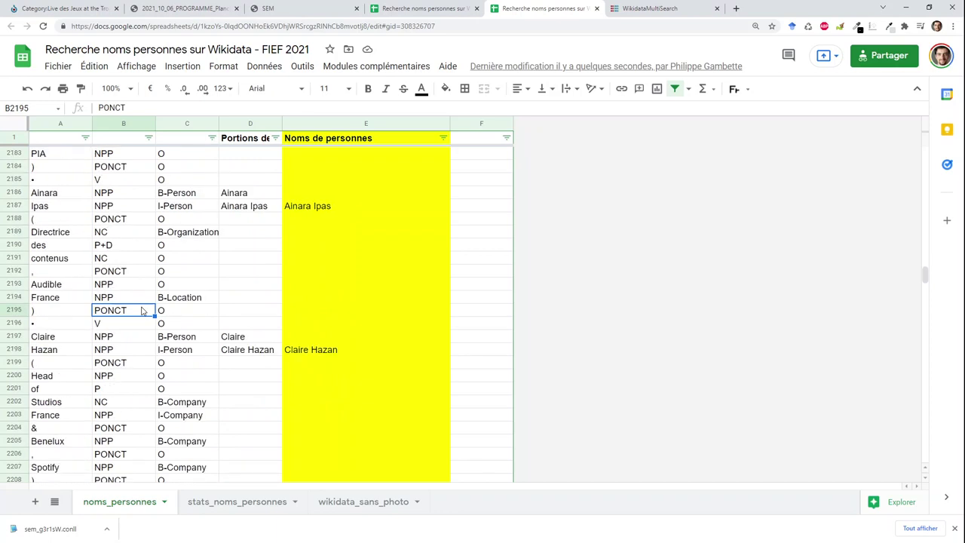
key(Page_Up)
key(Page_Up)
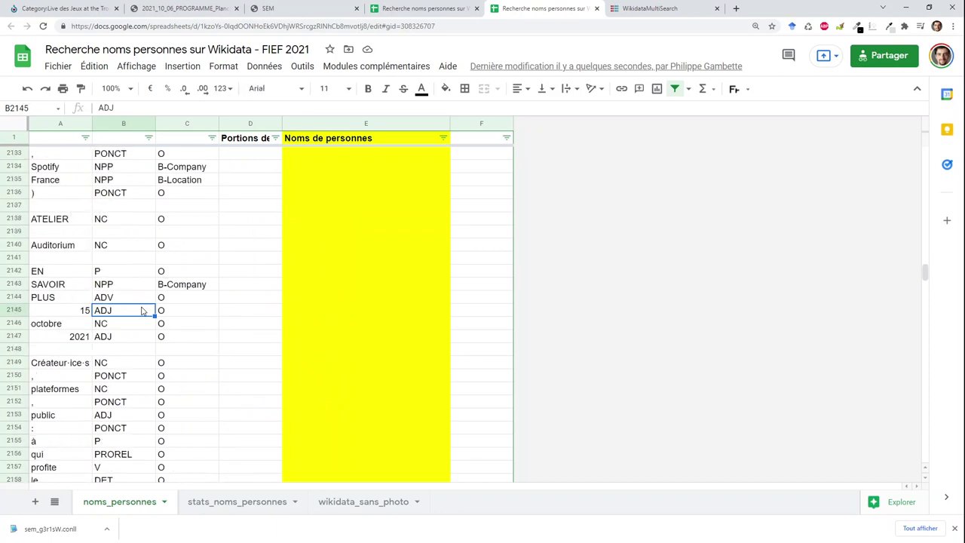
key(Up)
key(Up)
key(Up)
key(Up)
key(Up)
key(Up)
key(Up)
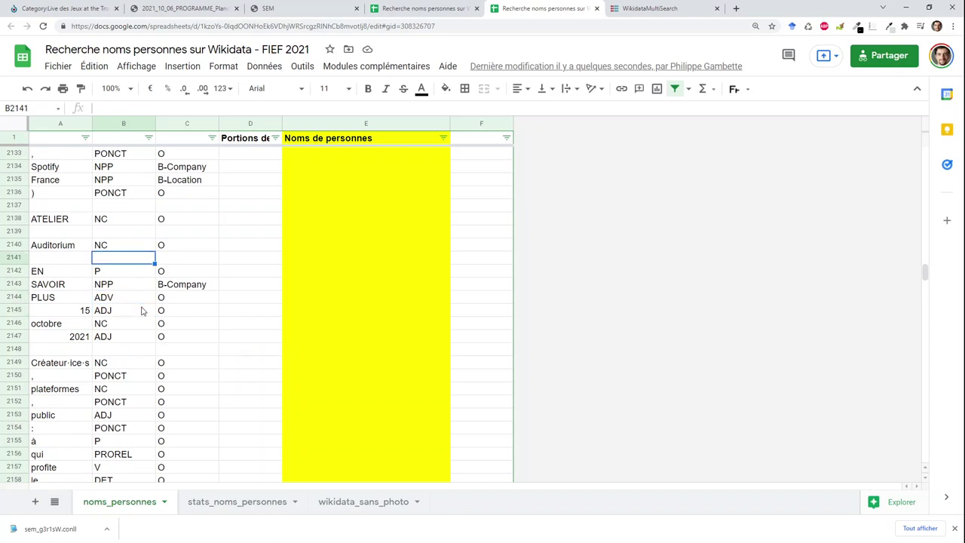
key(Left)
key(Page_Up)
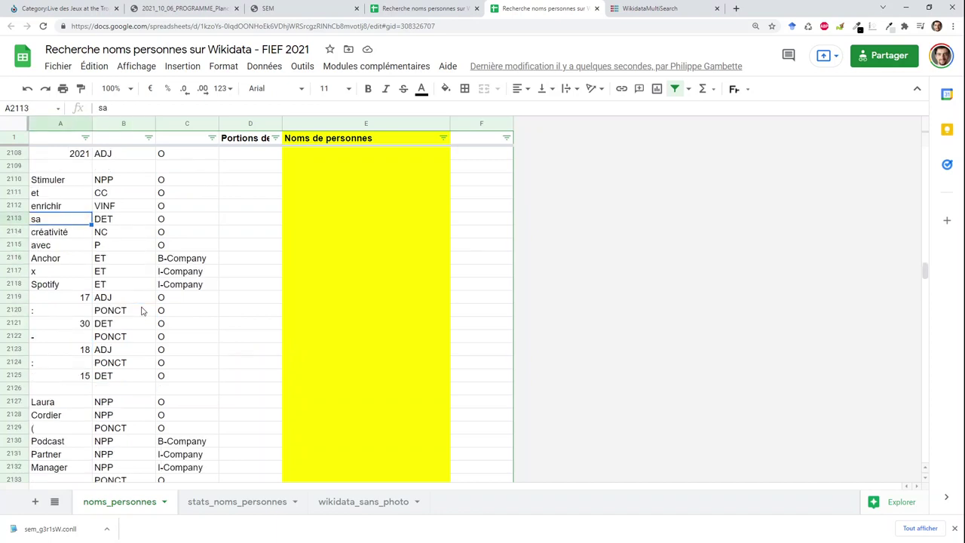
key(Page_Up)
key(Page_Up)
key(Page_Up)
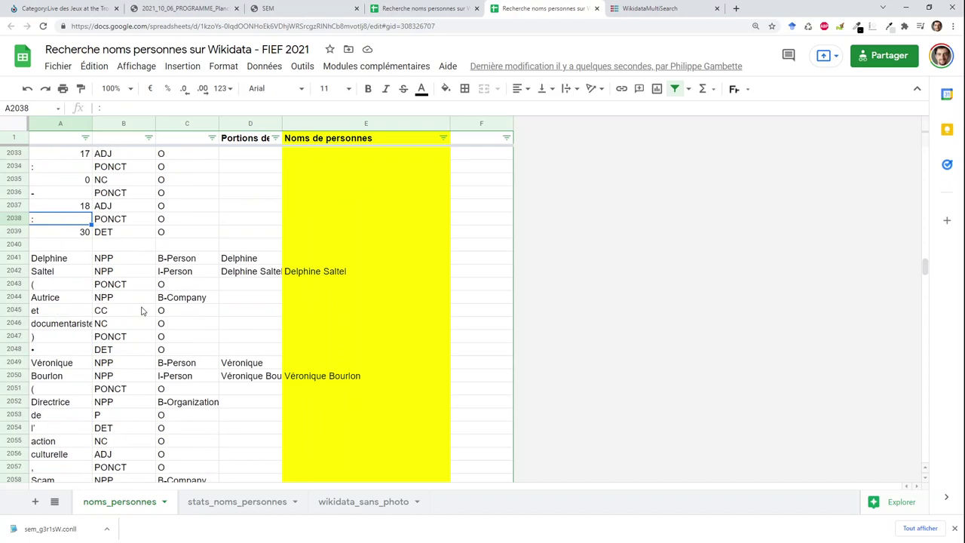
- Clear the leftover rows below the imported programme in noms_personnes by emptying the range A2040:D5463
key(Down)
key(Down)
key(shift+Right)
key(shift+Right)
key(shift+Right)
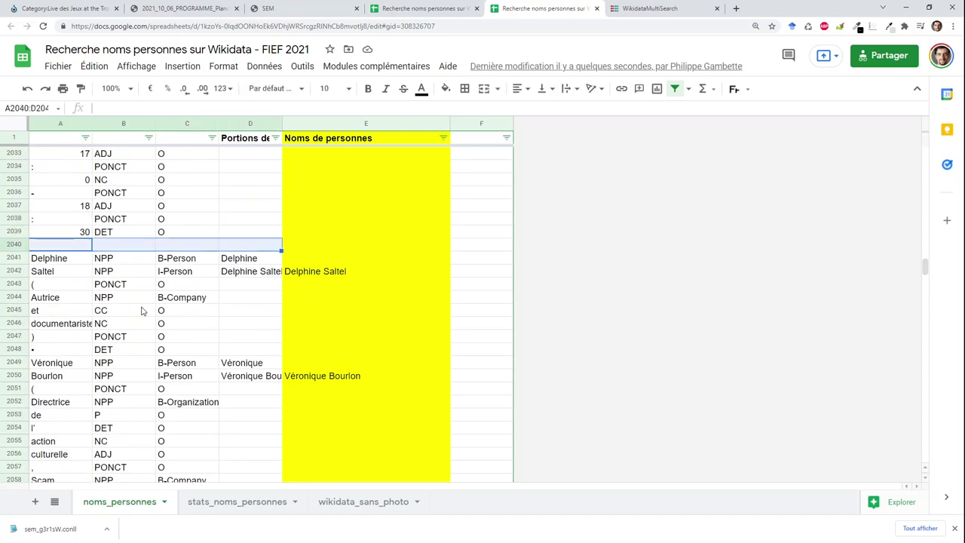
key(shift+Page_Down)
key(shift+Page_Down)
key(shift+Page_Down)
key(shift+Page_Down)
key(shift+Page_Down)
key(shift+Page_Down)
key(shift+Page_Down)
key(shift+Page_Down)
key(shift+Page_Down)
key(shift+Page_Down)
key(shift+Page_Down)
key(shift+Page_Down)
key(shift+Page_Down)
key(shift+Page_Down)
key(shift+Page_Down)
key(shift+Page_Down)
key(shift+Page_Down)
key(shift+Page_Down)
key(shift+Page_Down)
key(shift+Page_Down)
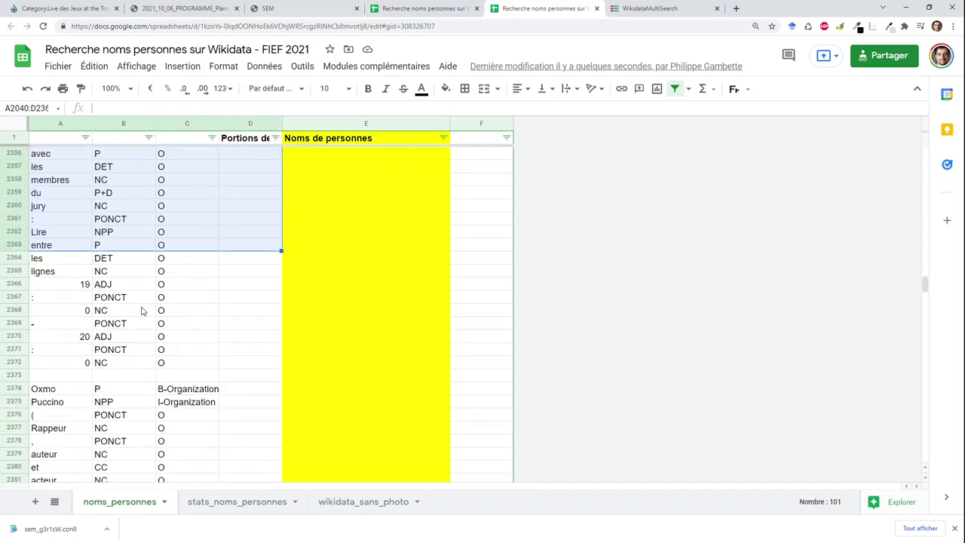
key(shift+Page_Down)
key(shift+Page_Down)
key(shift+Page_Down)
key(shift+Page_Down)
key(shift+Page_Down)
key(shift+Page_Down)
key(shift+Page_Down)
key(shift+Page_Down)
key(shift+Page_Down)
key(shift+Page_Down)
key(shift+Page_Down)
key(shift+Page_Down)
key(shift+Page_Down)
key(shift+Page_Down)
key(shift+Page_Down)
key(shift+Page_Down)
key(shift+Page_Down)
key(shift+Page_Down)
key(shift+Page_Down)
key(shift+Page_Down)
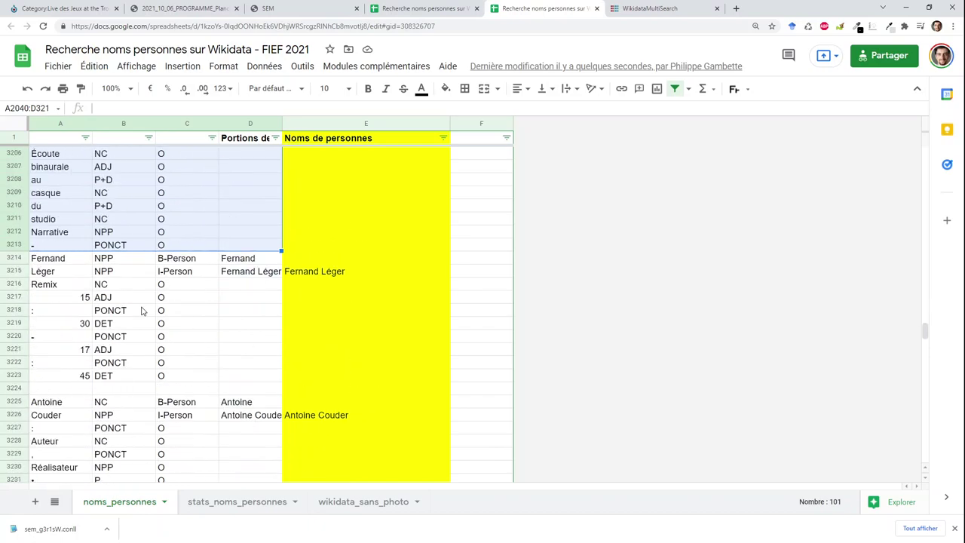
key(shift+Page_Down)
key(shift+Page_Down)
key(shift+Page_Down)
key(shift+Page_Down)
key(shift+Page_Down)
key(shift+Page_Down)
key(shift+Page_Down)
key(shift+Page_Down)
key(shift+Page_Down)
key(shift+Page_Down)
key(shift+Page_Down)
key(shift+Page_Down)
key(shift+Page_Down)
key(shift+Page_Down)
key(shift+Page_Down)
key(shift+Page_Down)
key(shift+Page_Down)
key(shift+Page_Down)
key(shift+Page_Down)
key(shift+Page_Down)
key(shift+Page_Down)
key(shift+Page_Down)
key(shift+Page_Down)
key(shift+Page_Down)
key(shift+Page_Down)
key(shift+Page_Down)
key(shift+Page_Down)
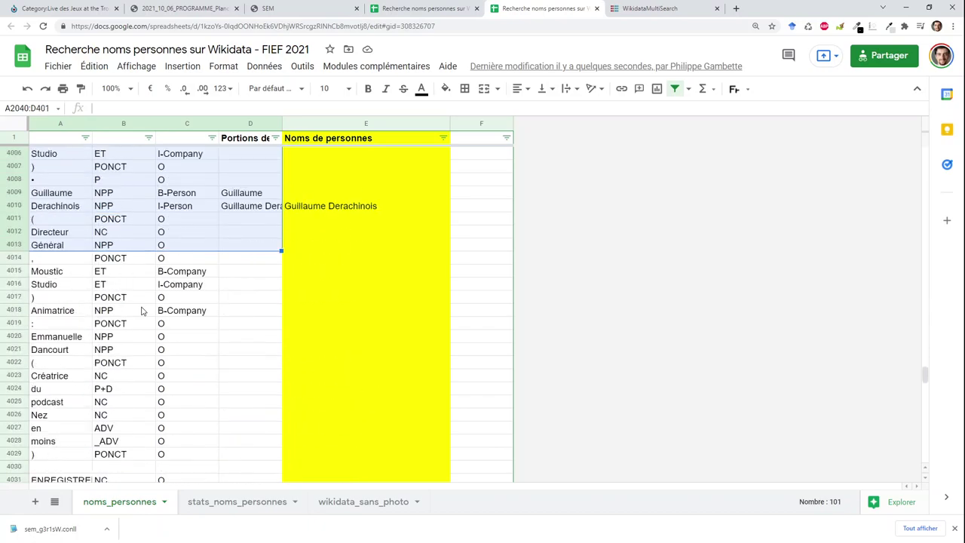
key(shift+Page_Down)
key(shift+Page_Down)
key(shift+Page_Down)
key(shift+Page_Down)
key(shift+Page_Down)
key(shift+Page_Down)
key(shift+Page_Down)
key(shift+Page_Down)
key(shift+Page_Down)
key(shift+Page_Down)
key(shift+Page_Down)
key(shift+Page_Down)
key(shift+Page_Down)
key(shift+Page_Down)
key(shift+Page_Down)
key(shift+Page_Down)
key(shift+Page_Down)
key(shift+Page_Down)
key(shift+Page_Down)
key(shift+Page_Down)
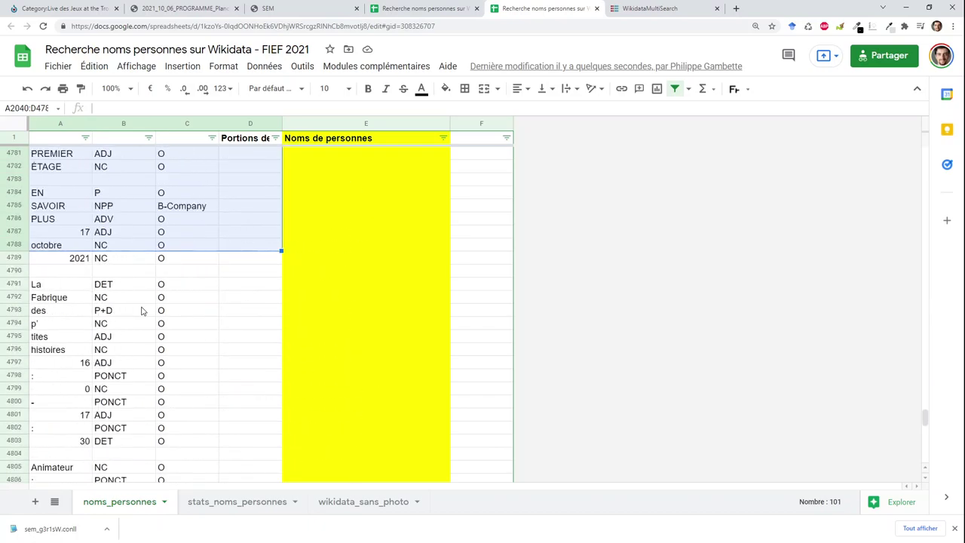
key(shift+Page_Down)
key(shift+Page_Down)
key(shift+Page_Down)
key(shift+Page_Down)
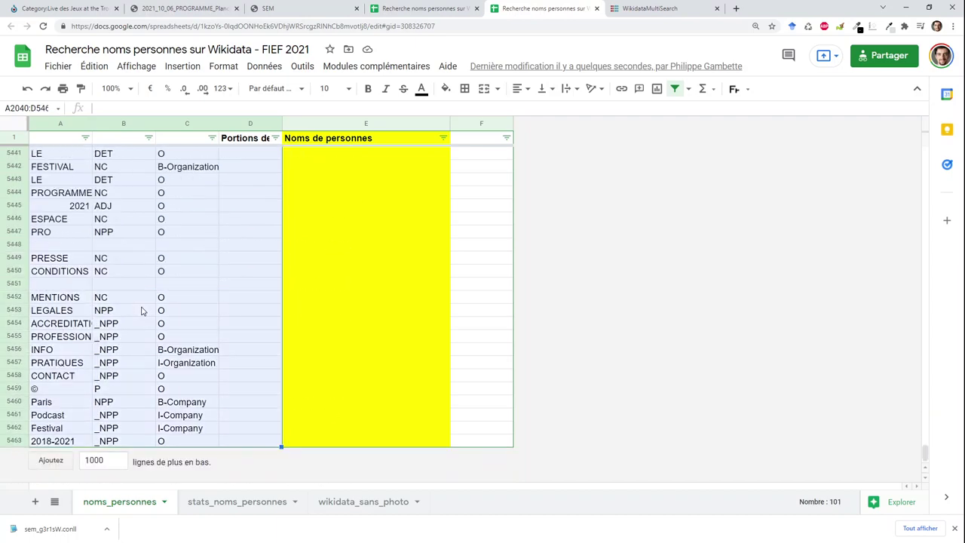
key(Delete)
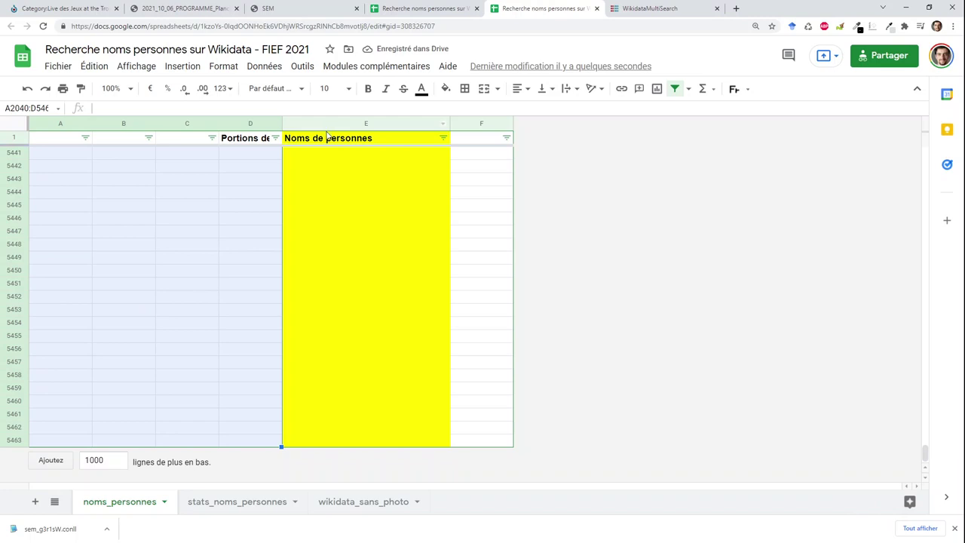
- Examine how the B-Person and I-Person tags produce full names in the Noms de personnes column, from row 2 down
click(326, 131)
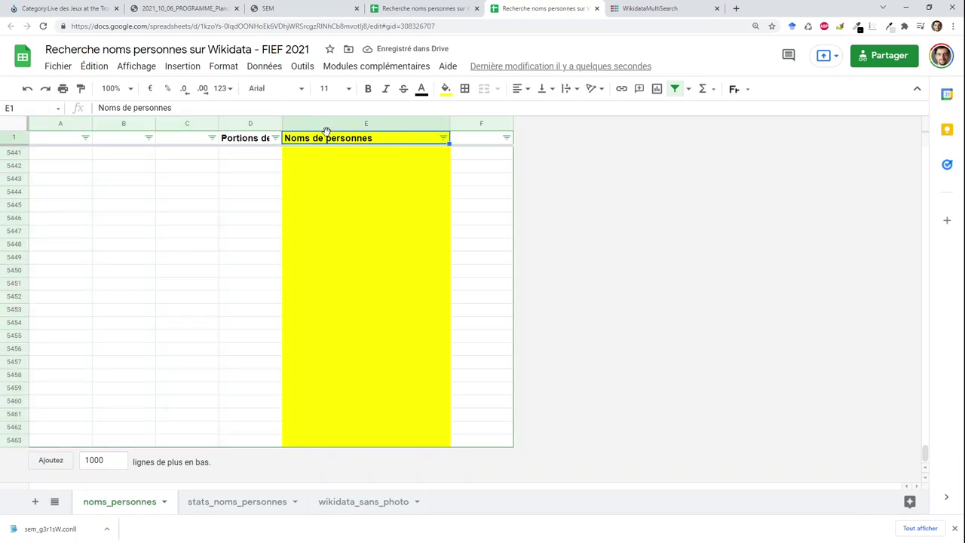
key(Down)
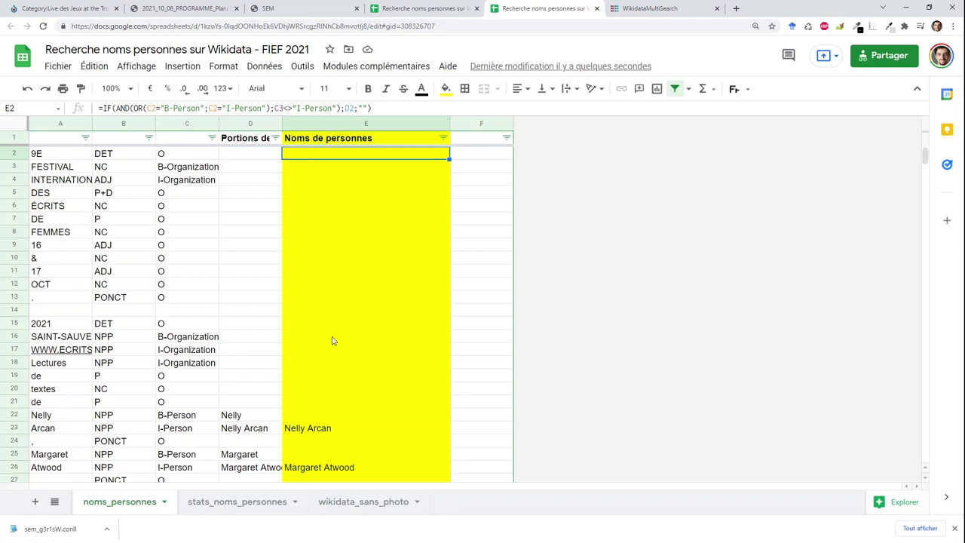
key(Page_Down)
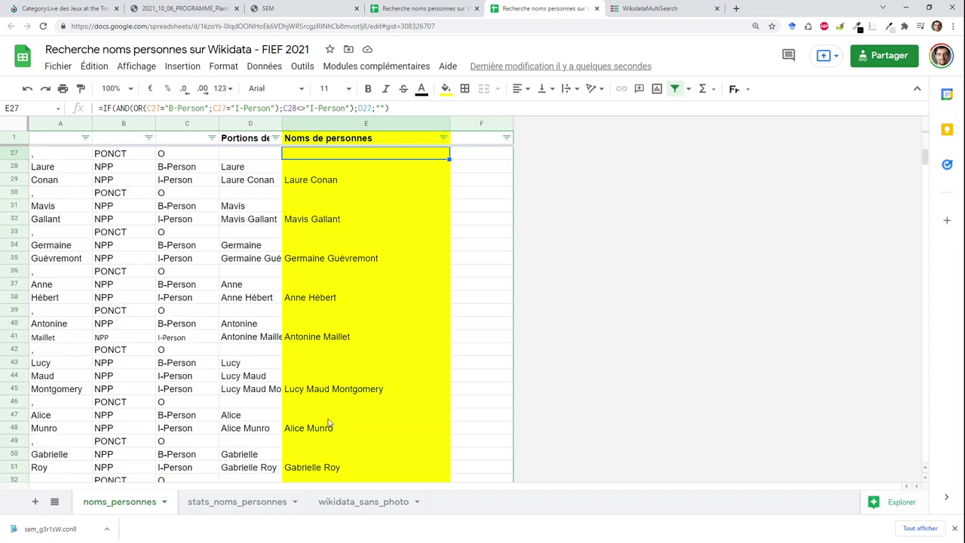
click(172, 211)
click(173, 219)
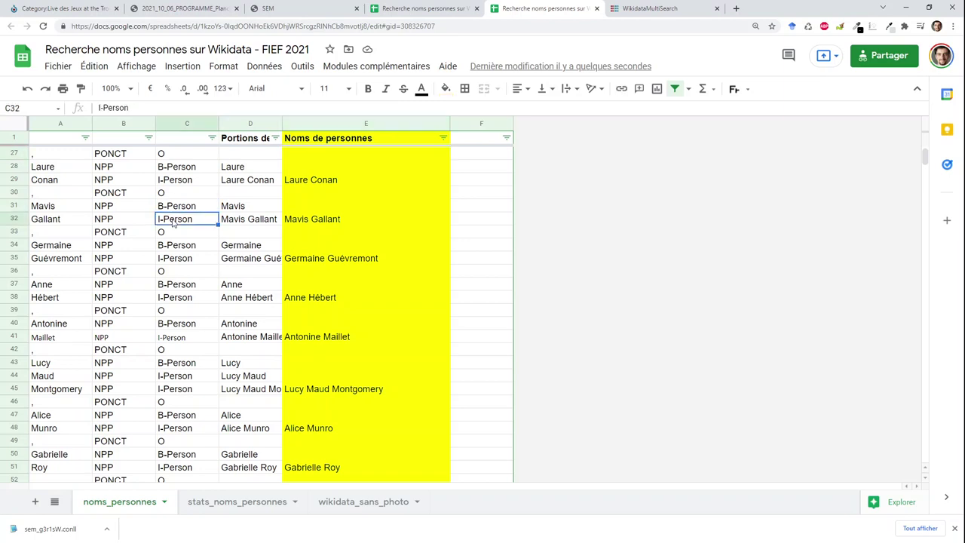
click(335, 236)
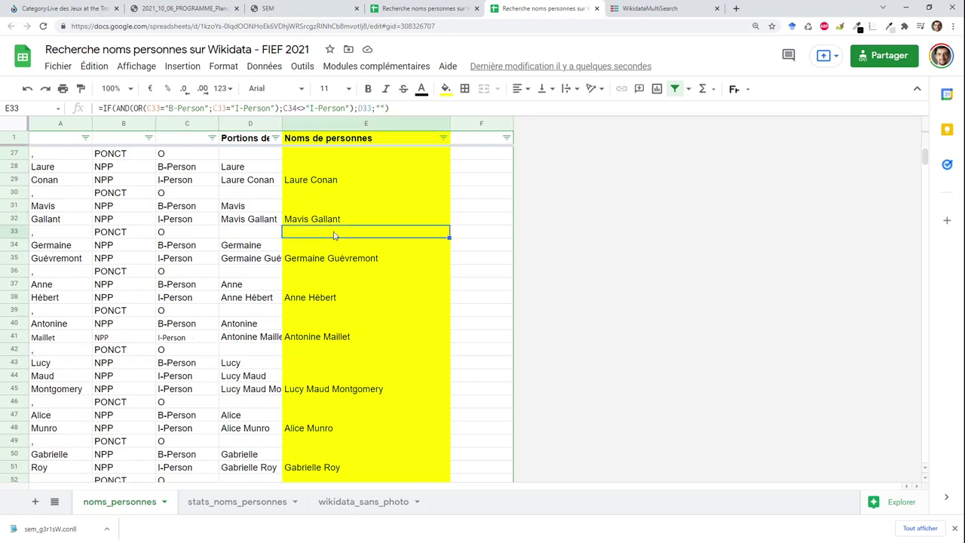
- Create a pivot table from noms_personnes!E:E in the existing sheet, with stats_noms_personnes!A1 as its destination
click(351, 126)
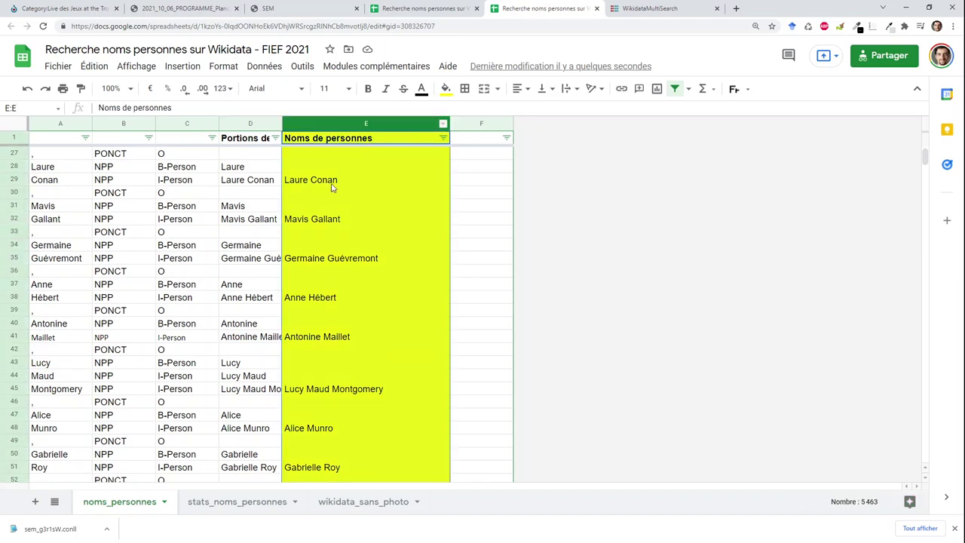
click(264, 68)
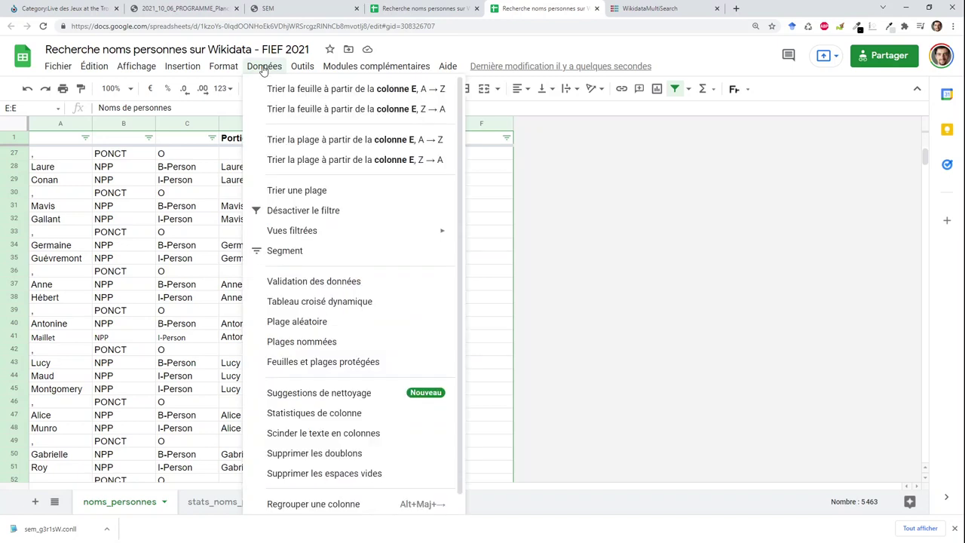
click(284, 302)
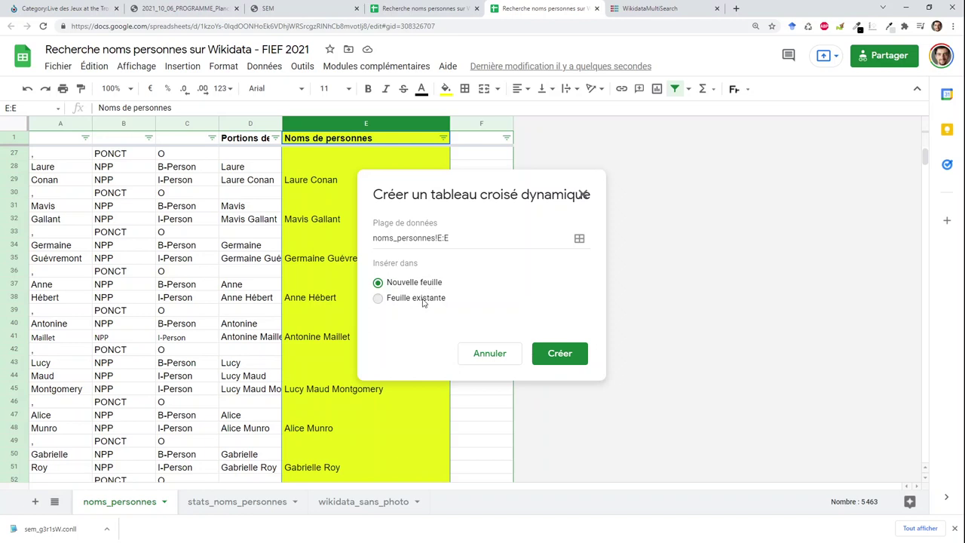
click(423, 300)
click(578, 324)
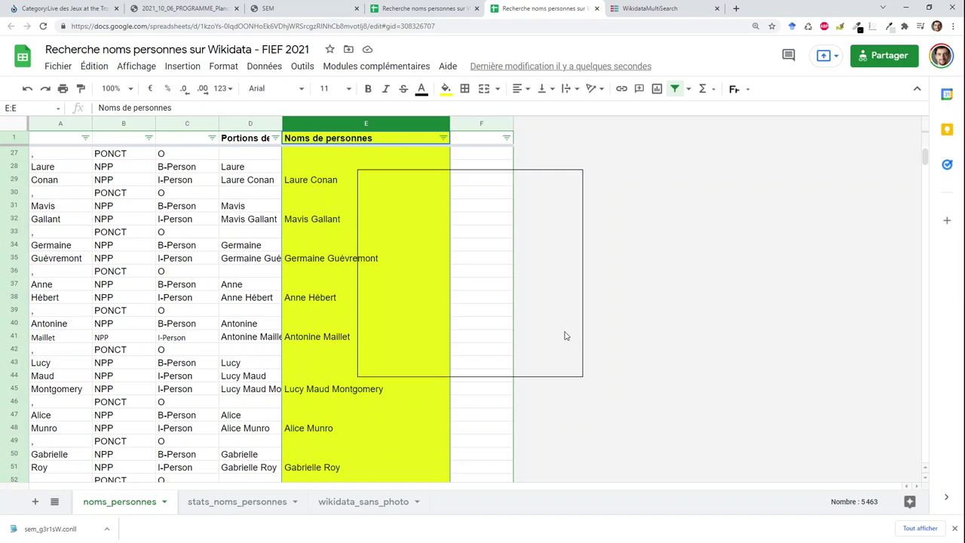
click(249, 502)
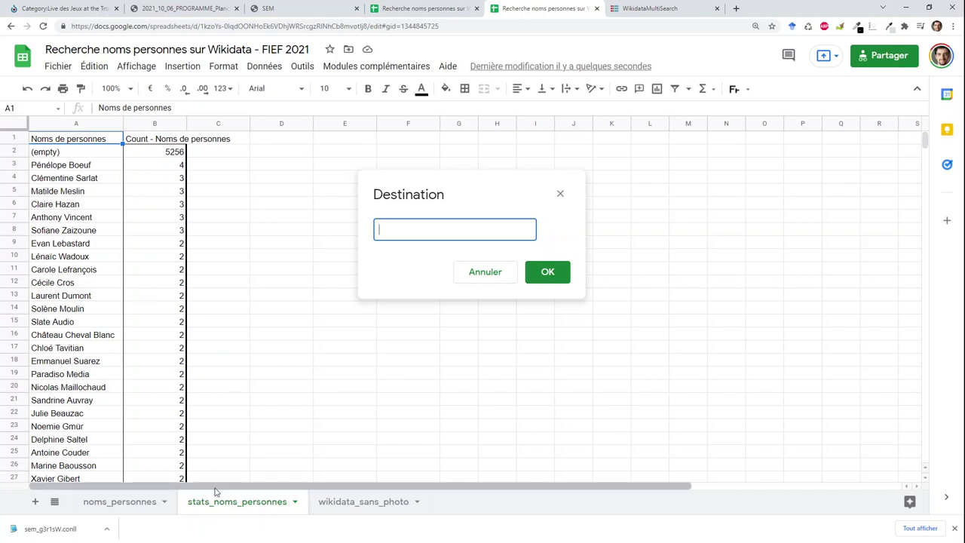
click(90, 143)
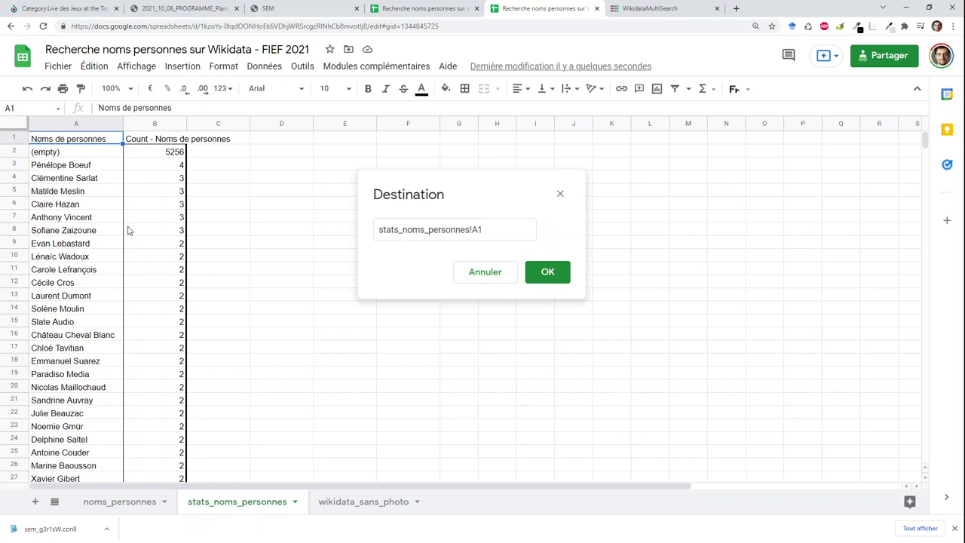
click(547, 274)
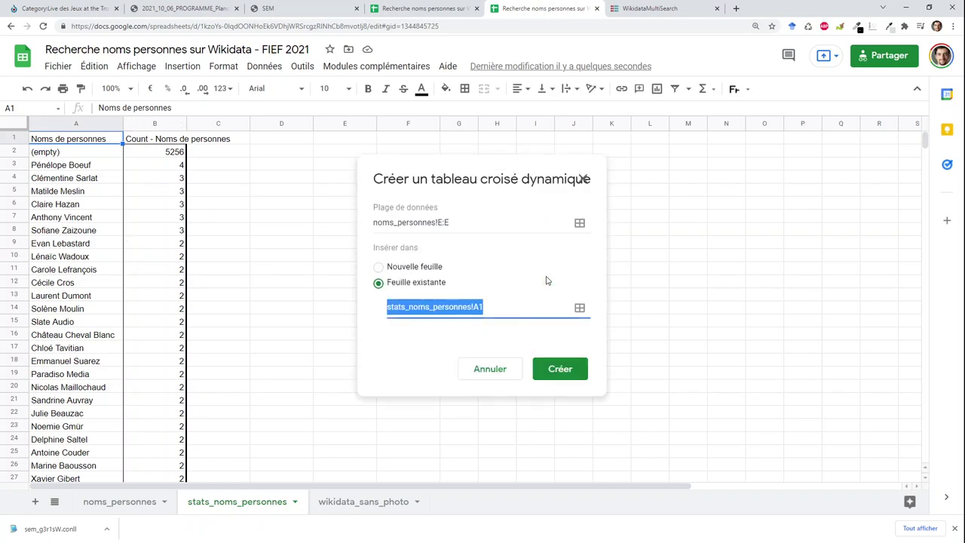
click(562, 370)
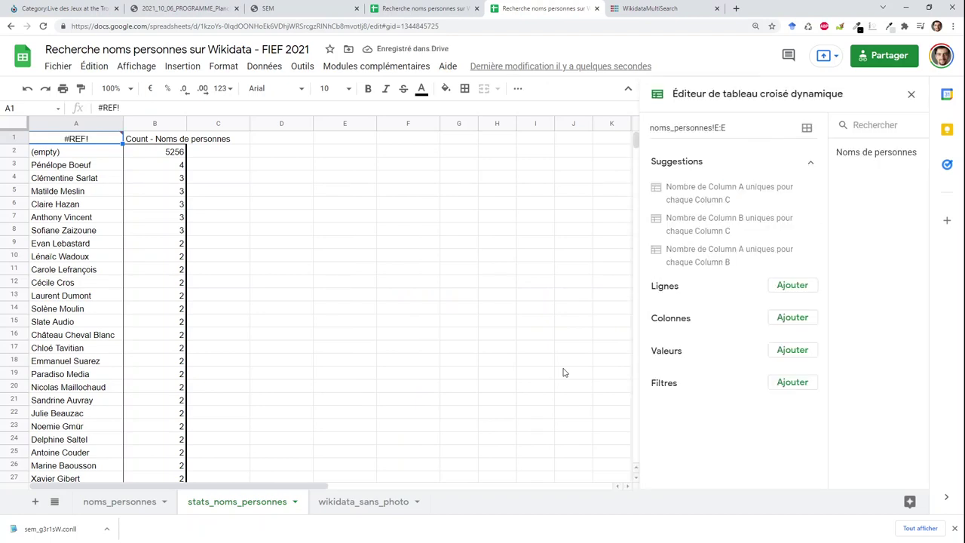
- Add Noms de personnes to the pivot table both as rows and as values summarised by COUNTA
click(790, 290)
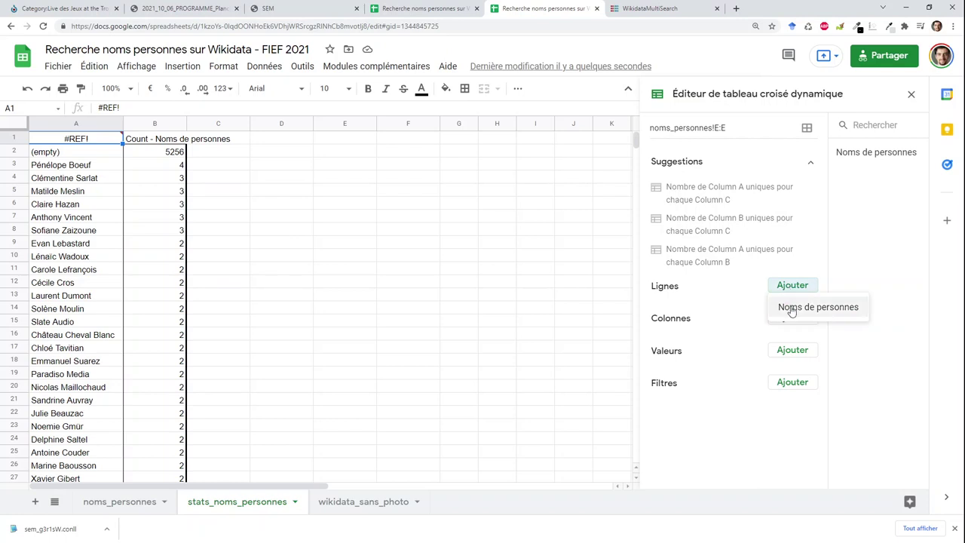
click(792, 309)
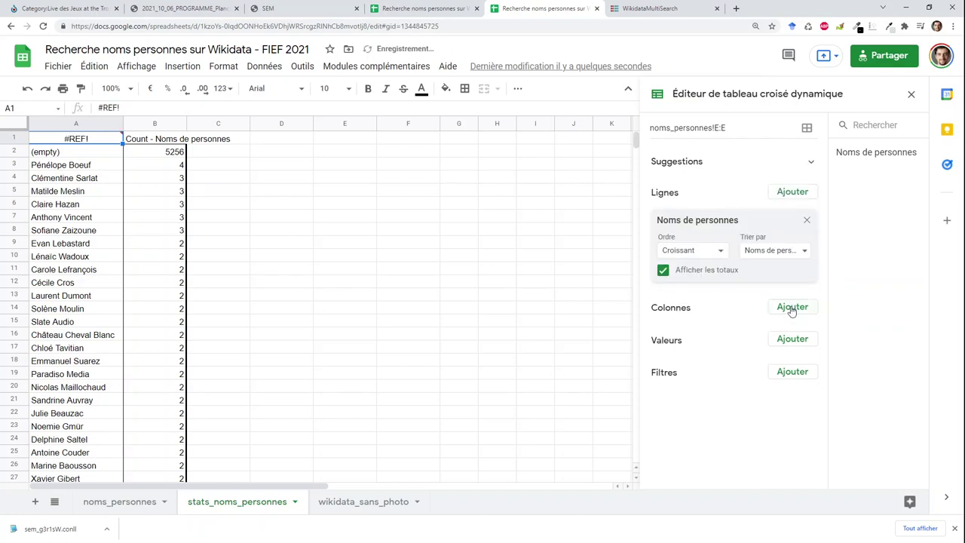
click(789, 340)
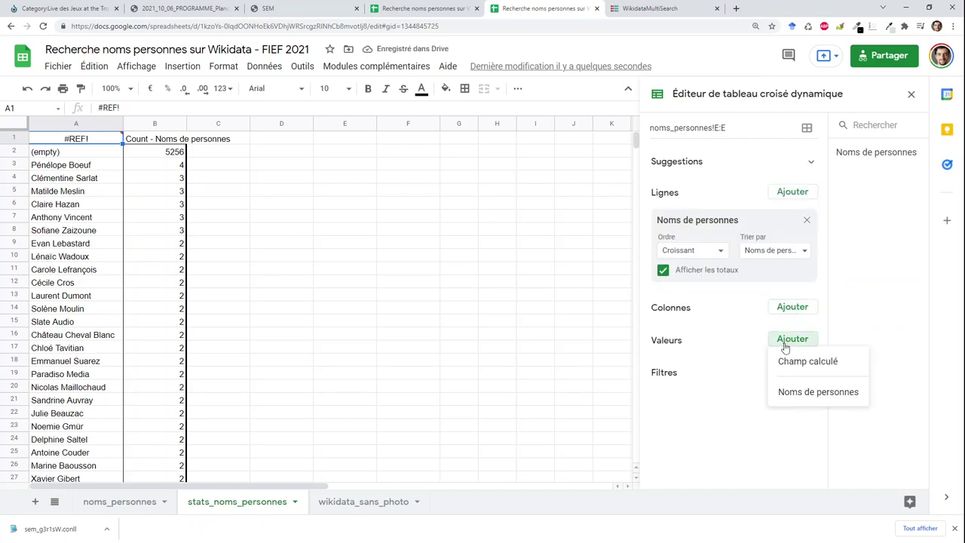
click(795, 392)
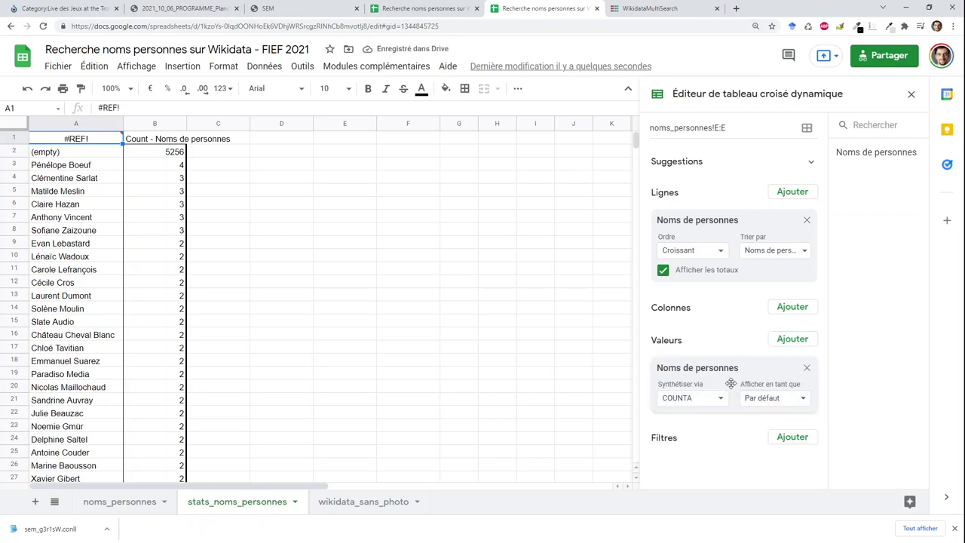
- Sort the pivot table rows in descending order by COUNTA de Noms de personnes
click(723, 255)
click(711, 293)
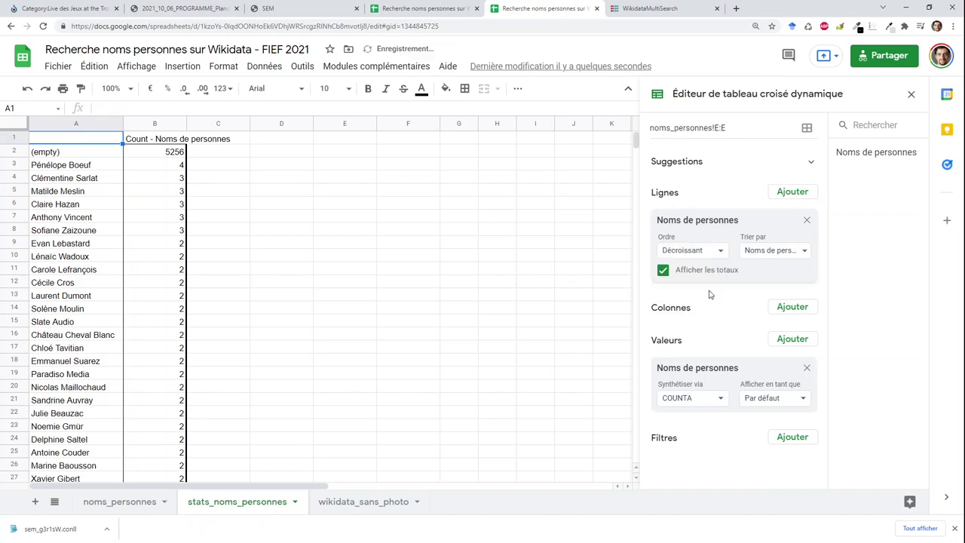
click(771, 252)
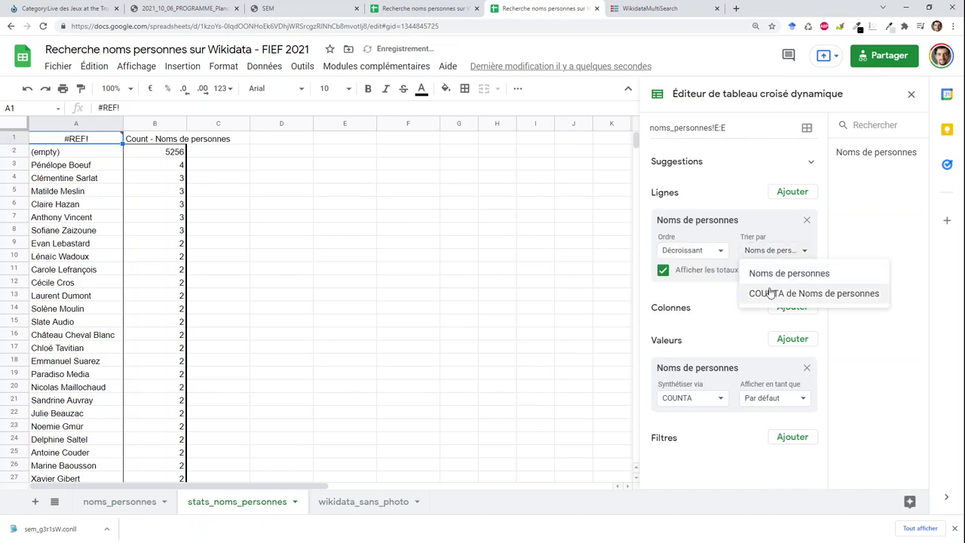
click(770, 291)
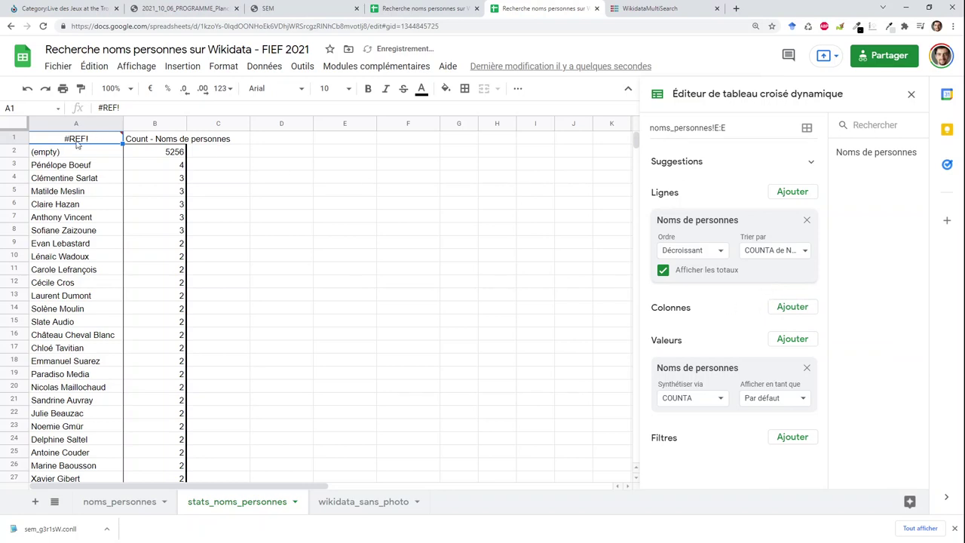
- Clear the old statistics in A2:B349 and the old count header in B1 of stats_noms_personnes
drag(89, 154, 158, 269)
scroll(158, 269, down, 5)
scroll(158, 269, down, 20)
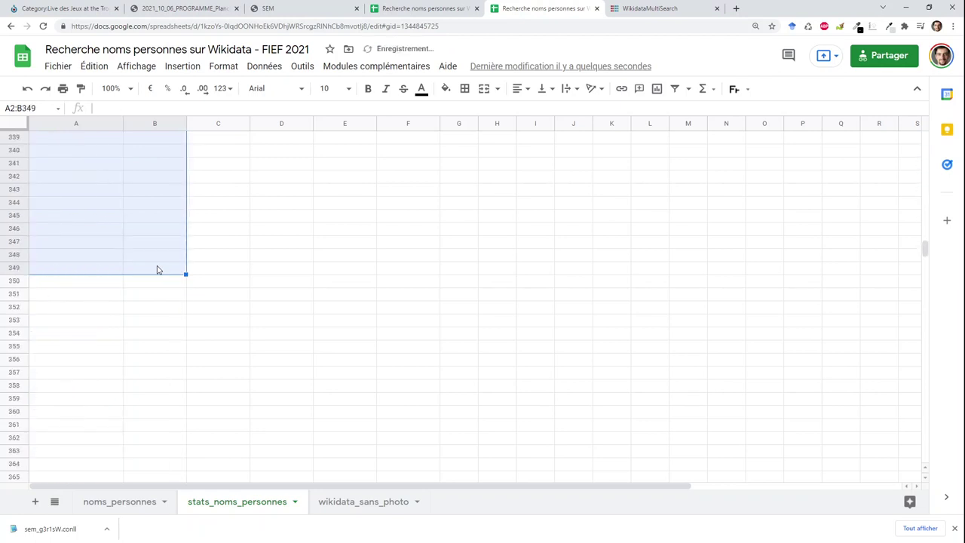
key(ctrl+Home)
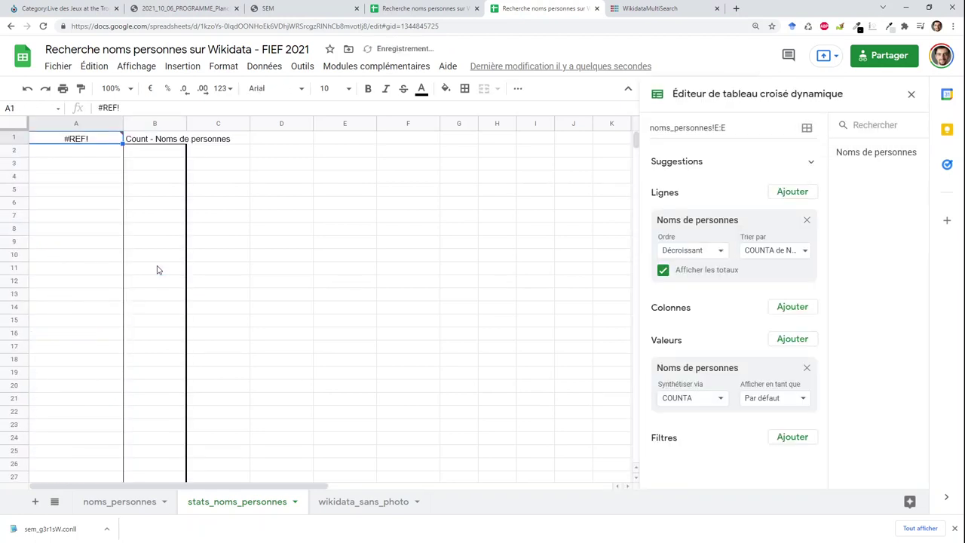
click(160, 140)
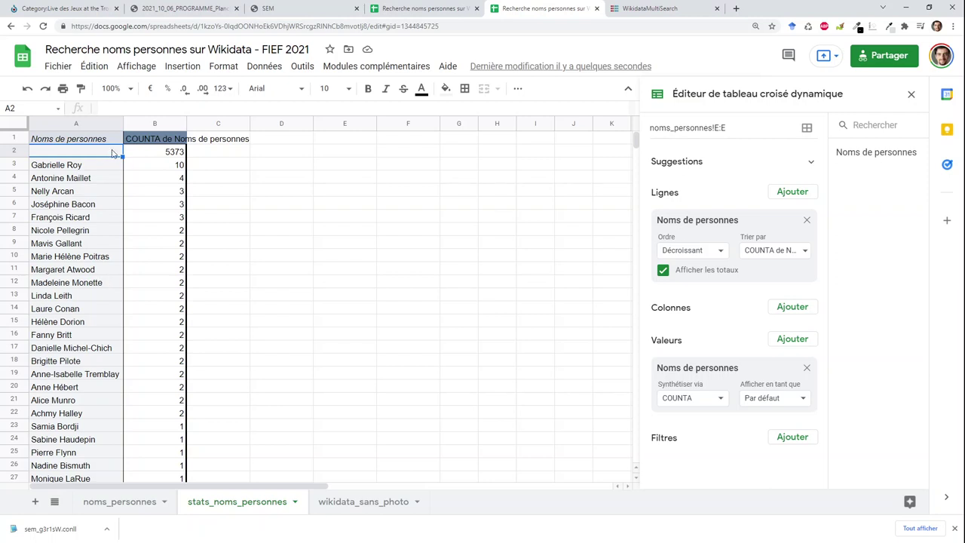
- Add a pivot table filter on Noms de personnes with the condition N'est pas vide
click(178, 155)
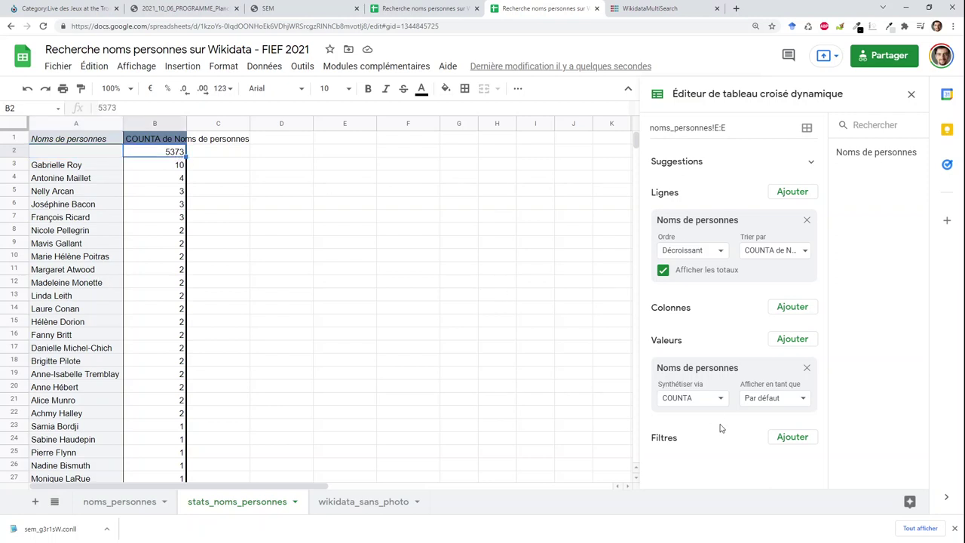
click(784, 439)
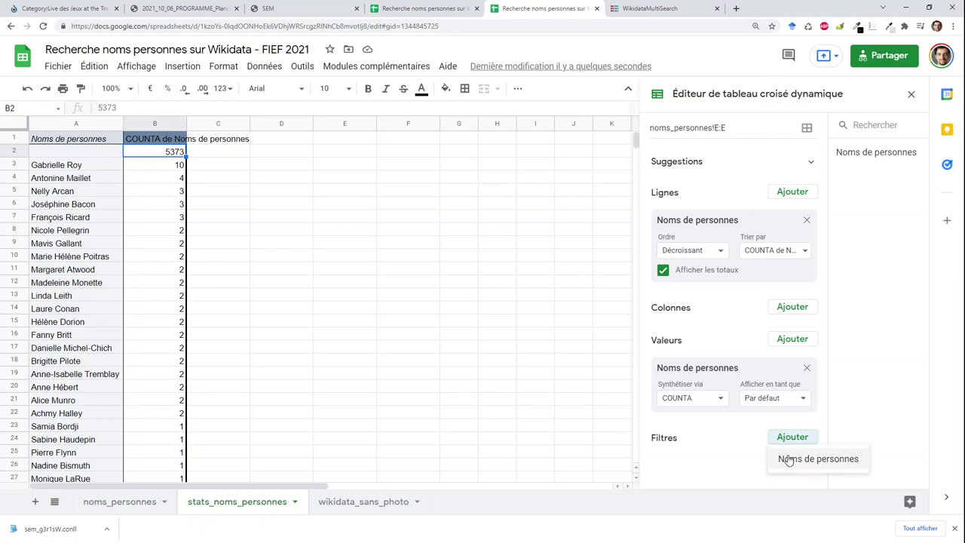
click(788, 459)
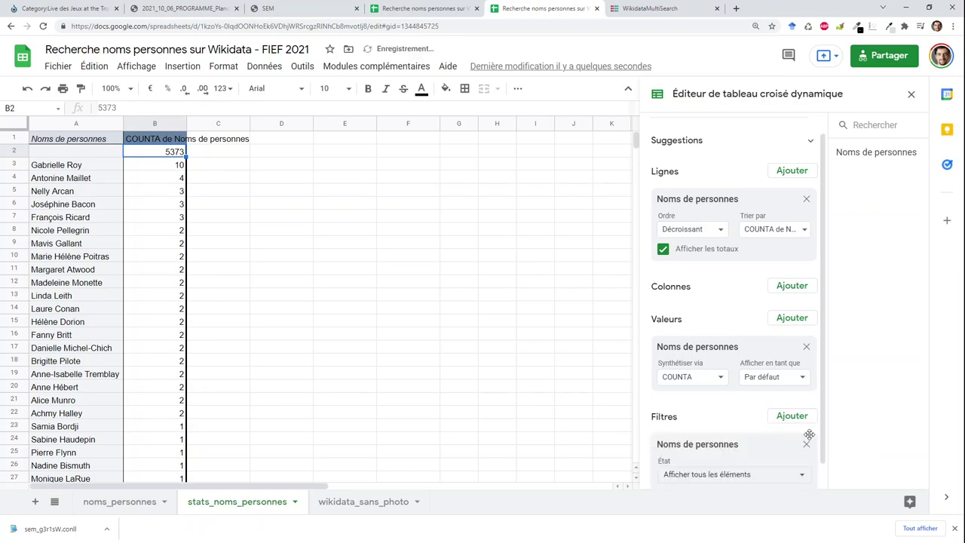
scroll(823, 471, down, 1)
click(766, 448)
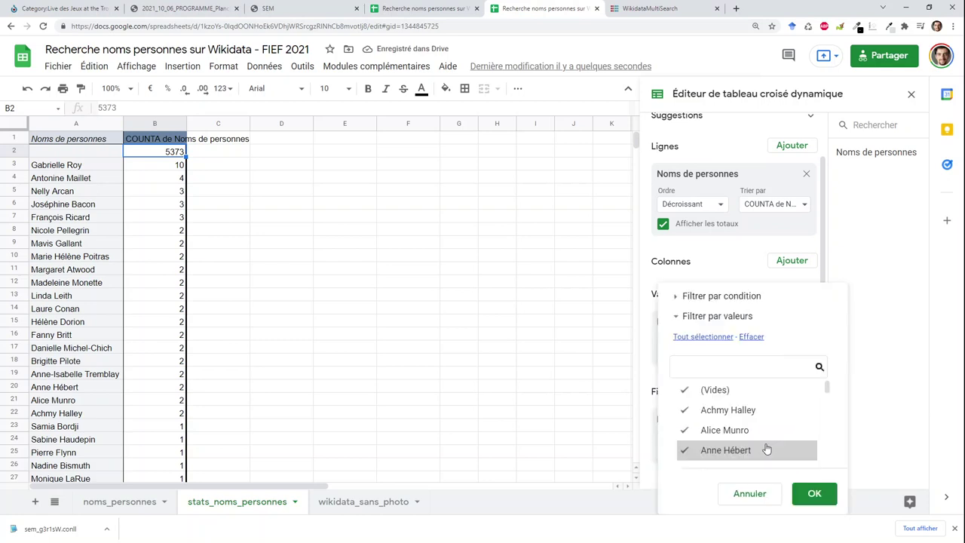
click(716, 297)
click(716, 292)
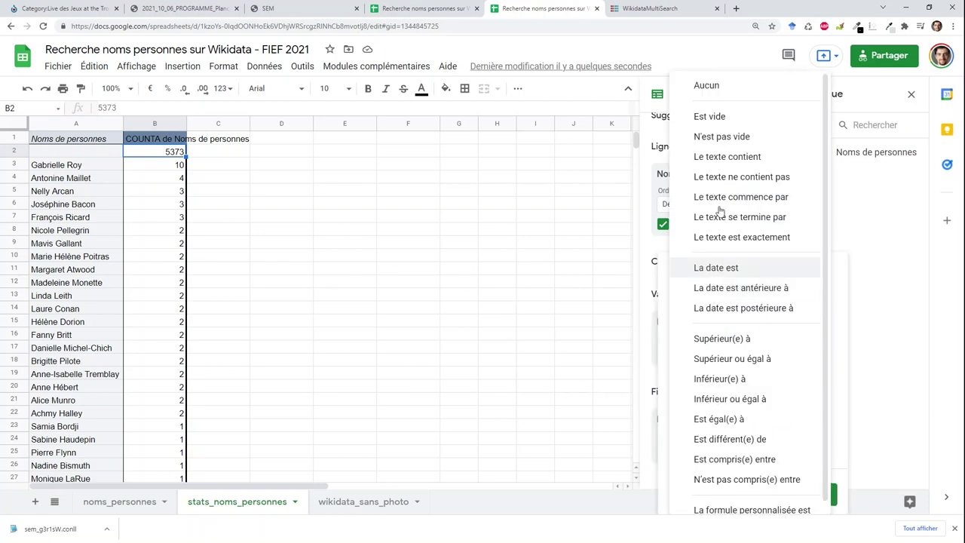
click(737, 138)
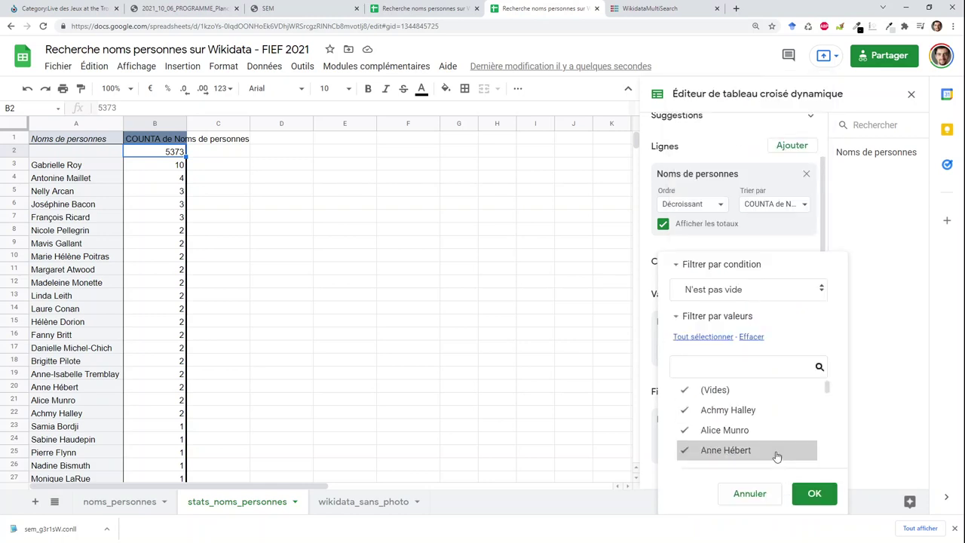
click(813, 495)
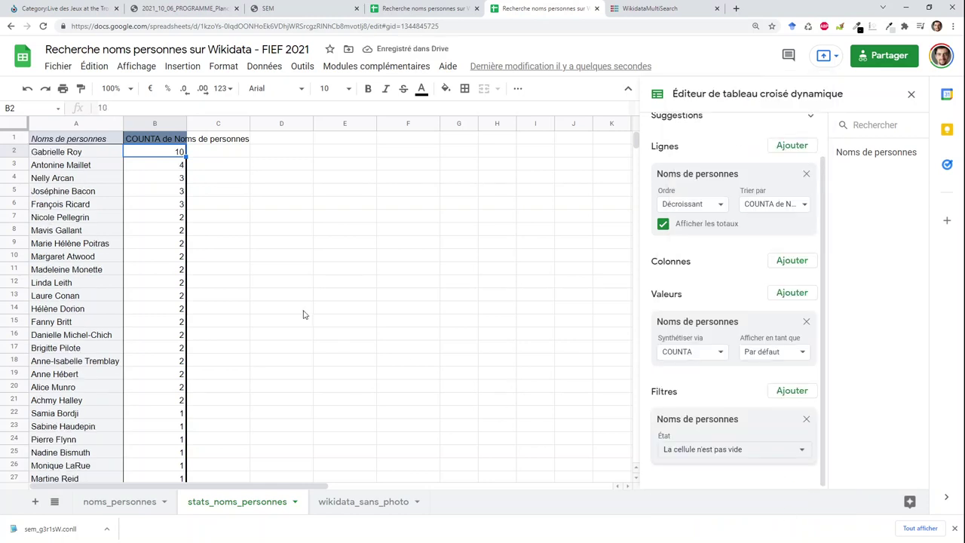
click(245, 284)
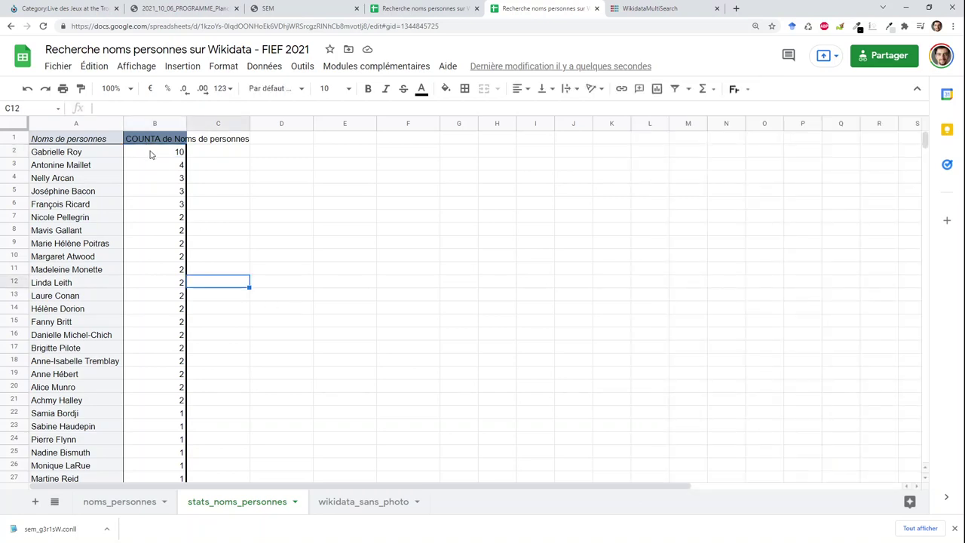
click(150, 154)
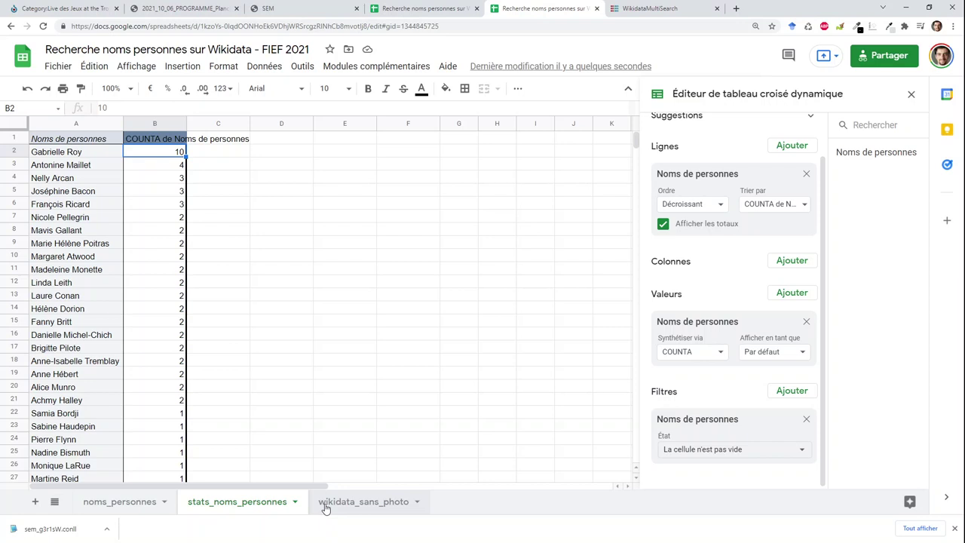
click(363, 501)
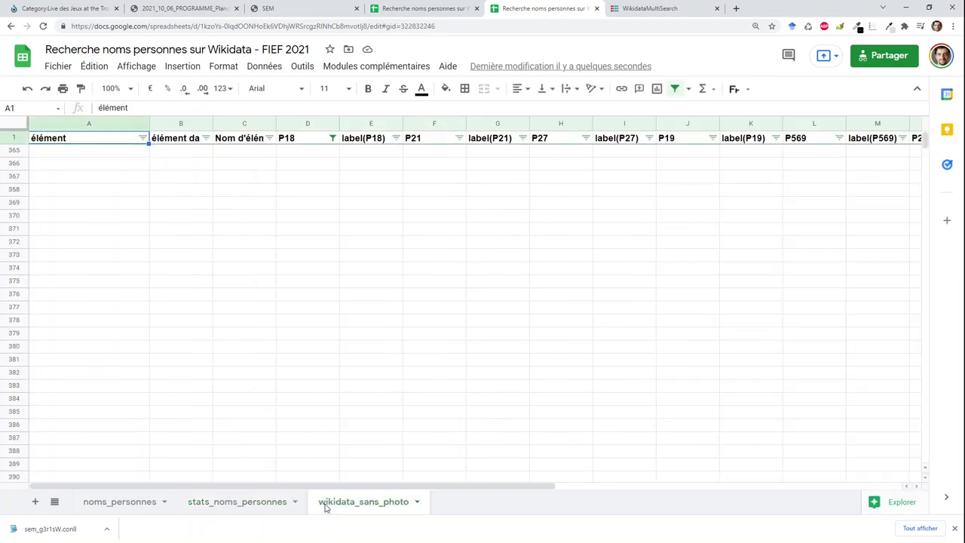
click(279, 507)
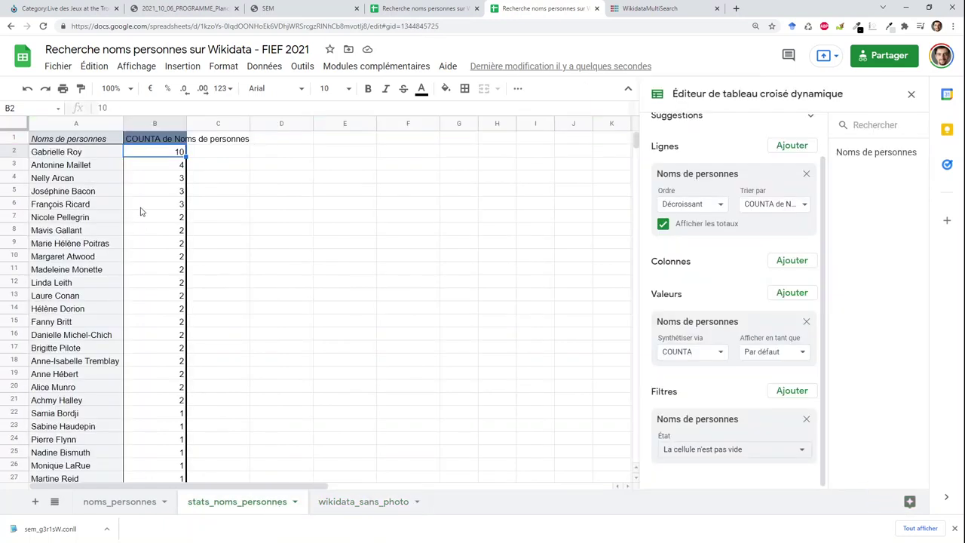
- Copy the person names in A2:A57 of stats_noms_personnes, leaving out the grand total row
click(95, 156)
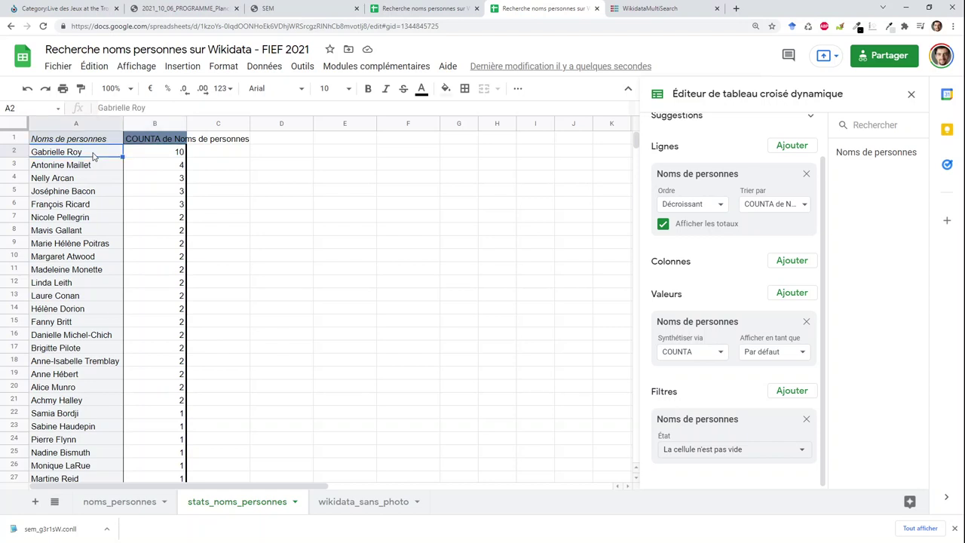
key(shift+Page_Down)
key(shift+Page_Down)
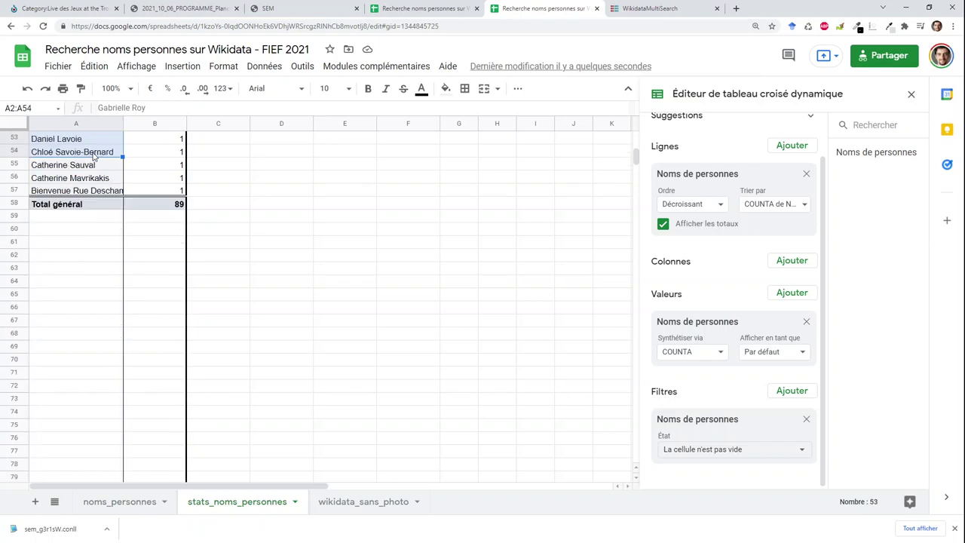
key(shift+Down)
key(shift+Down)
key(shift+Down)
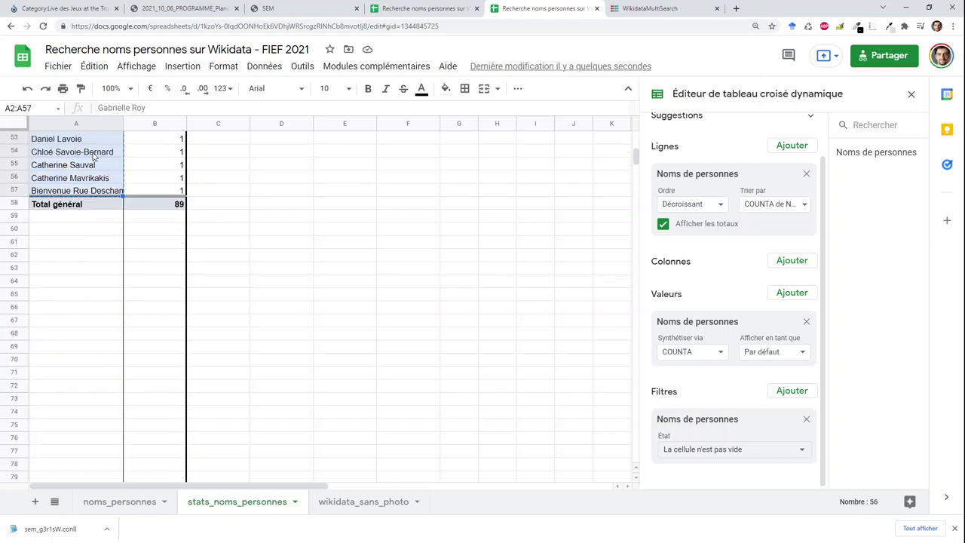
key(ctrl+Home)
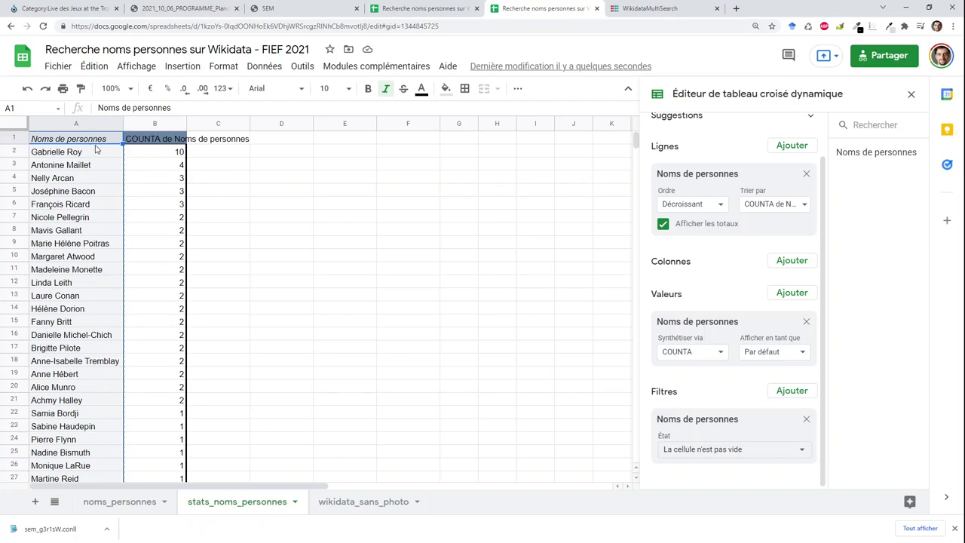
- Switch to WikidataMultiSearch and replace the example list of elements to search with the copied person names
click(629, 10)
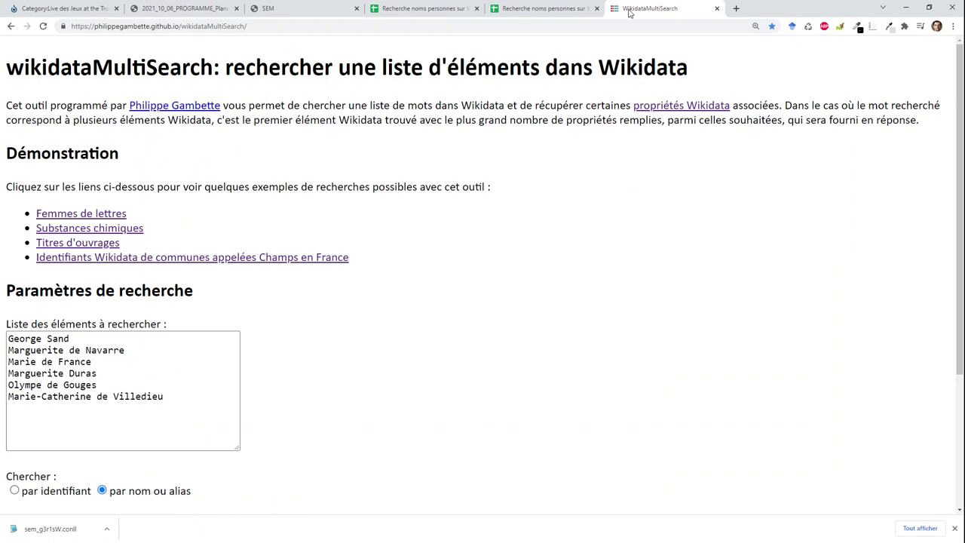
click(143, 383)
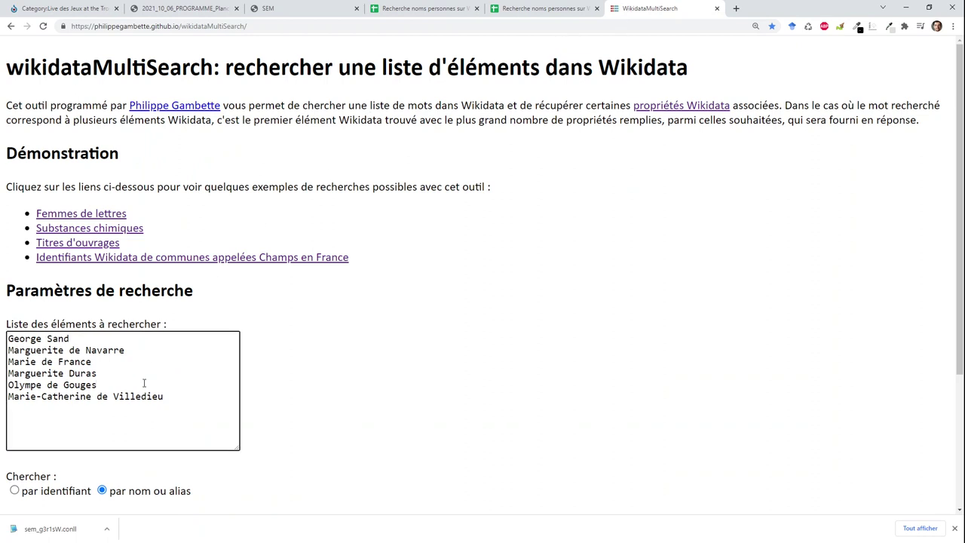
key(ctrl+a)
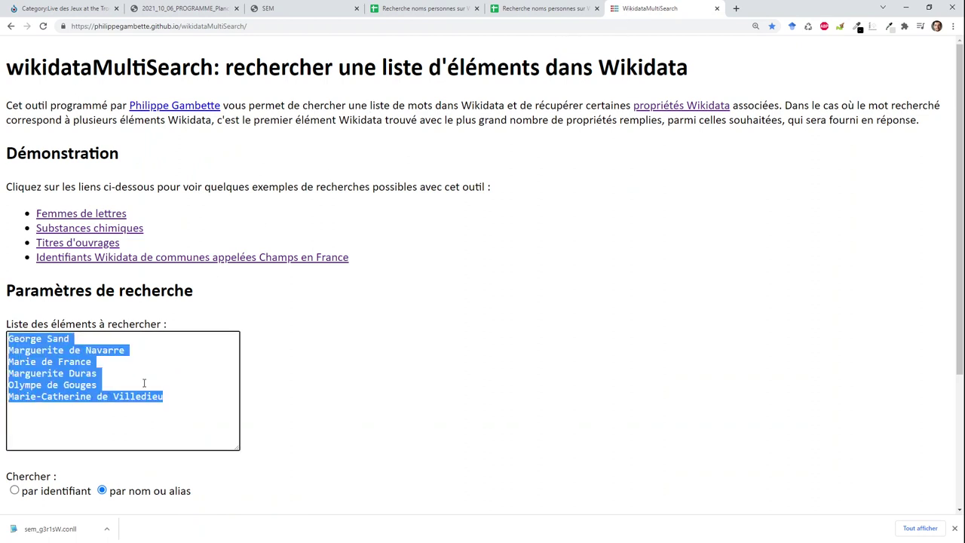
key(ctrl+v)
click(274, 388)
scroll(274, 387, down, 1)
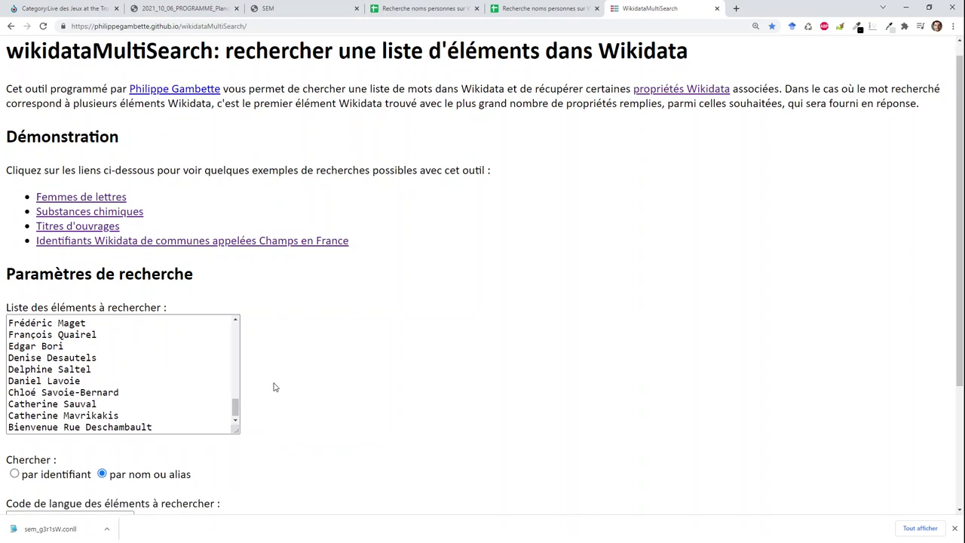
scroll(275, 388, down, 2)
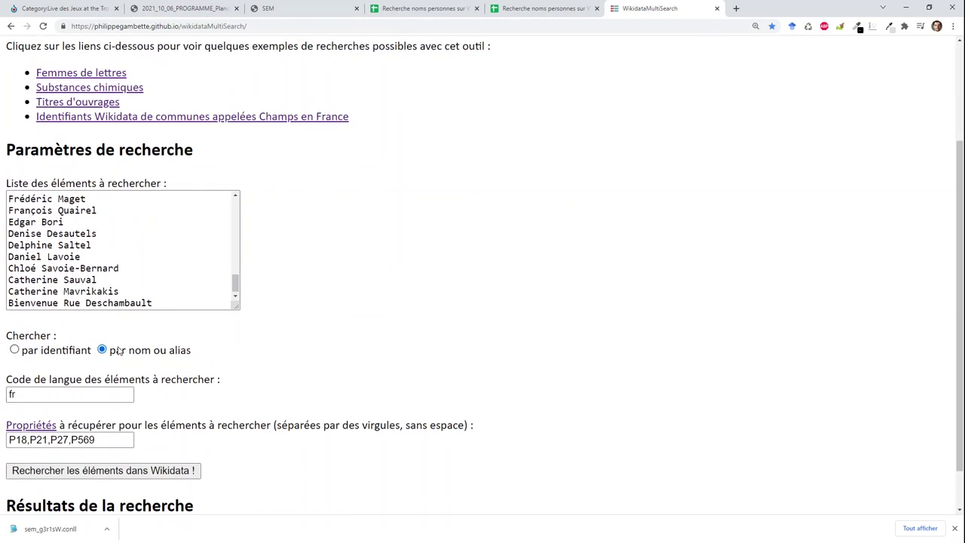
click(66, 397)
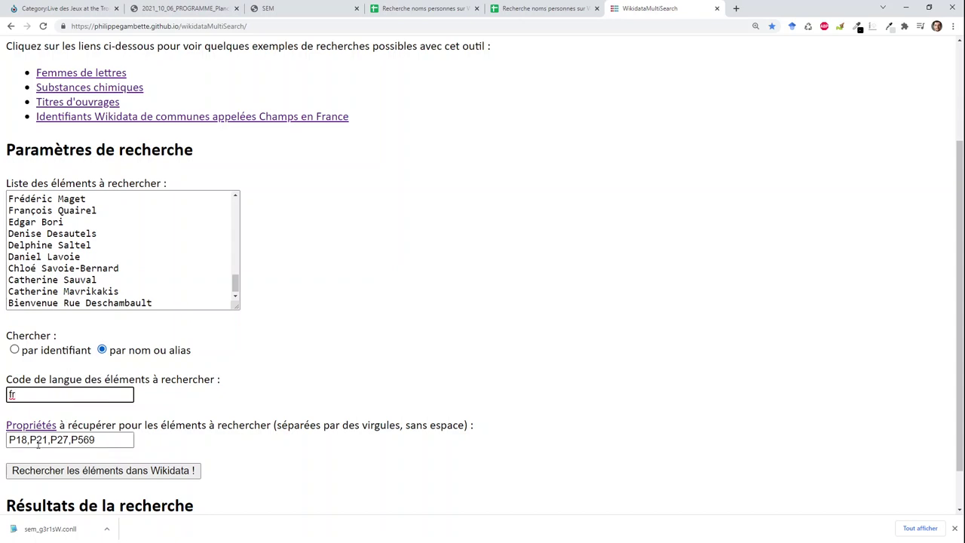
- Return to the Google Sheets spreadsheet and examine the Wikidata property headers in row 1 of wikidata_sans_photo
click(521, 9)
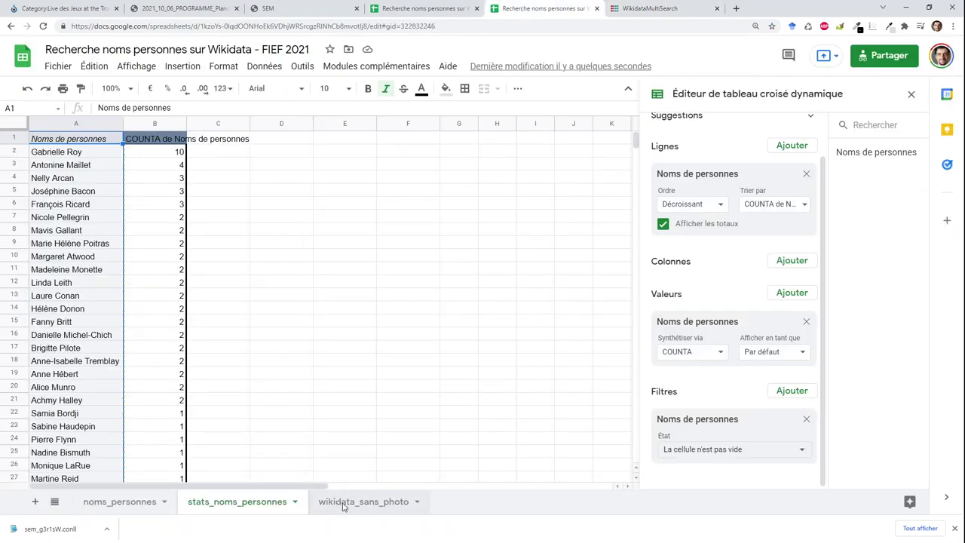
click(363, 502)
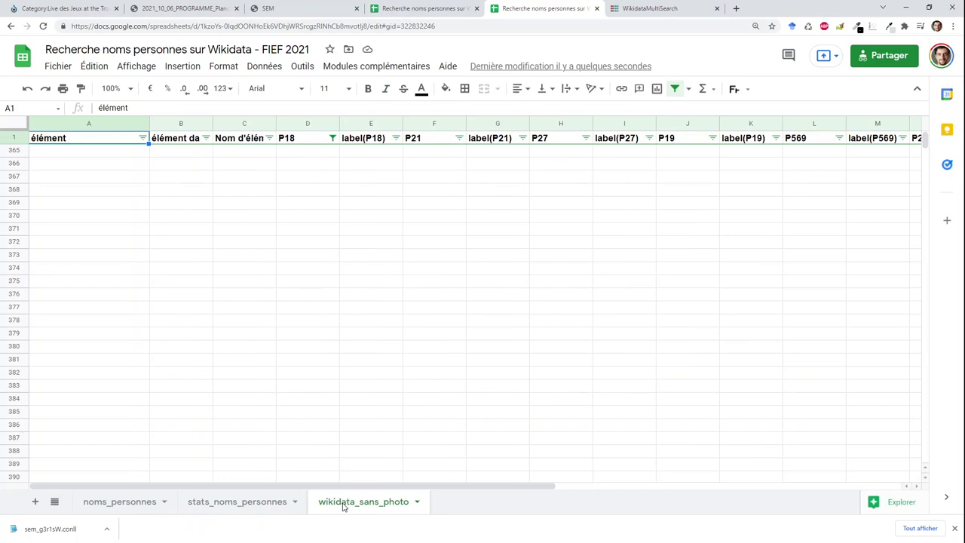
key(Right)
key(Right)
key(Left)
click(119, 502)
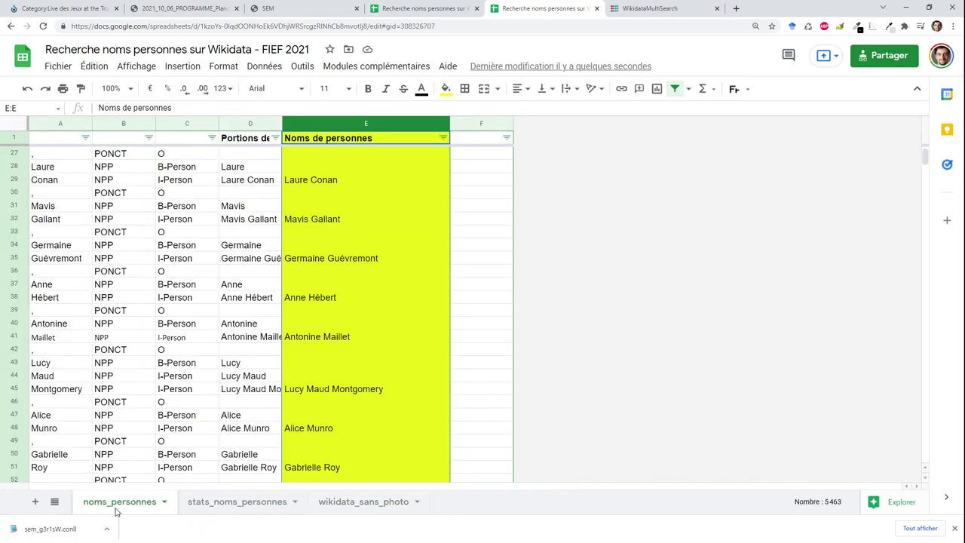
click(348, 504)
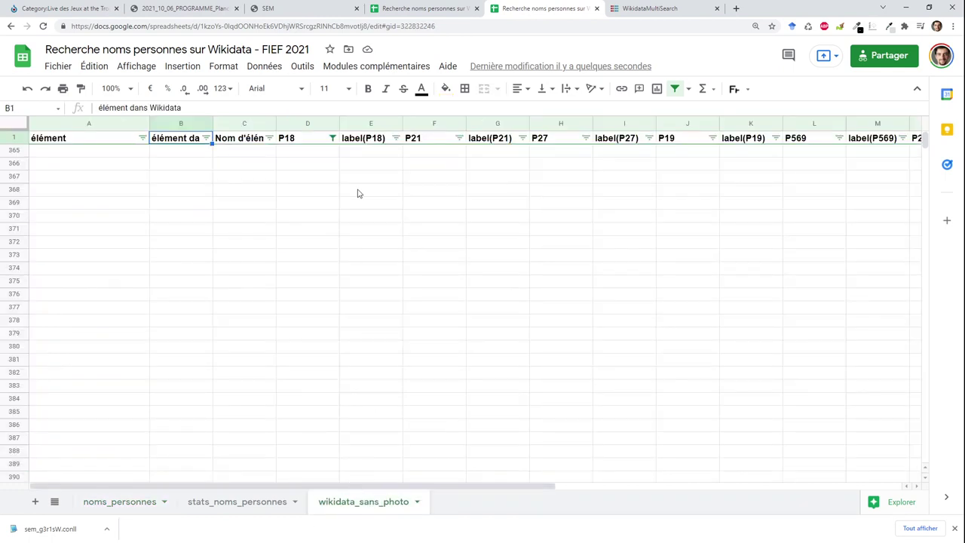
click(437, 143)
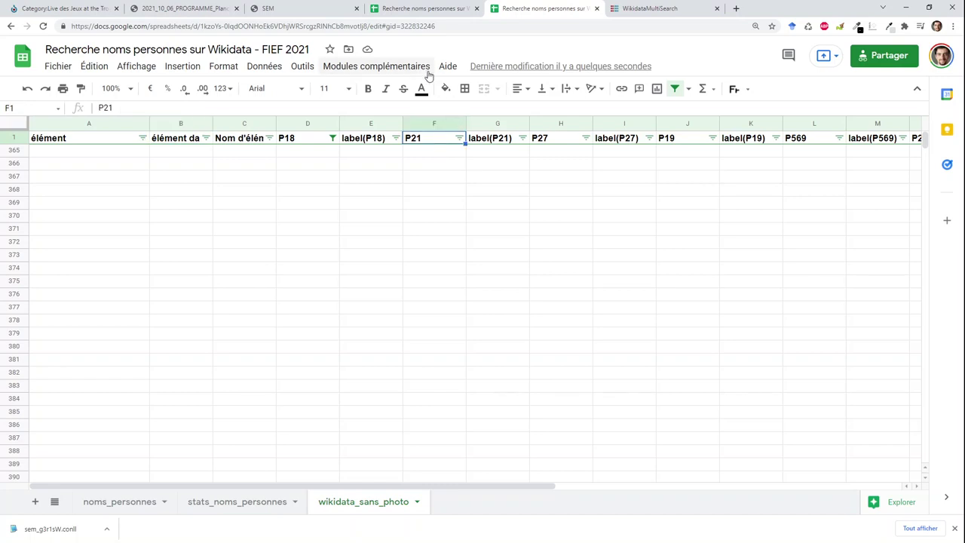
- Compose the property list P18,P21,P27,P19,P569,P20,P570 as scratch text in the browser's address field and cut it for reuse
click(419, 27)
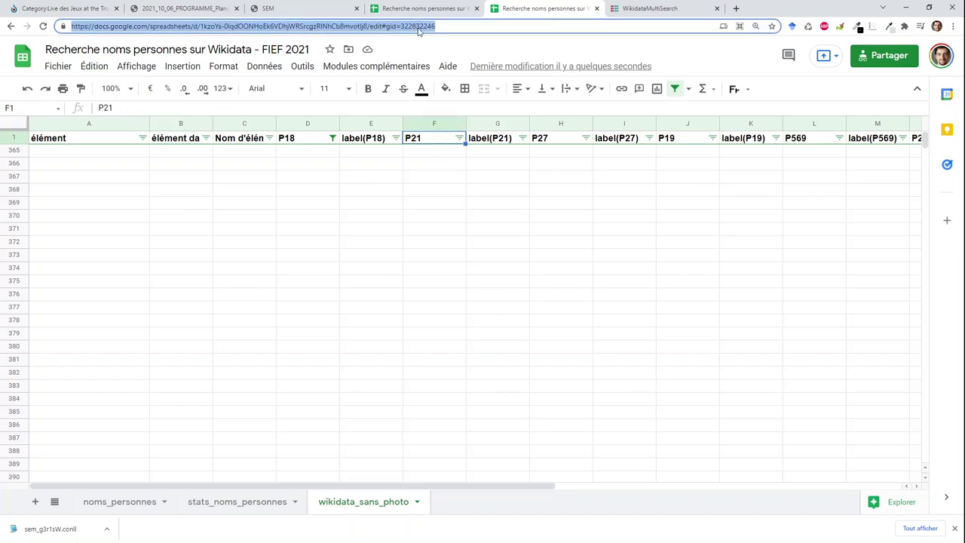
text(P18,)
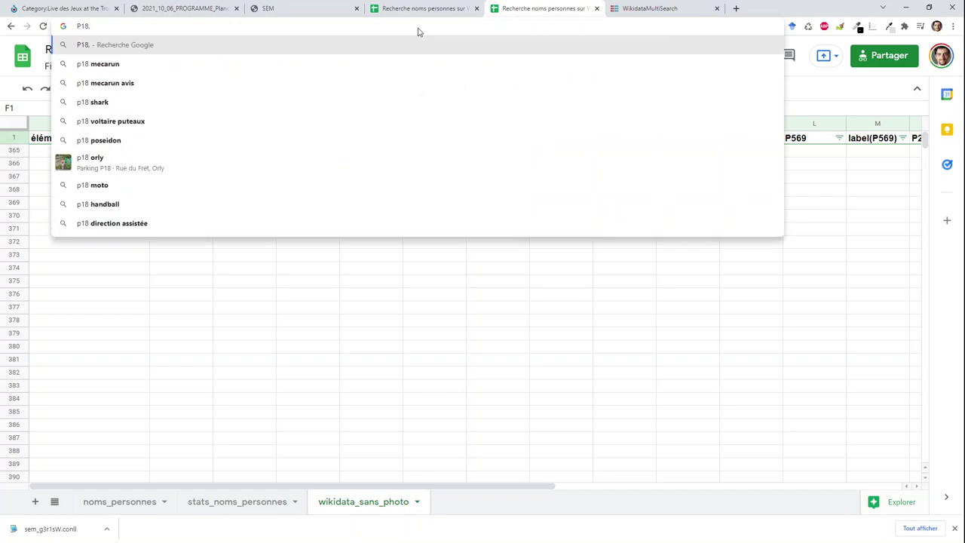
text(P21,P)
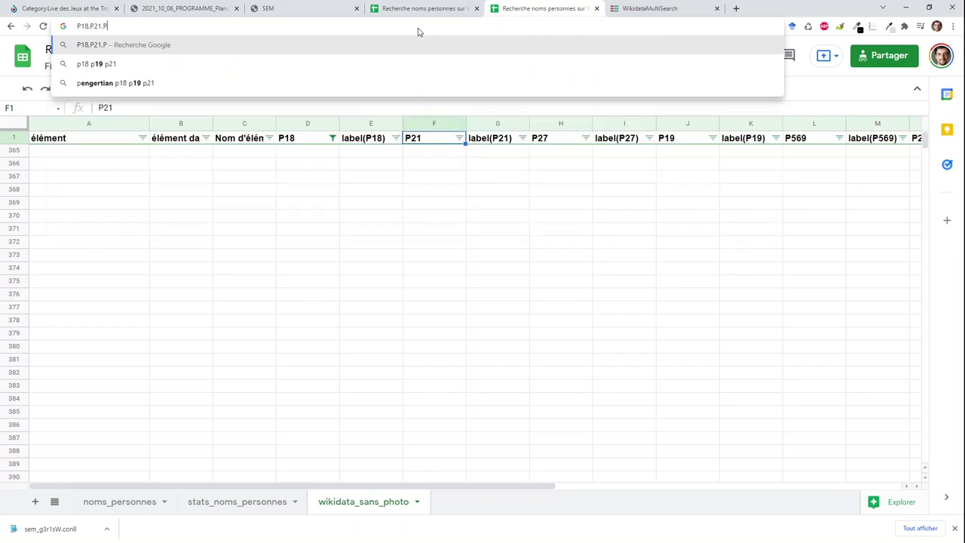
text(27)
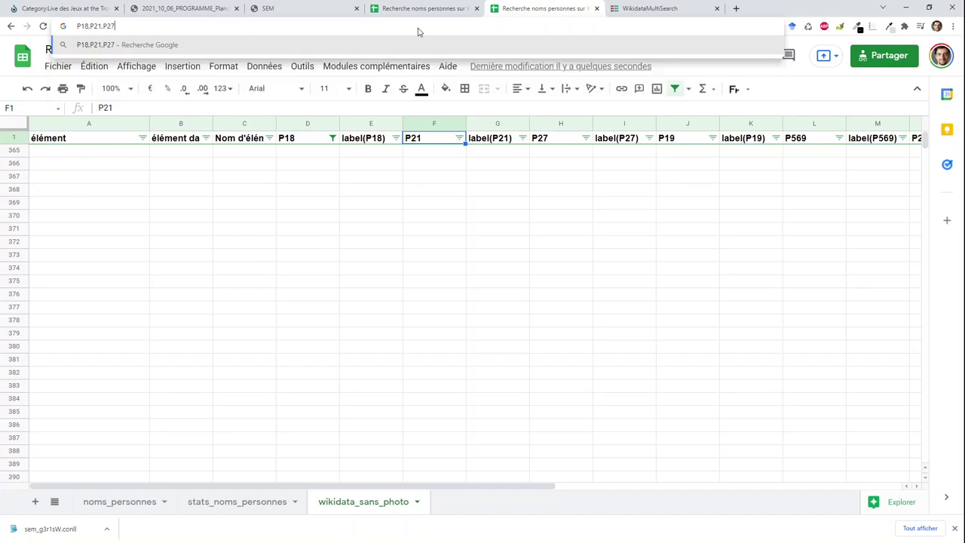
text(,P19)
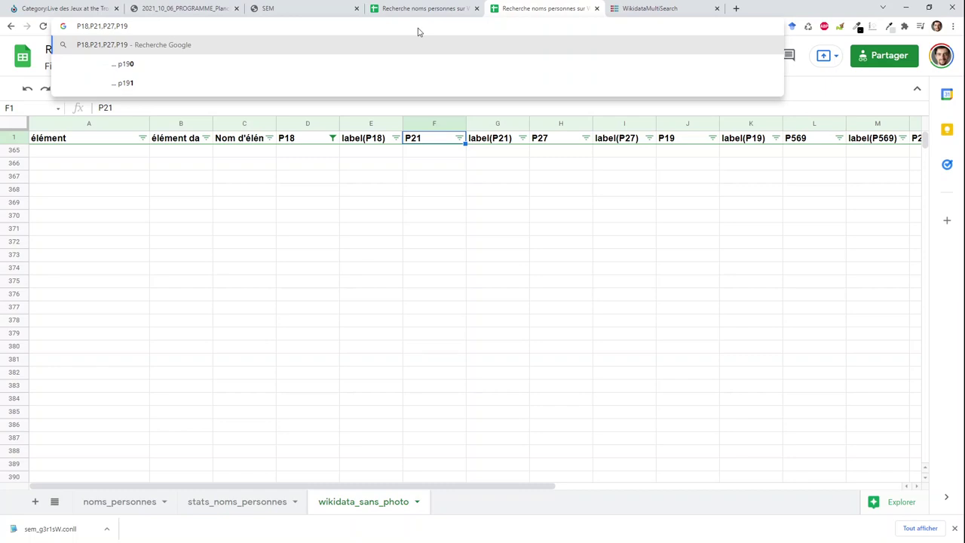
text(.)
text(P569,)
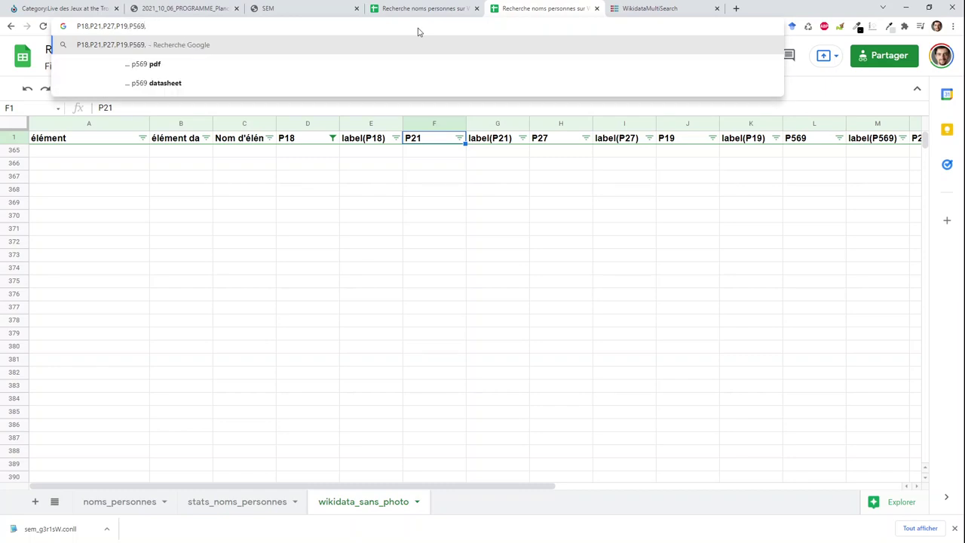
text(P20,)
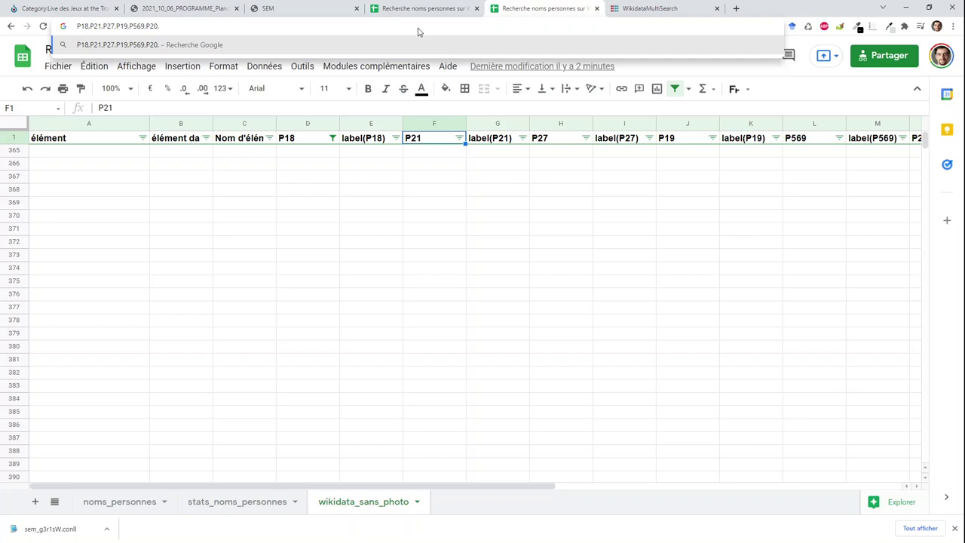
text(P570)
key(ctrl+a)
key(ctrl+x)
- Examine the remaining property headers of wikidata_sans_photo through to its last columns to check the property list is complete
click(739, 161)
key(Right)
key(Right)
key(Right)
key(Right)
key(Right)
key(Right)
key(Right)
key(Right)
key(Right)
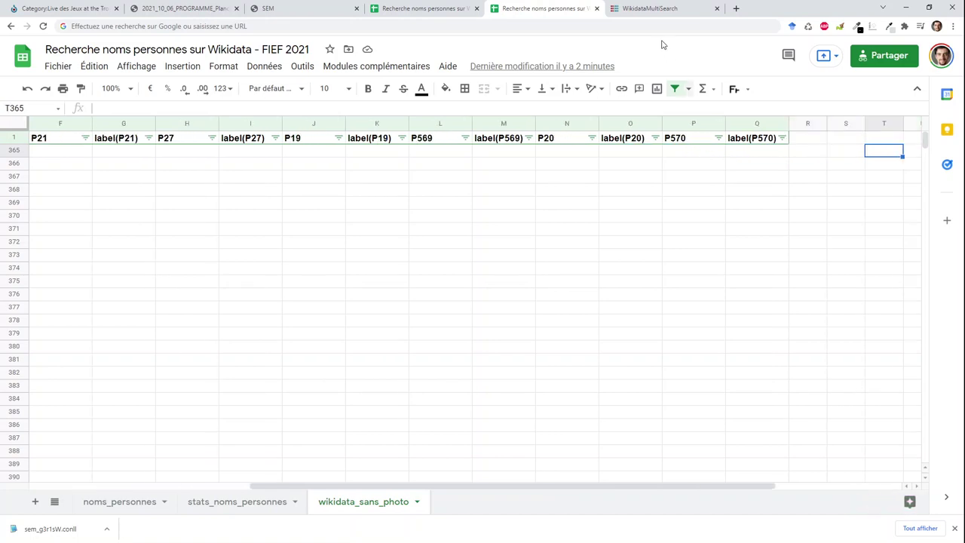
- Switch to WikidataMultiSearch and set the properties to retrieve to P18,P21,P27,P19,P569,P20,P570
click(651, 9)
click(106, 444)
key(ctrl+a)
key(ctrl+v)
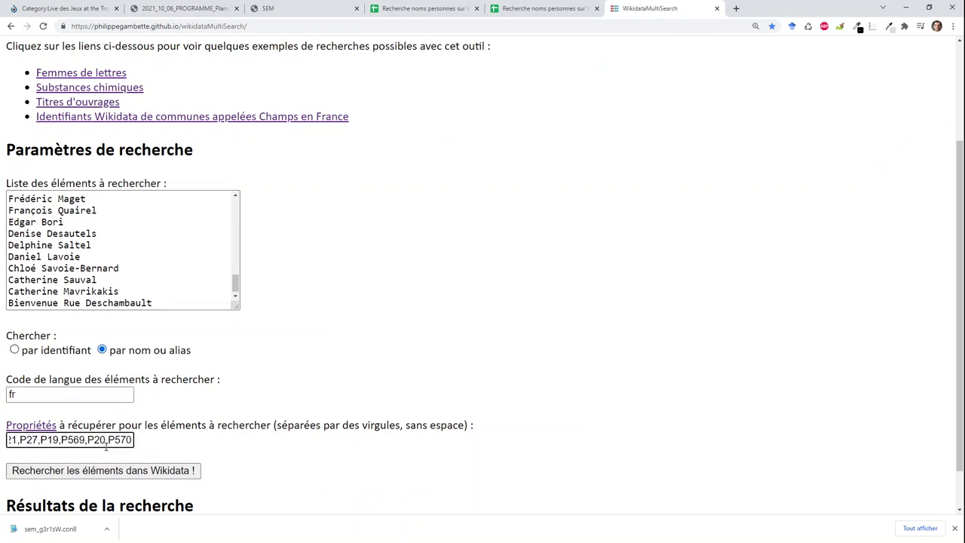
- Check the full list of properties to retrieve and run the Wikidata search for the listed names
key(Home)
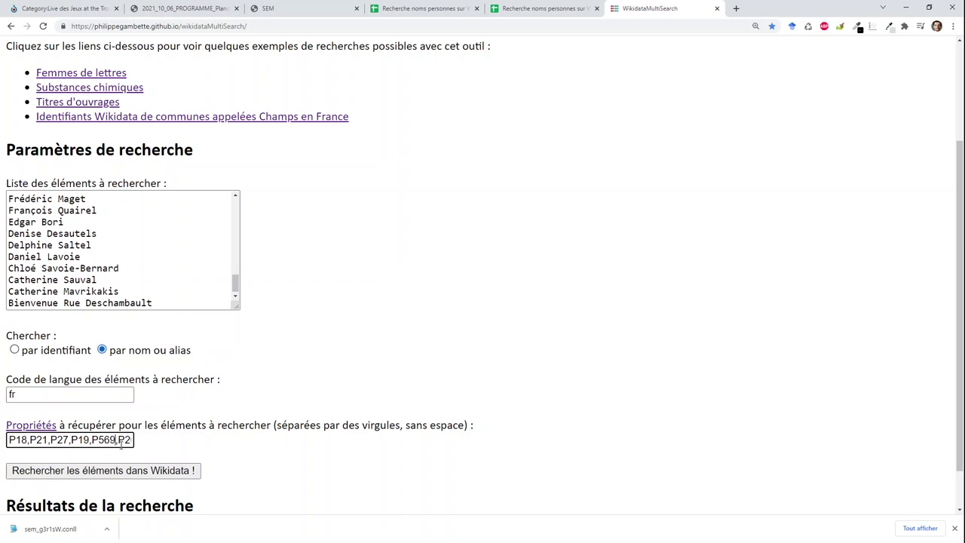
drag(119, 442, 146, 447)
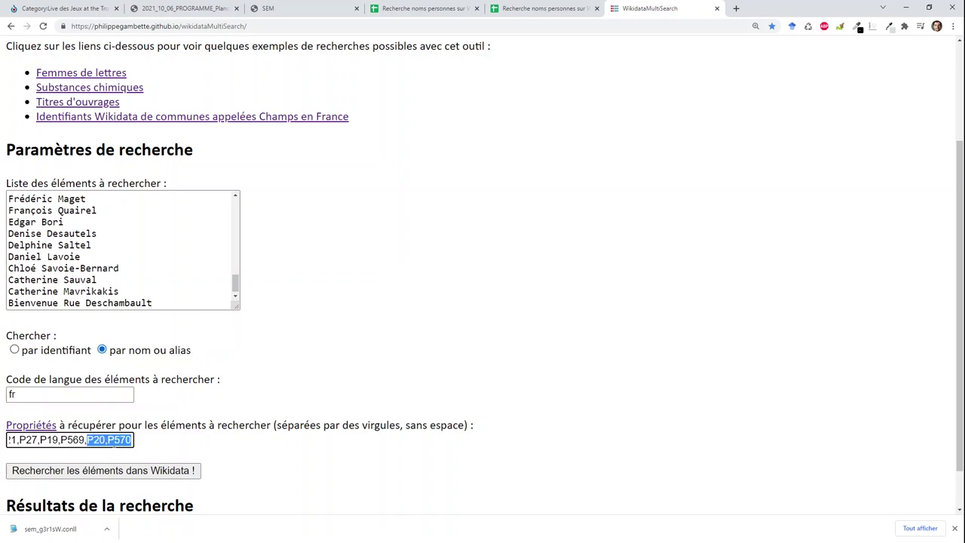
click(121, 473)
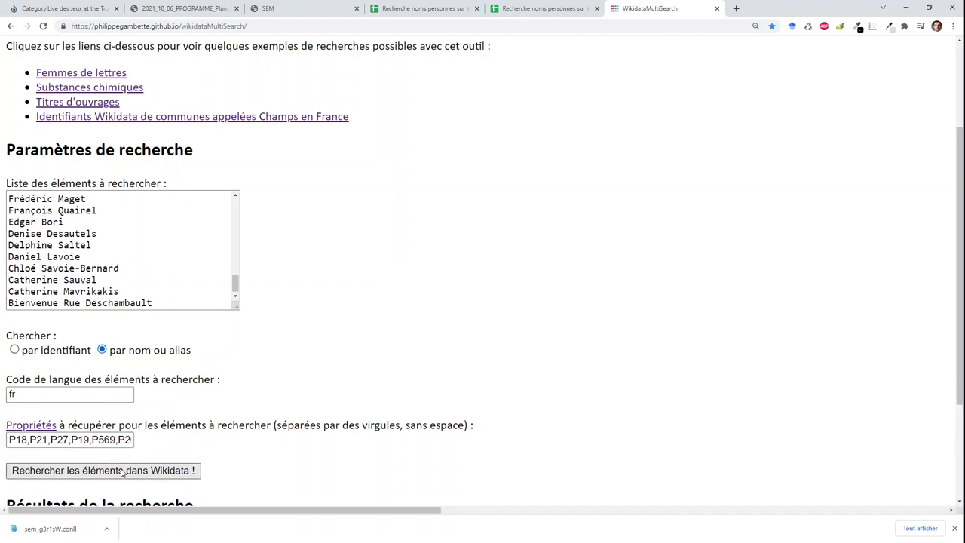
- Examine the results table's property columns from P18 across to label(P570)
scroll(175, 436, down, 2)
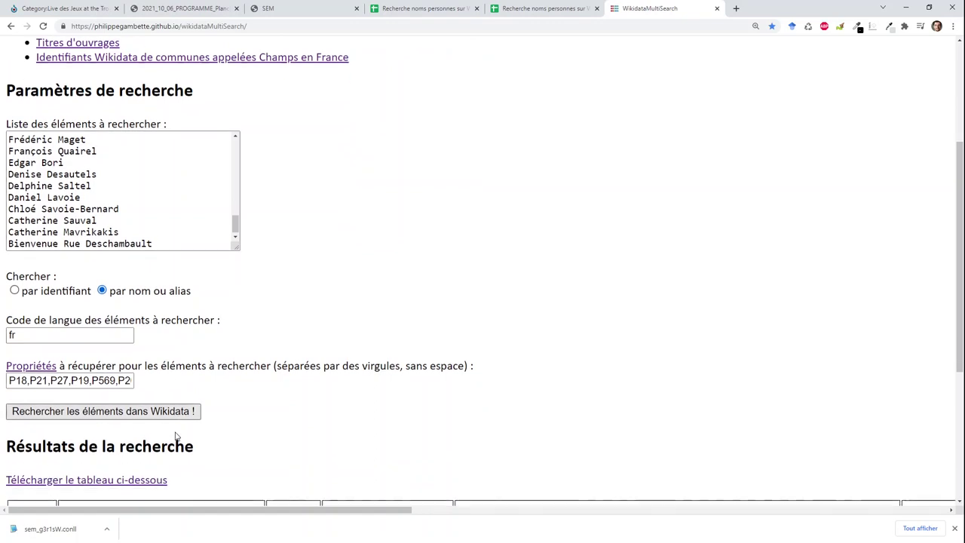
scroll(176, 435, down, 3)
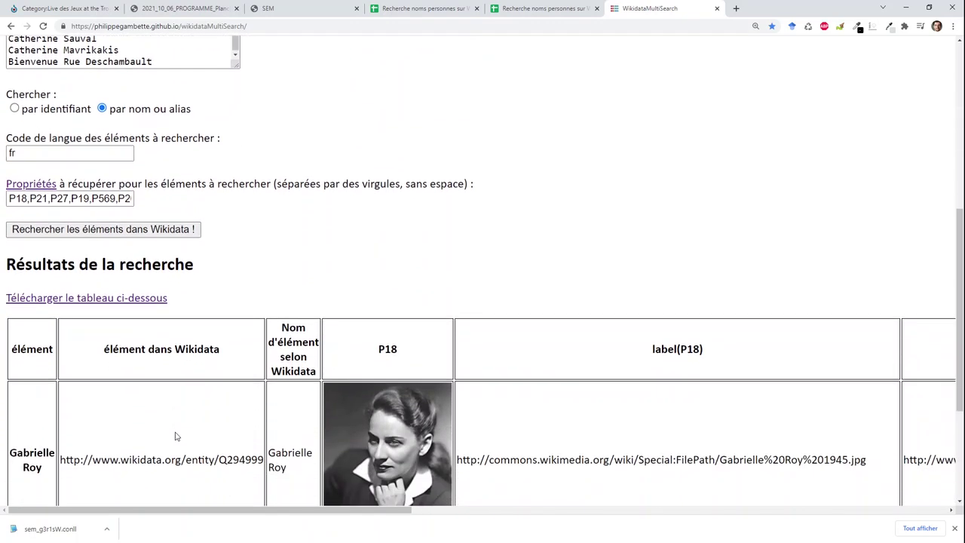
scroll(175, 436, down, 2)
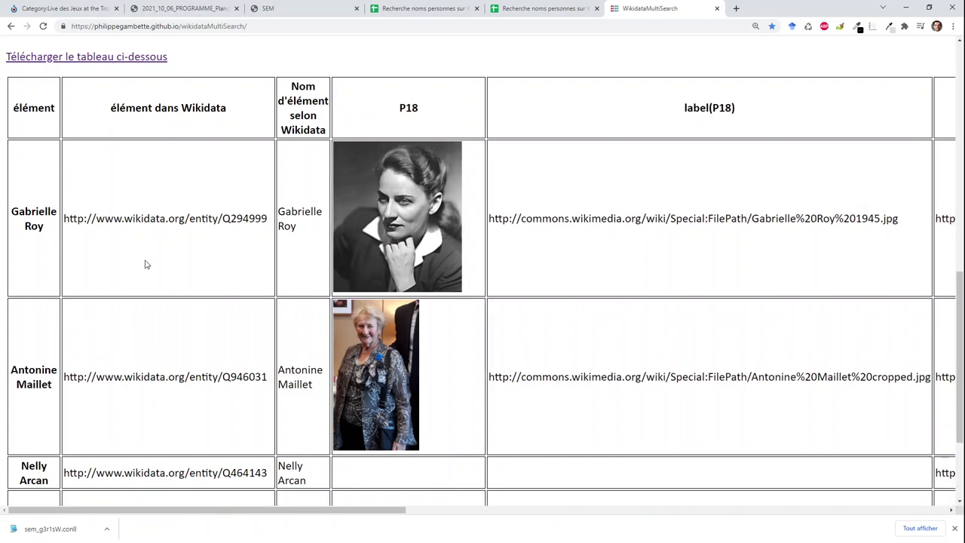
drag(243, 510, 858, 523)
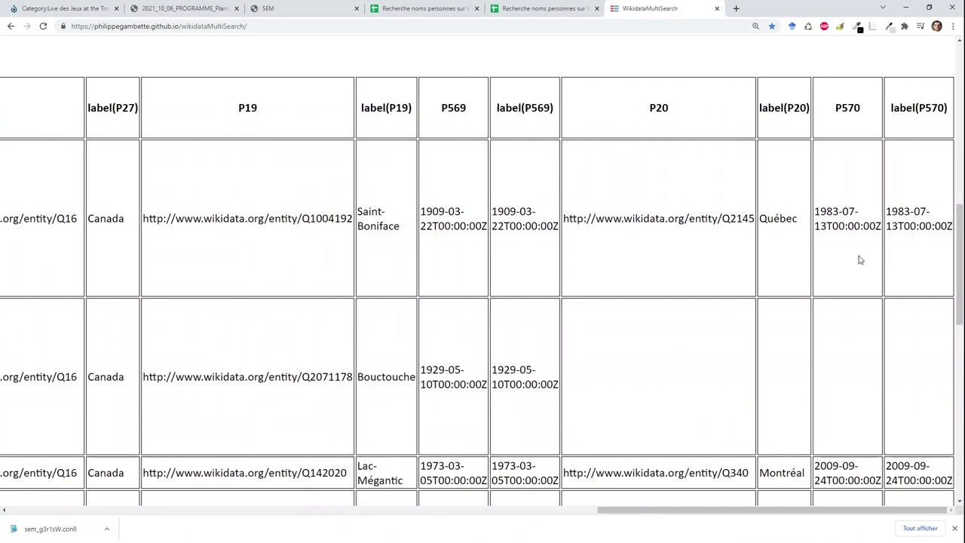
click(538, 511)
drag(541, 510, 218, 534)
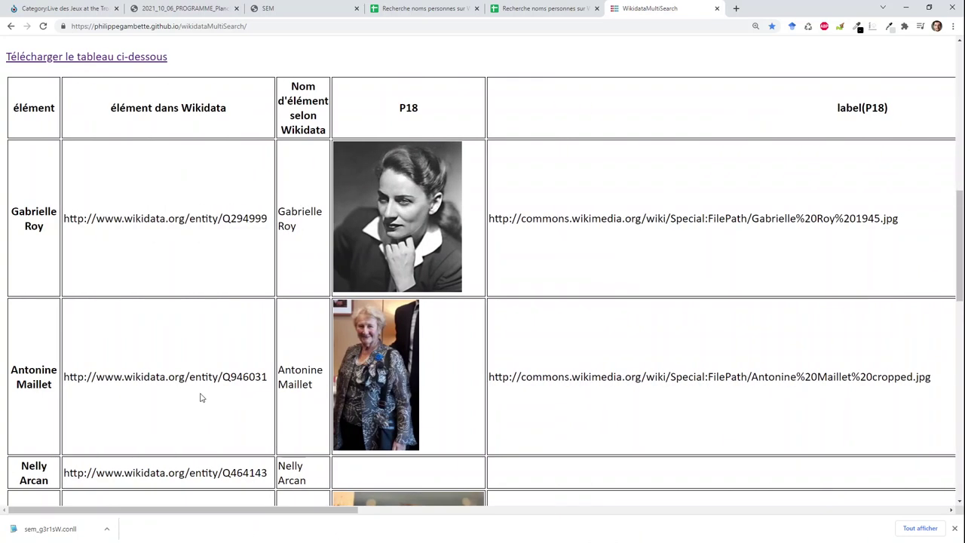
scroll(201, 397, up, 3)
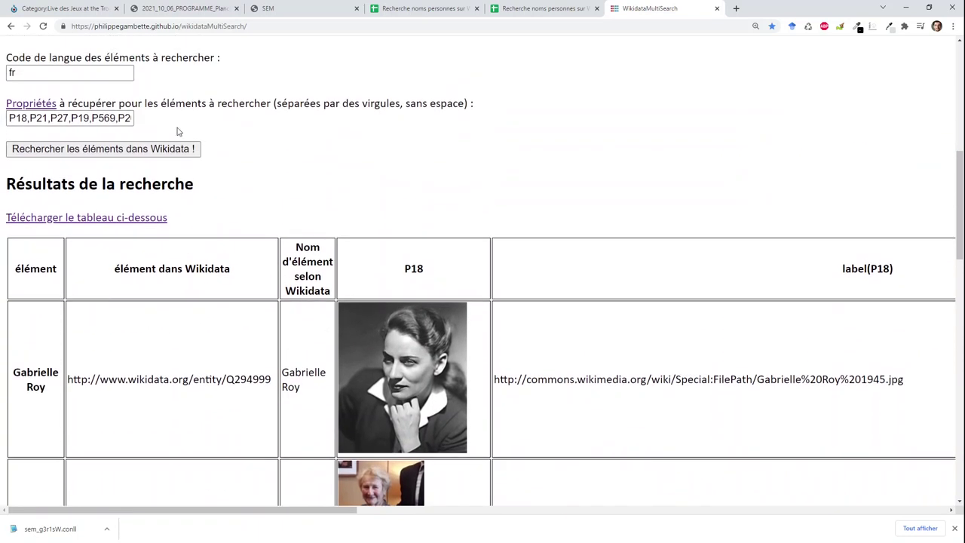
- Examine the first result rows, comparing the Wikidata entity links and P18 images found for each name
scroll(246, 204, down, 1)
scroll(246, 204, down, 10)
scroll(247, 203, down, 3)
scroll(246, 203, down, 2)
scroll(247, 204, up, 5)
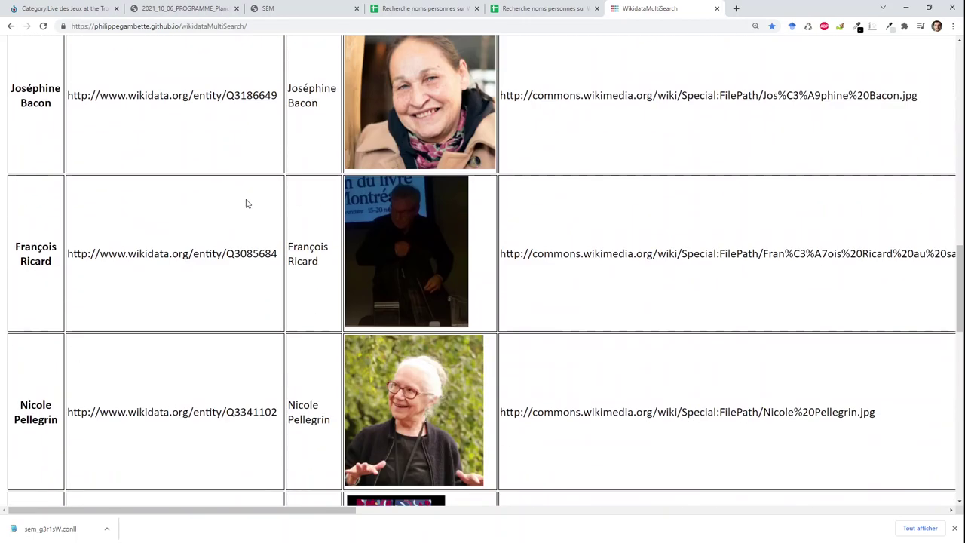
scroll(246, 203, up, 5)
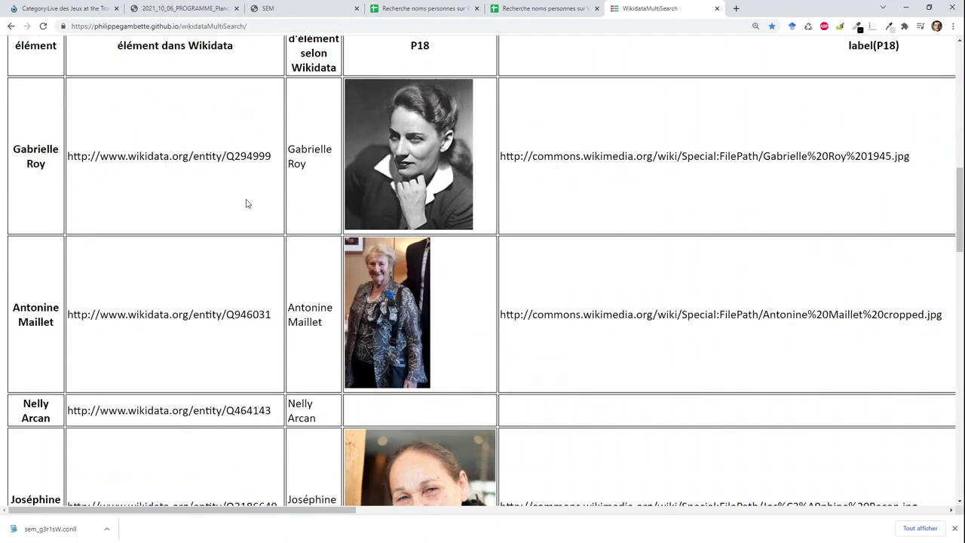
scroll(246, 203, down, 3)
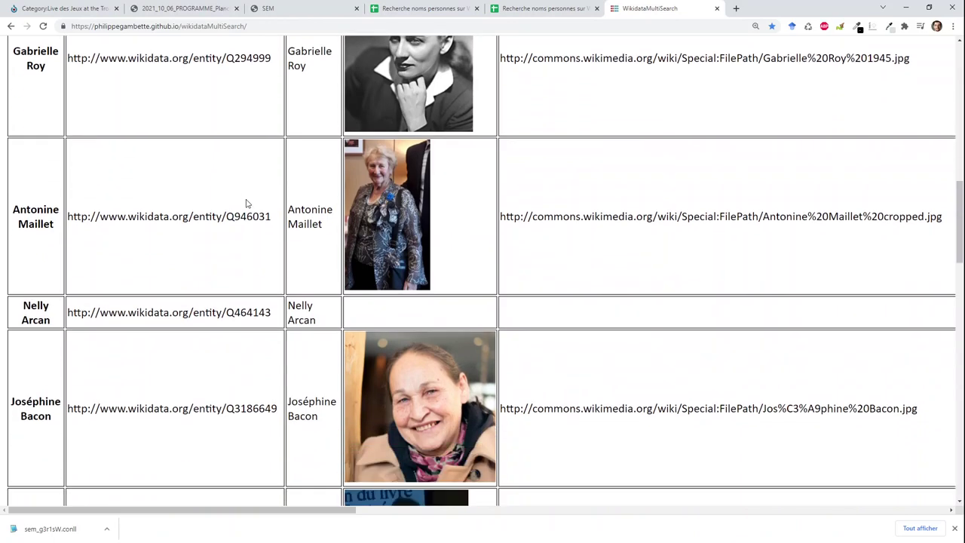
drag(296, 513, 245, 458)
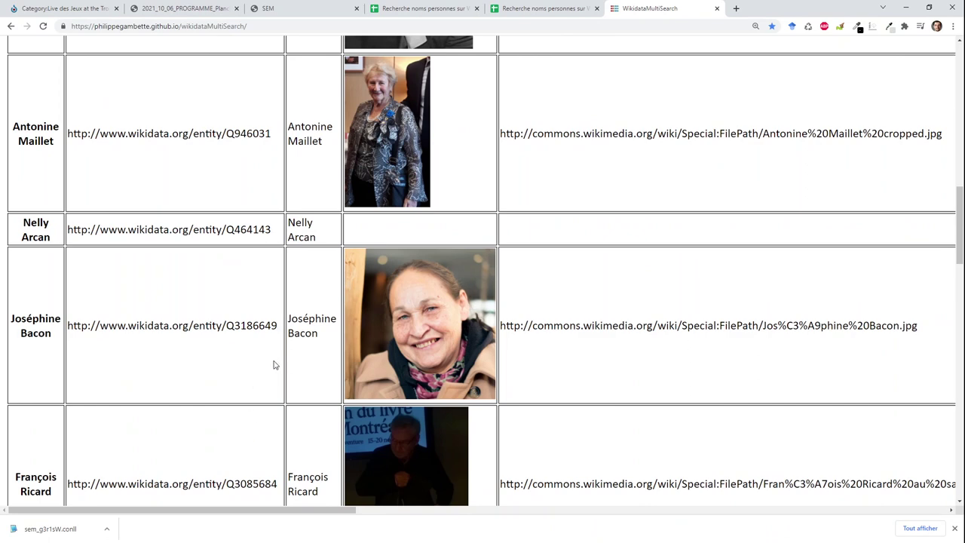
scroll(274, 365, down, 2)
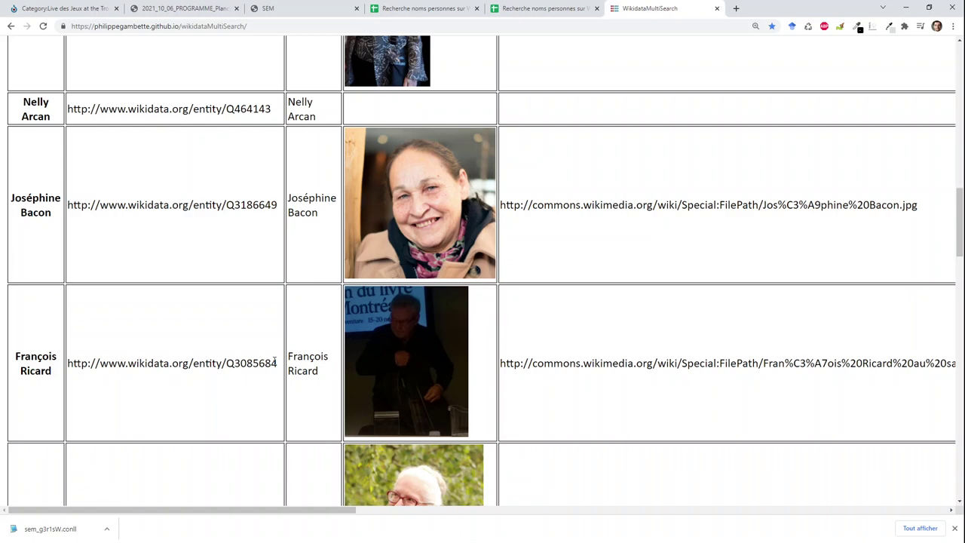
scroll(274, 363, down, 3)
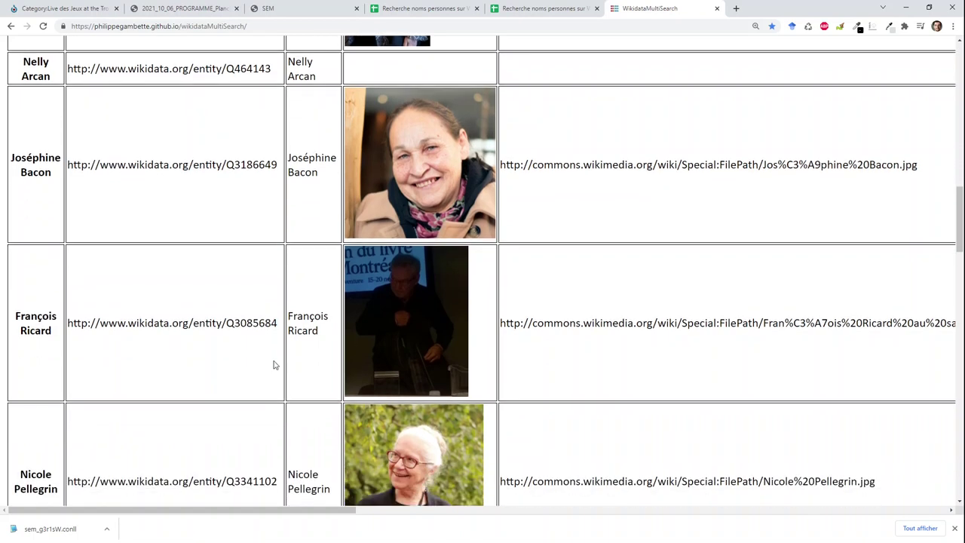
scroll(275, 365, down, 5)
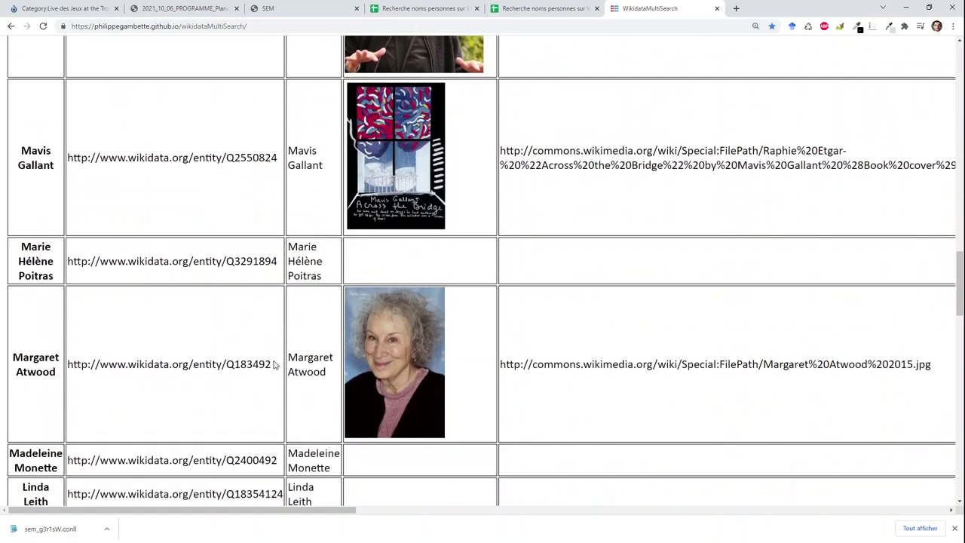
scroll(274, 365, down, 2)
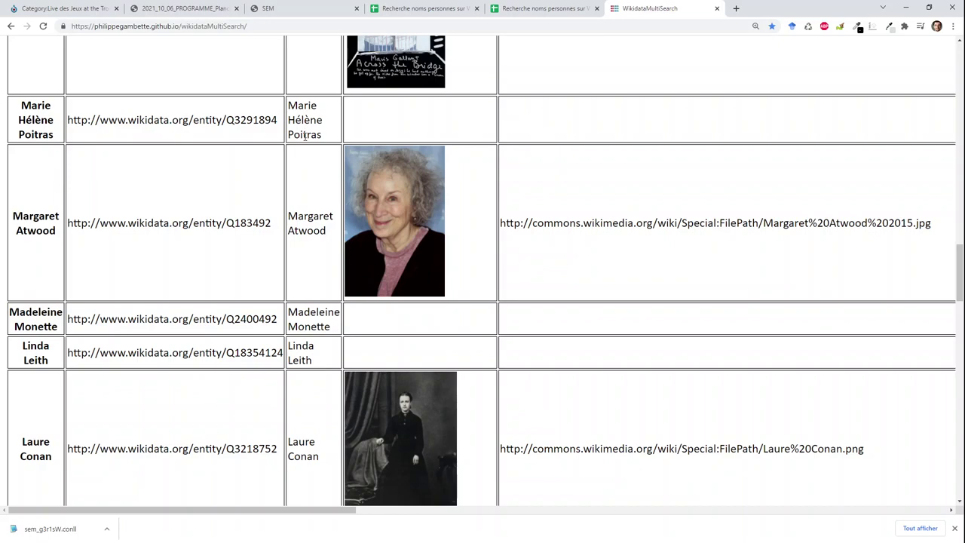
- Examine the nationality, birth and death property columns for the result rows in view
drag(338, 509, 942, 526)
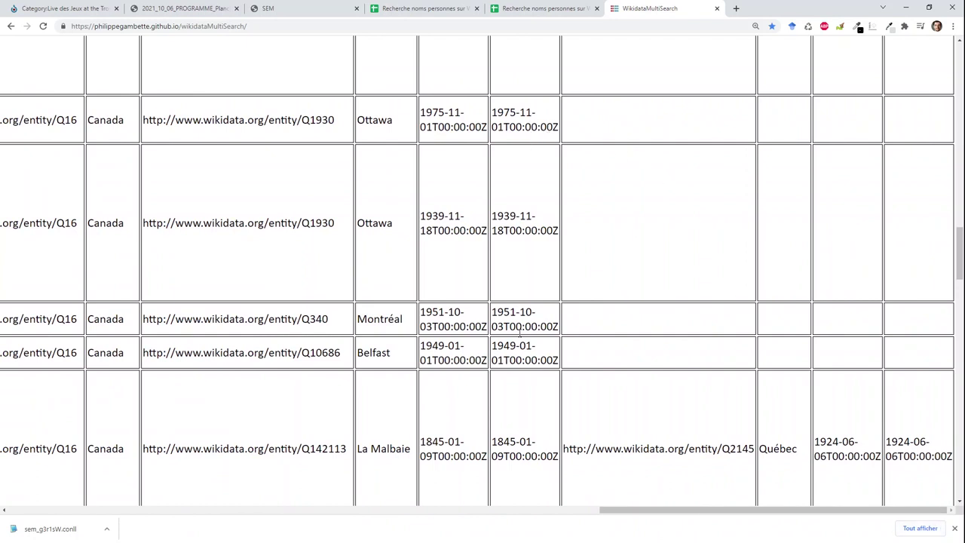
scroll(520, 332, left, 1)
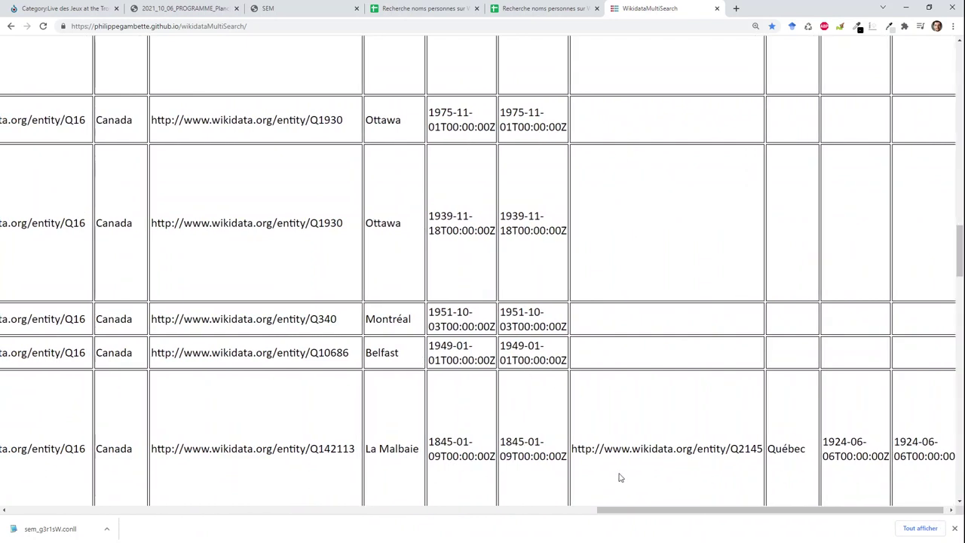
click(565, 511)
drag(565, 511, 238, 533)
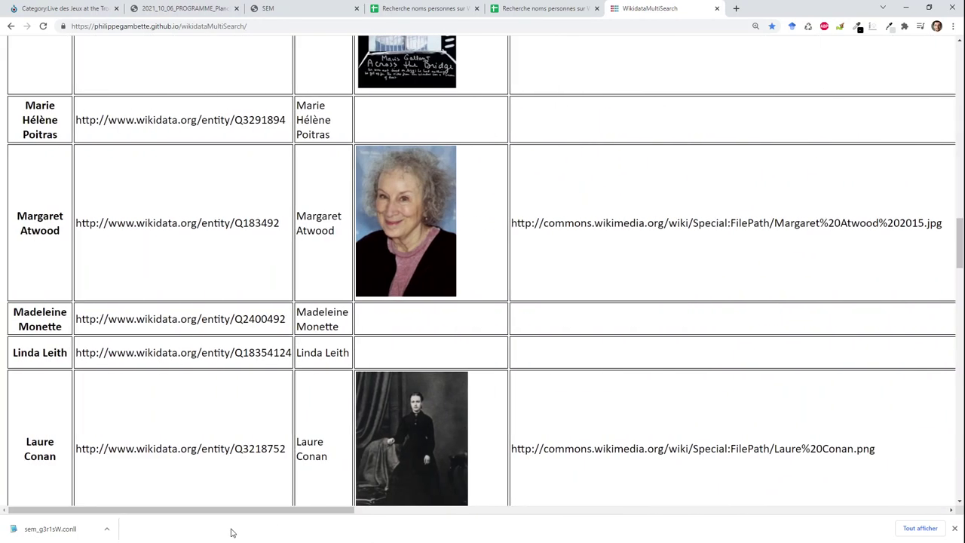
- Examine further result rows for missing items or photos and consult the Wikimedia Commons category Live des Jeux at the Trocadero
scroll(241, 405, down, 5)
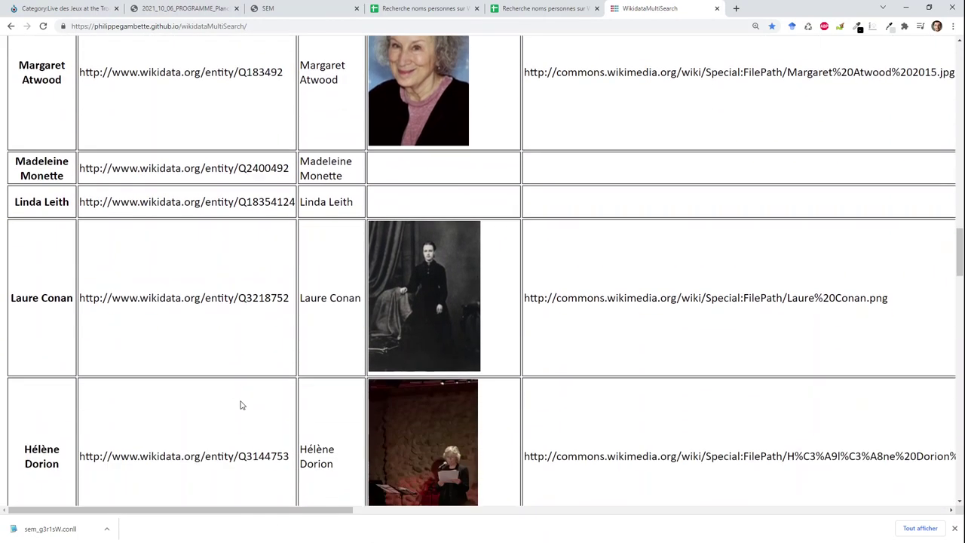
scroll(241, 401, down, 5)
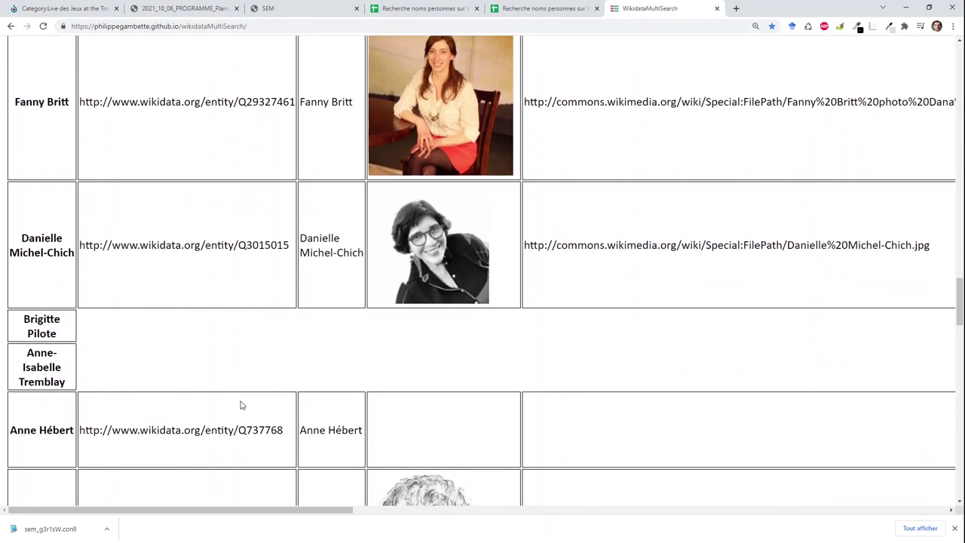
scroll(241, 401, down, 1)
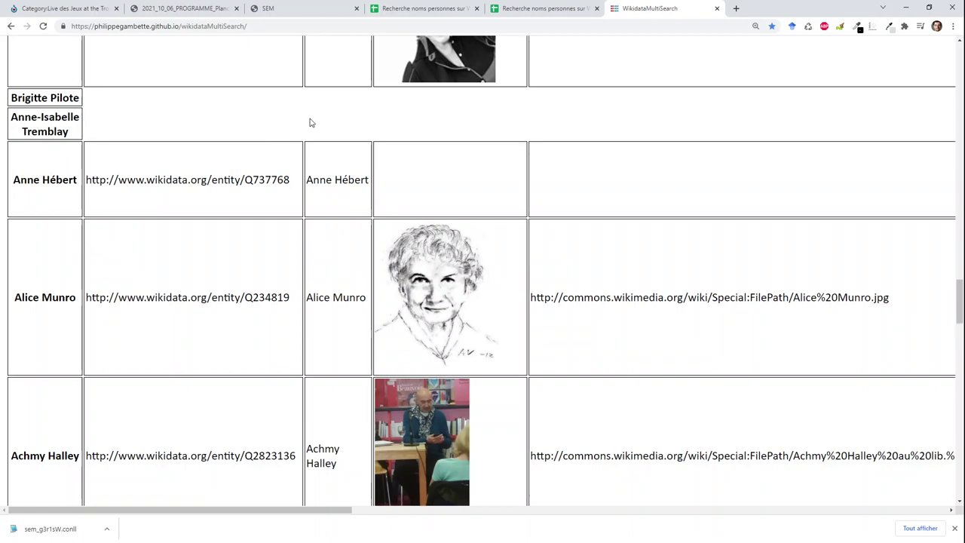
click(86, 9)
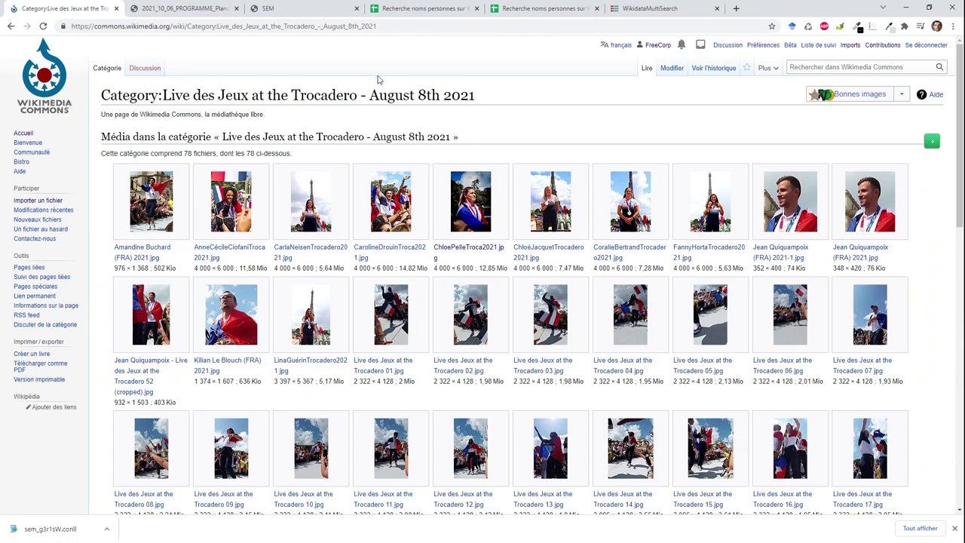
click(623, 16)
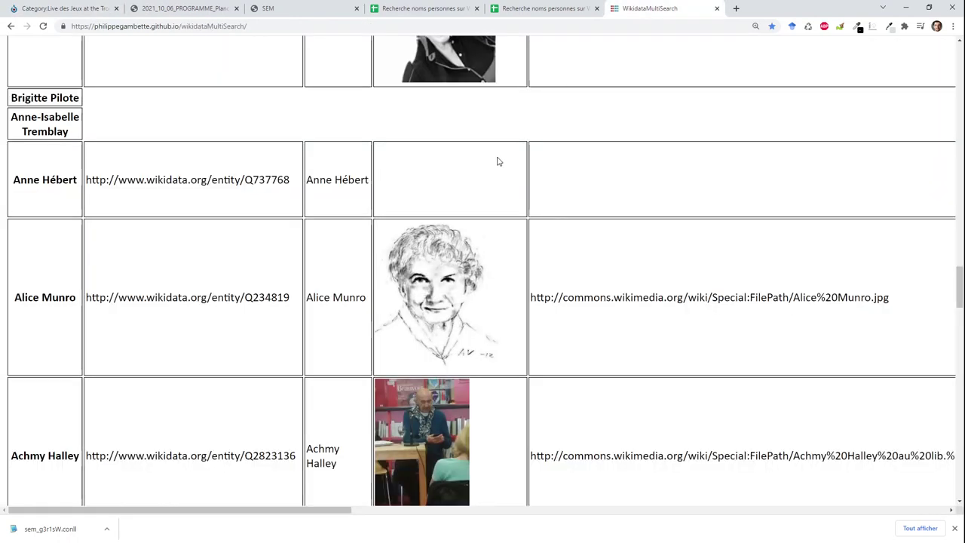
- Examine the remaining WikidataMultiSearch result rows down to the latest ones loaded
scroll(497, 161, down, 15)
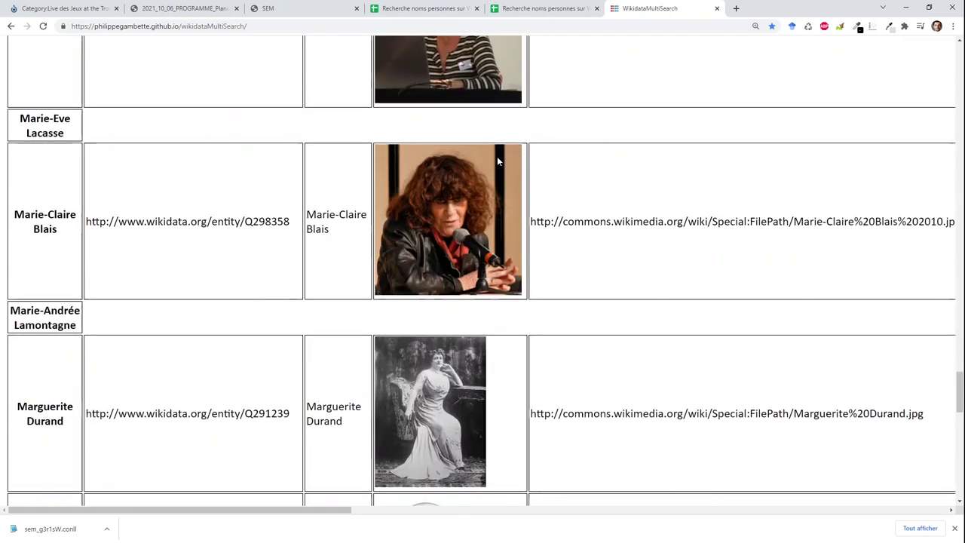
scroll(497, 162, down, 15)
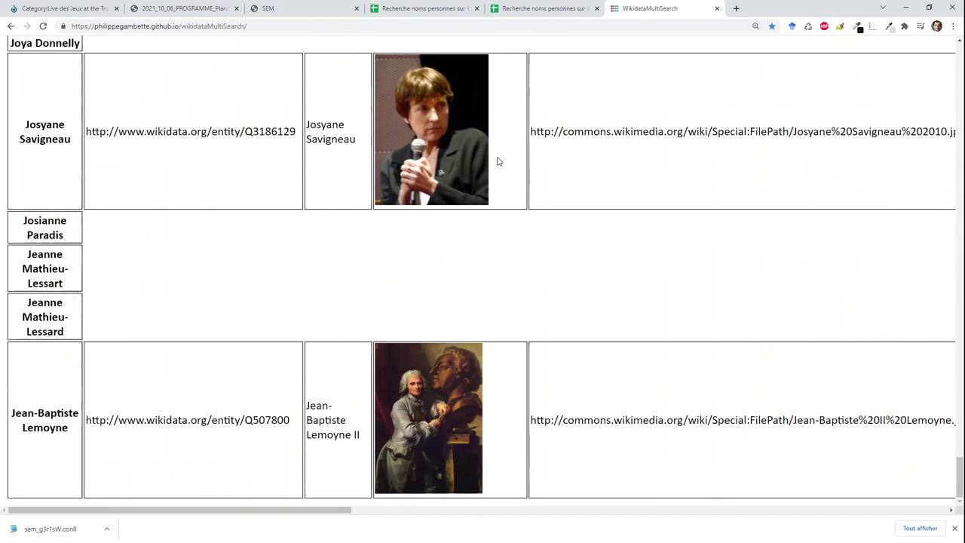
scroll(497, 161, down, 2)
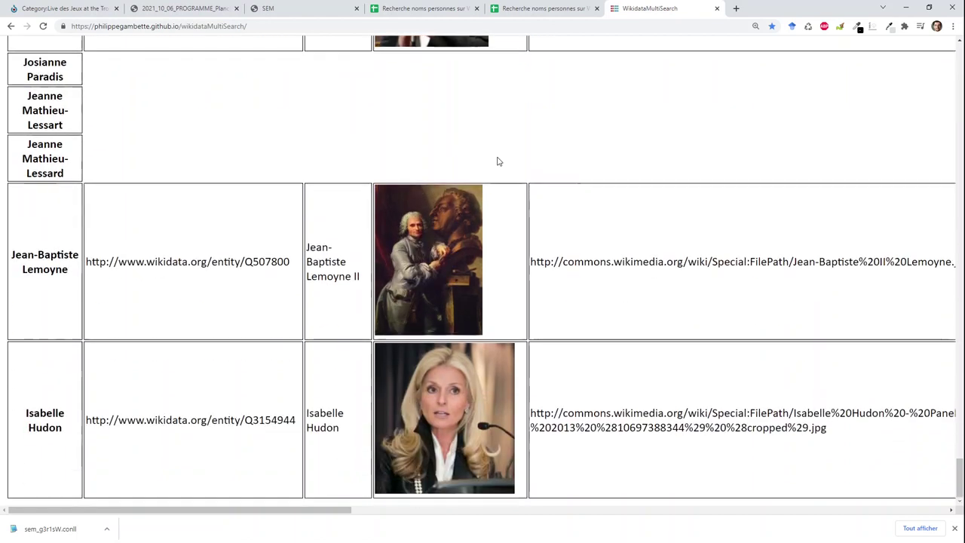
scroll(497, 161, down, 1)
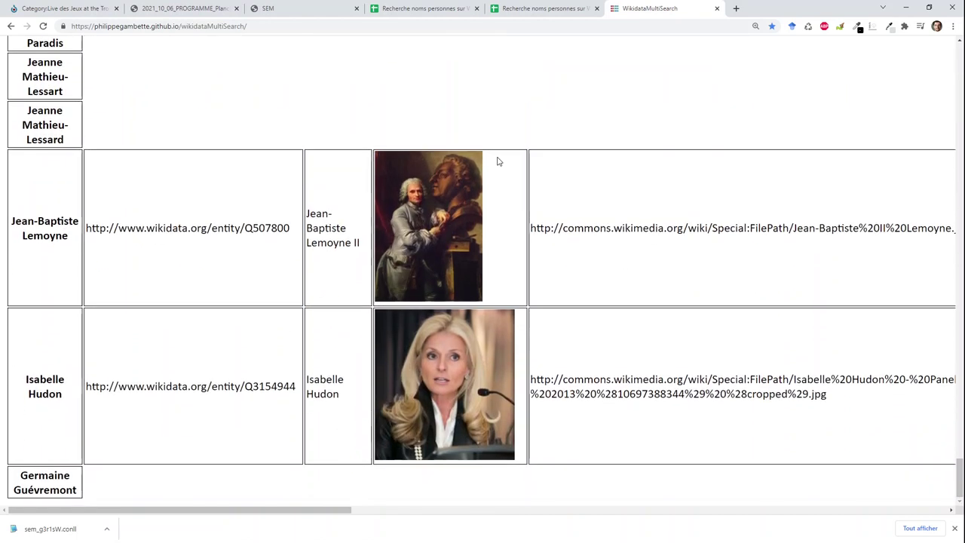
scroll(496, 161, down, 2)
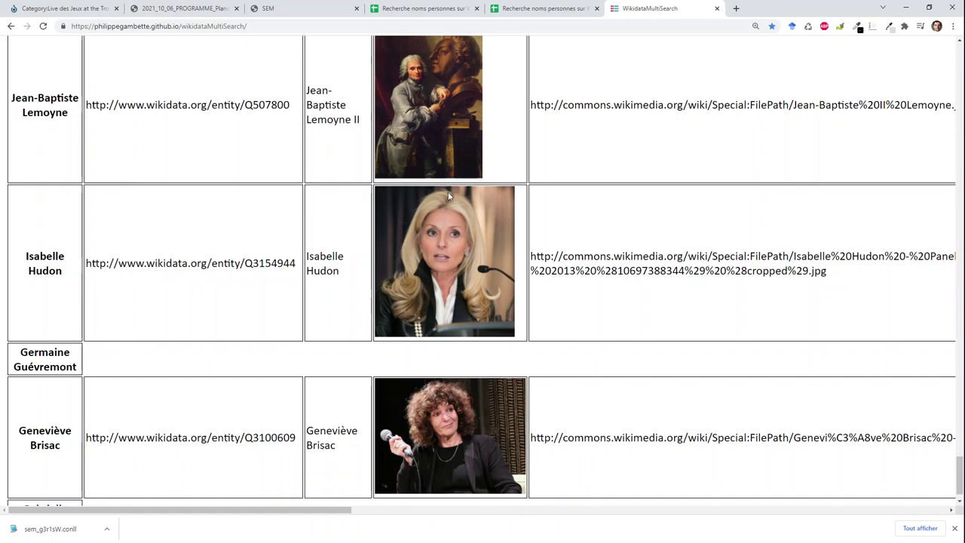
- Switch to the wikidata_sans_photo sheet in Google Sheets and set the P18 column's filter condition to Aucun
click(518, 11)
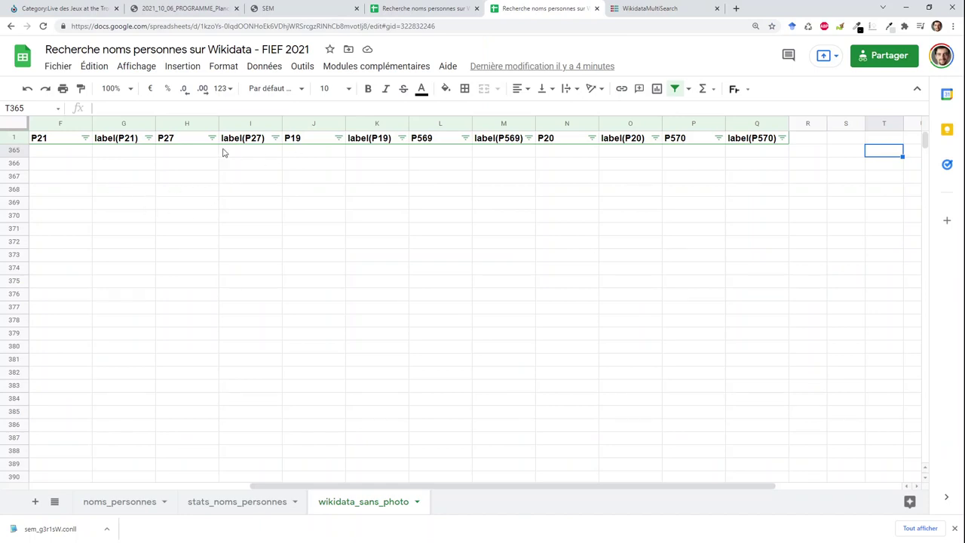
key(Left)
key(Left)
key(Left)
key(Left)
key(Left)
key(Left)
key(Left)
key(Left)
key(Left)
key(Left)
key(Left)
key(Left)
key(Left)
key(Left)
key(Left)
key(Left)
key(Left)
key(Left)
key(Left)
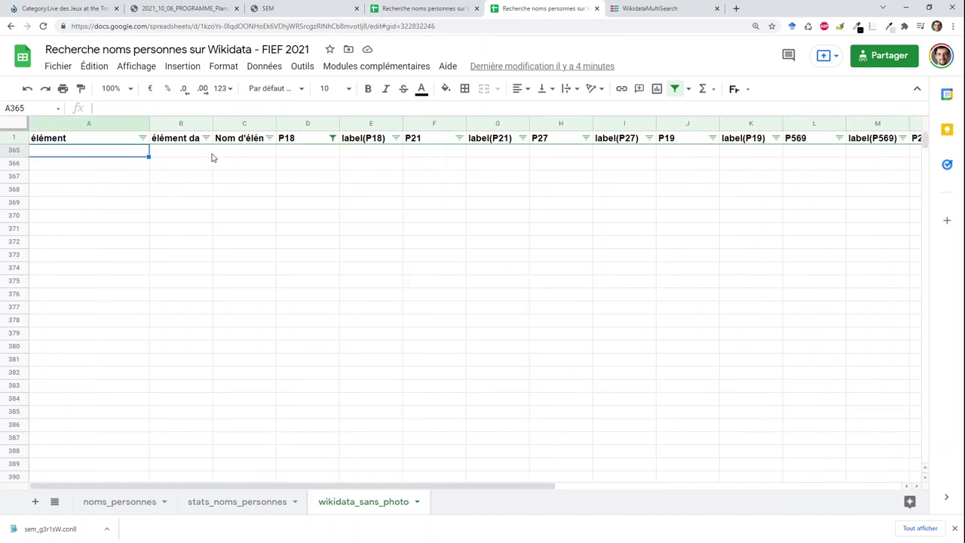
click(333, 138)
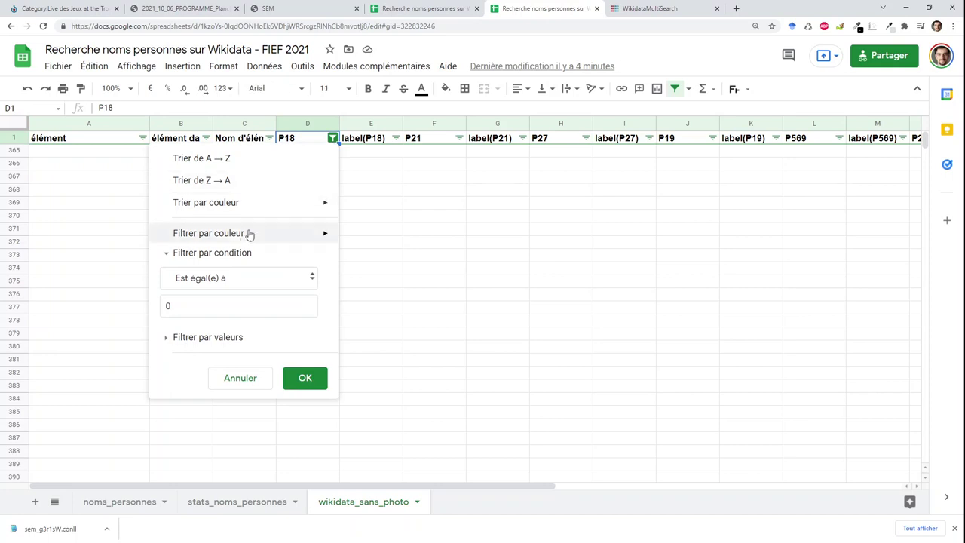
click(197, 278)
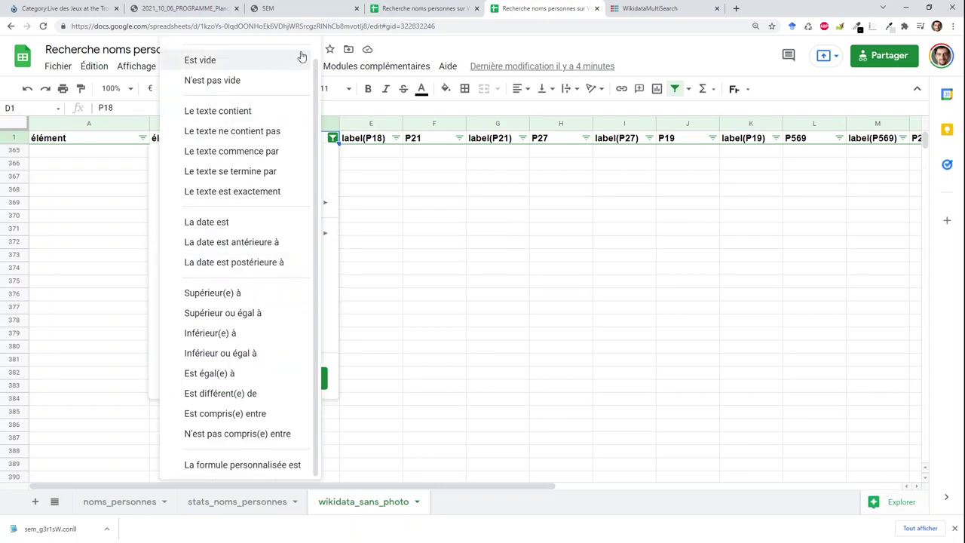
scroll(317, 51, up, 1)
click(270, 53)
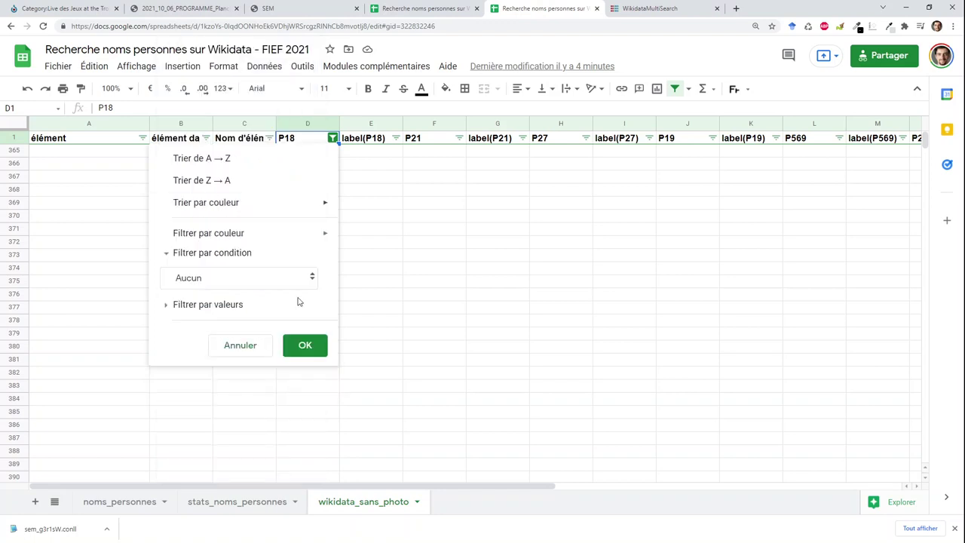
click(302, 347)
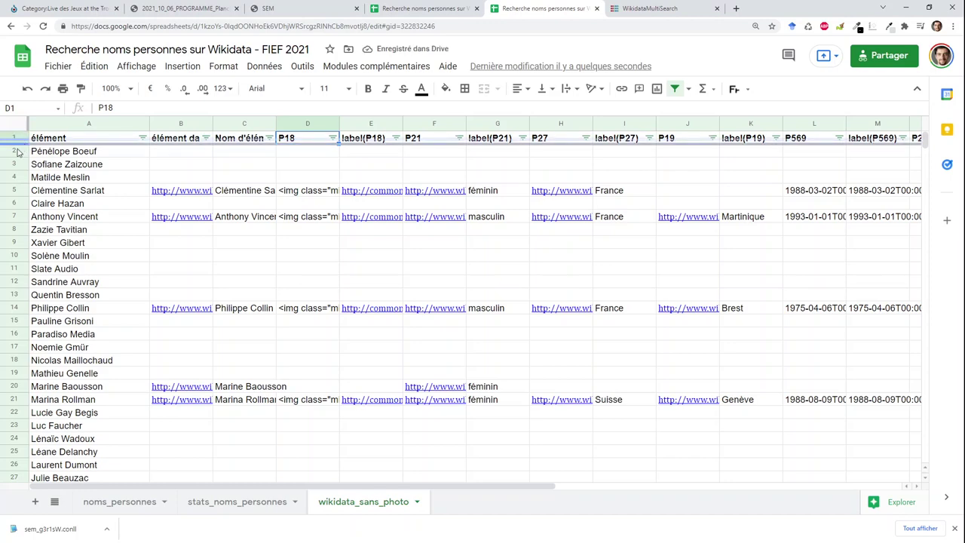
- Clear the old data from rows 2 to 180 below the header and select cell A2
drag(15, 152, 7, 538)
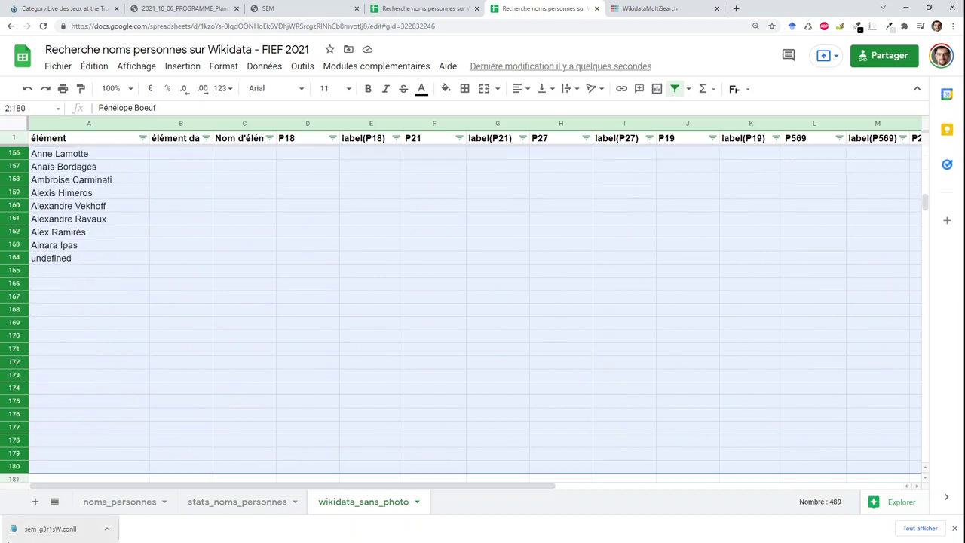
key(Delete)
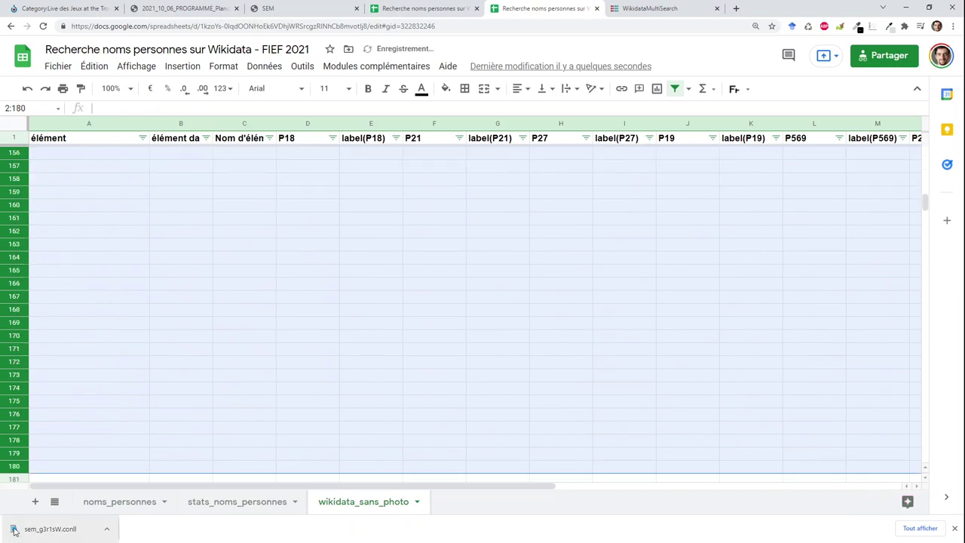
click(103, 144)
key(Down)
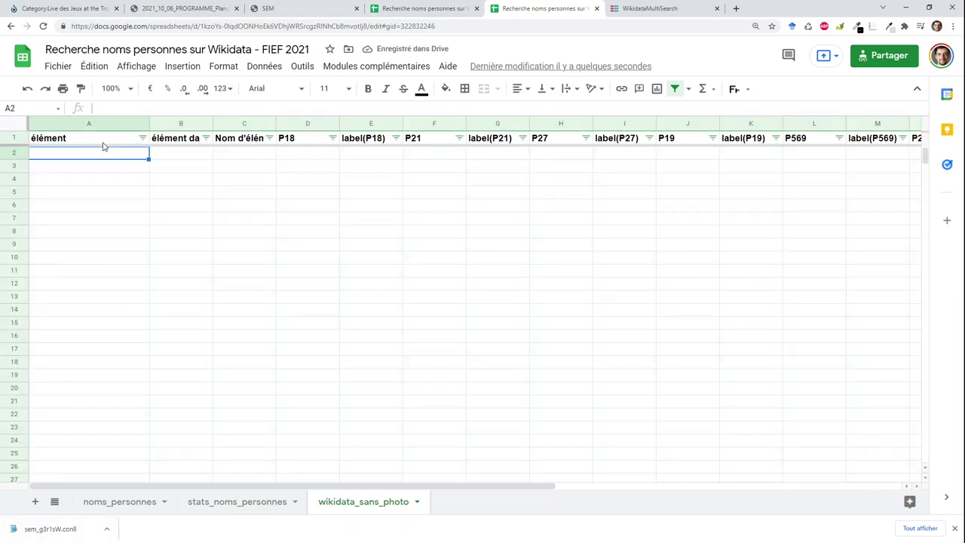
- Return to WikidataMultiSearch, check that the results reach the last searched name, and download the results table
click(630, 8)
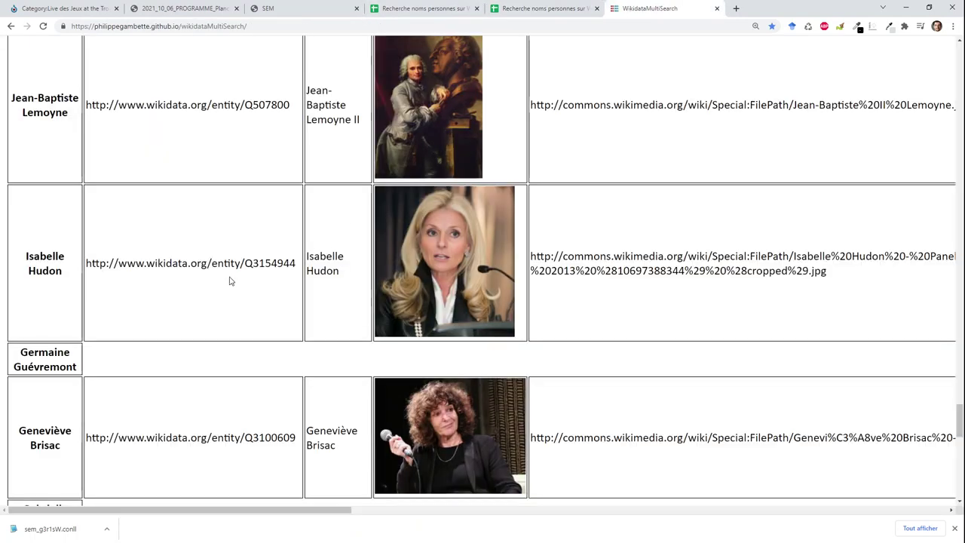
scroll(231, 280, down, 10)
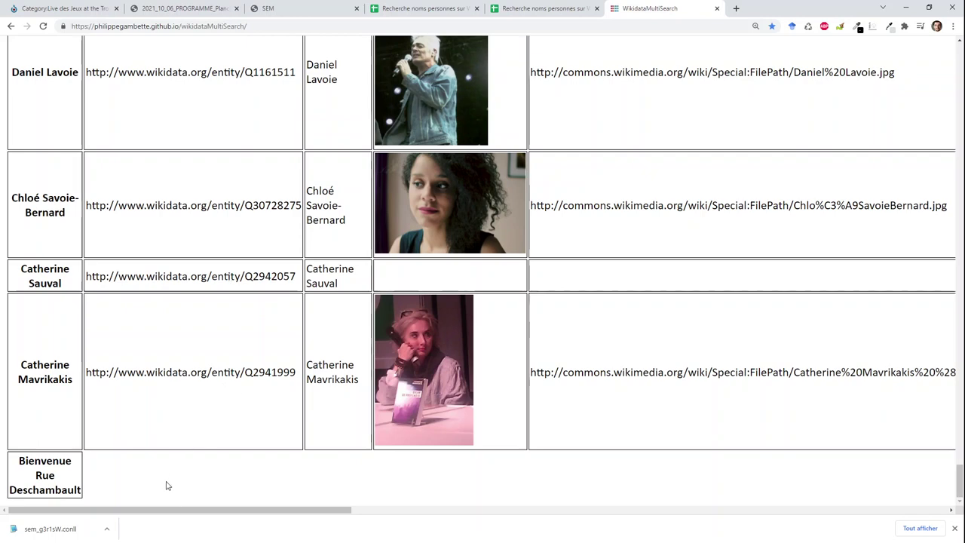
key(Home)
scroll(165, 482, down, 4)
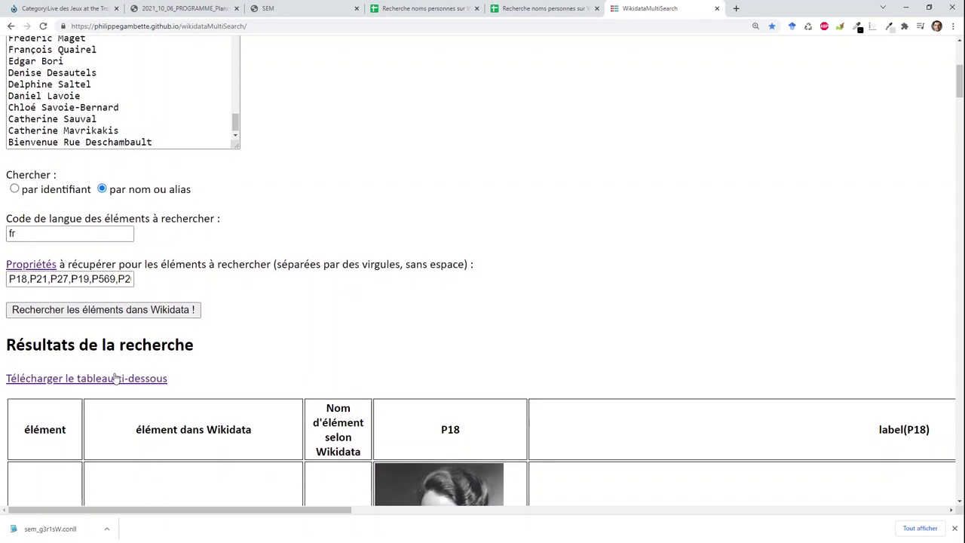
click(114, 377)
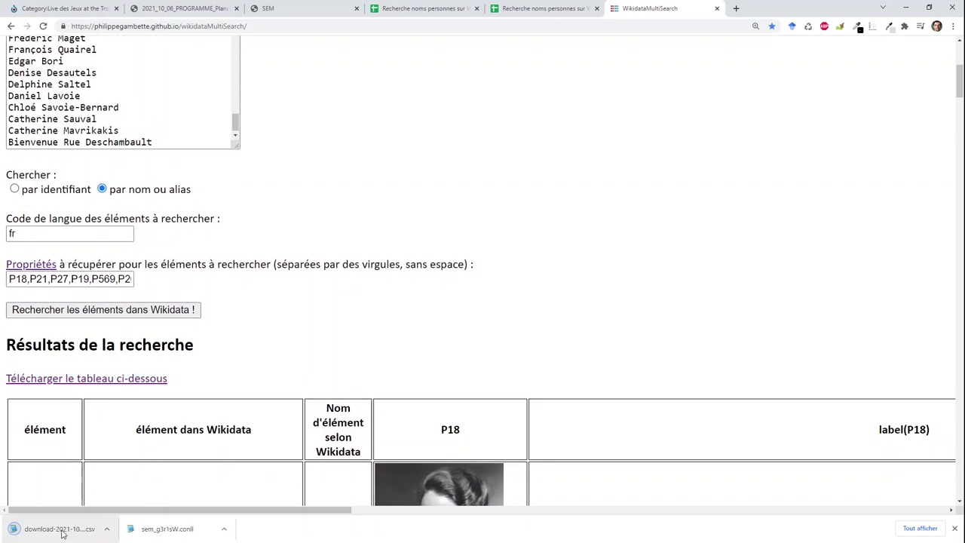
- Switch back to the wikidata_sans_photo sheet and choose the downloaded download-2021-10-15_0h13.csv file for import
click(503, 9)
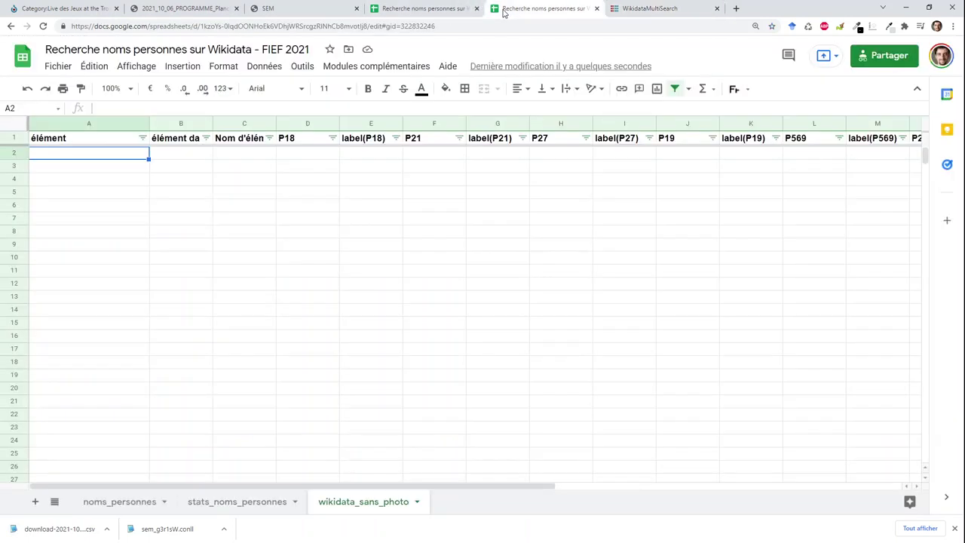
click(58, 66)
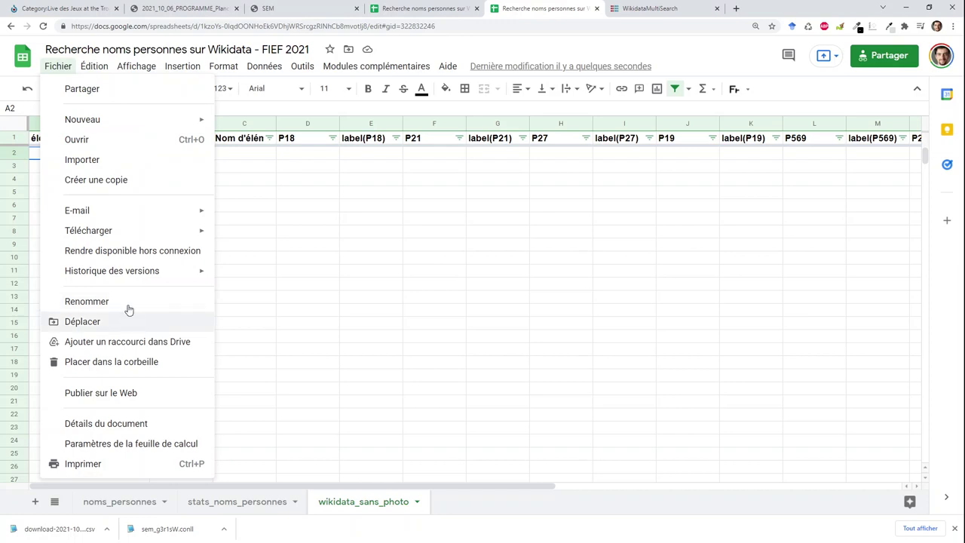
click(134, 169)
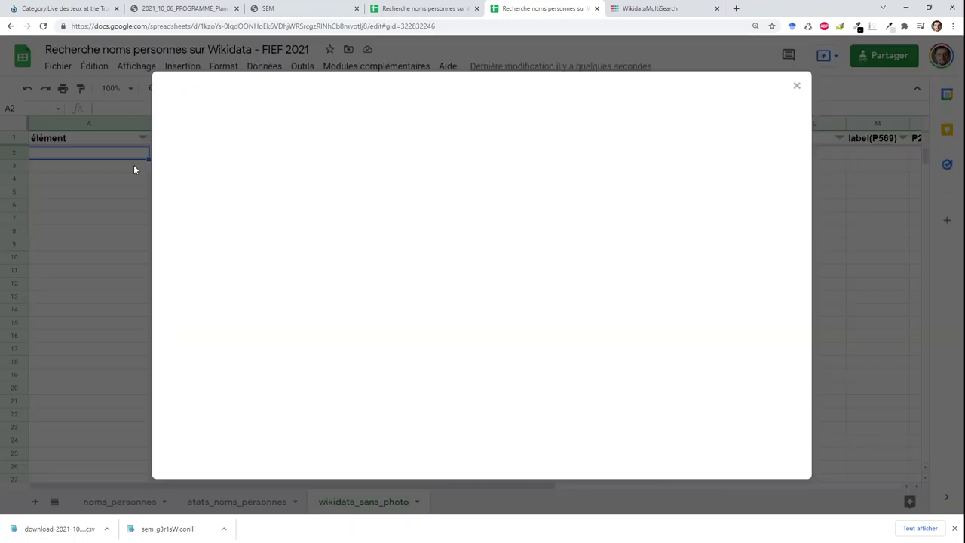
click(416, 130)
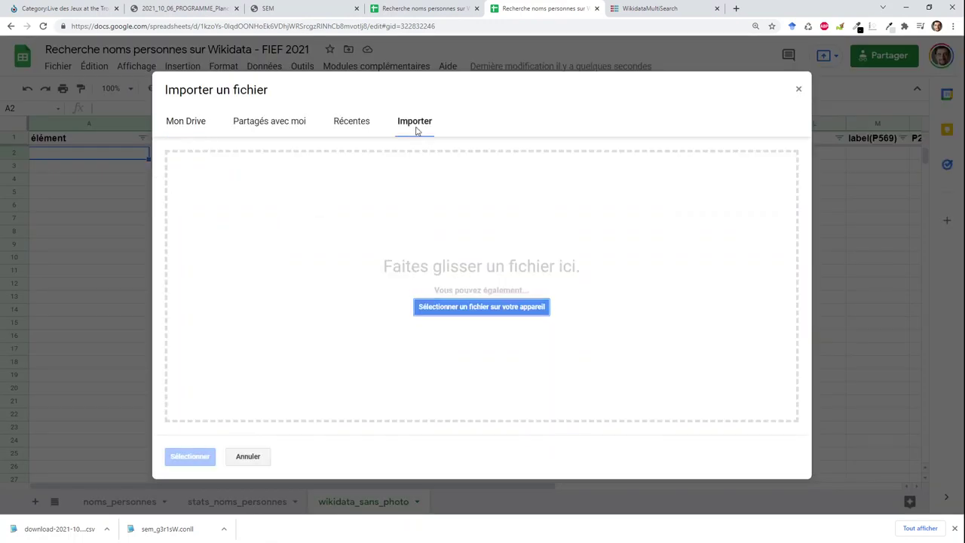
click(481, 306)
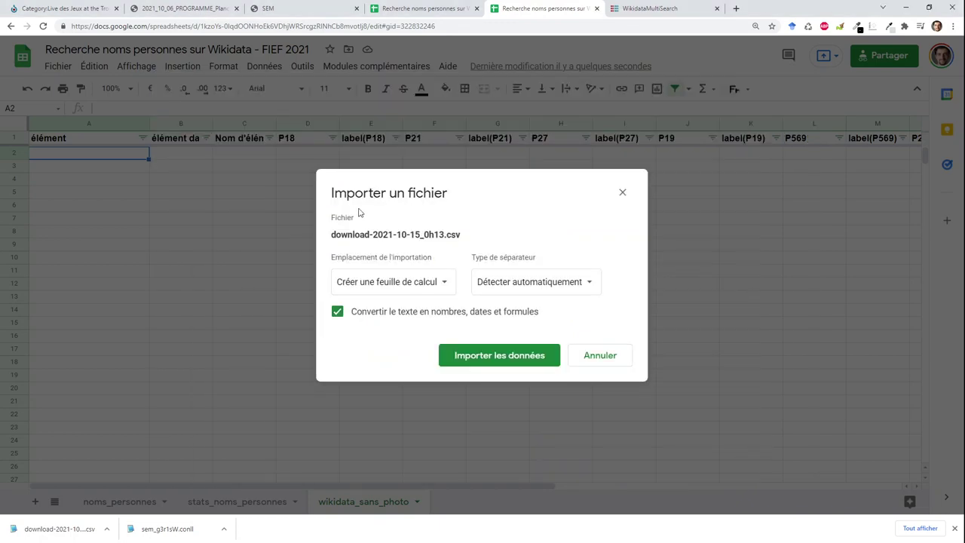
- Import the CSV, replacing data from the selected cell, with Tabulation as separator and conversion of text to numbers, dates and formulas off
click(403, 280)
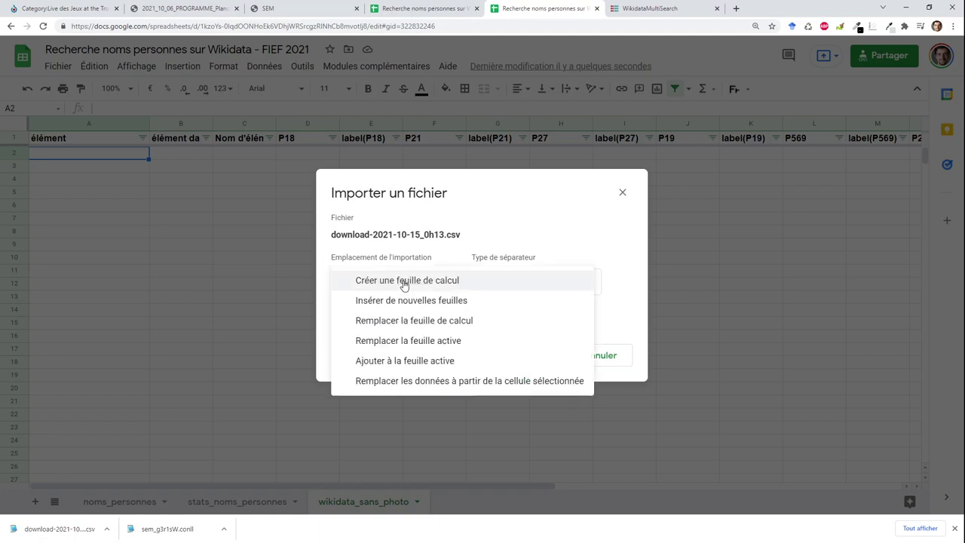
click(405, 380)
click(428, 327)
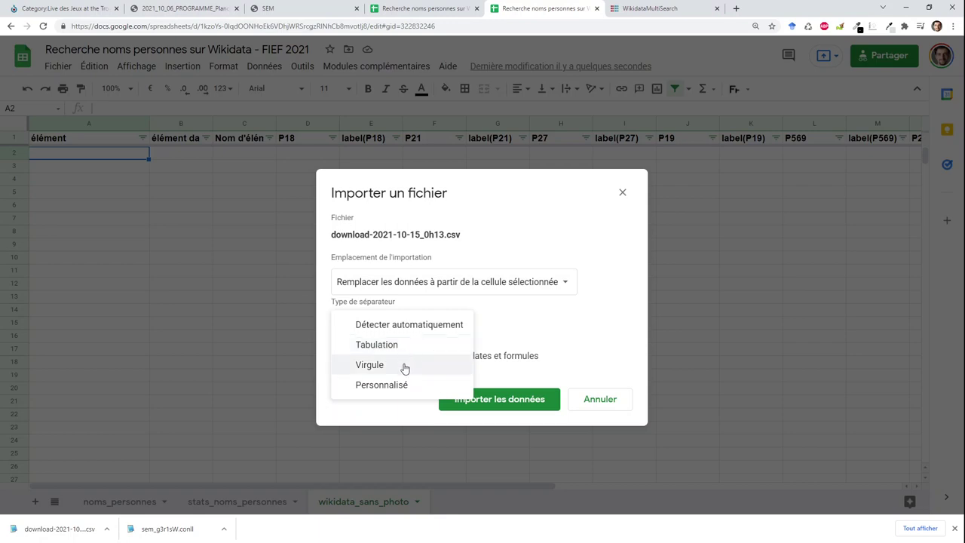
click(53, 529)
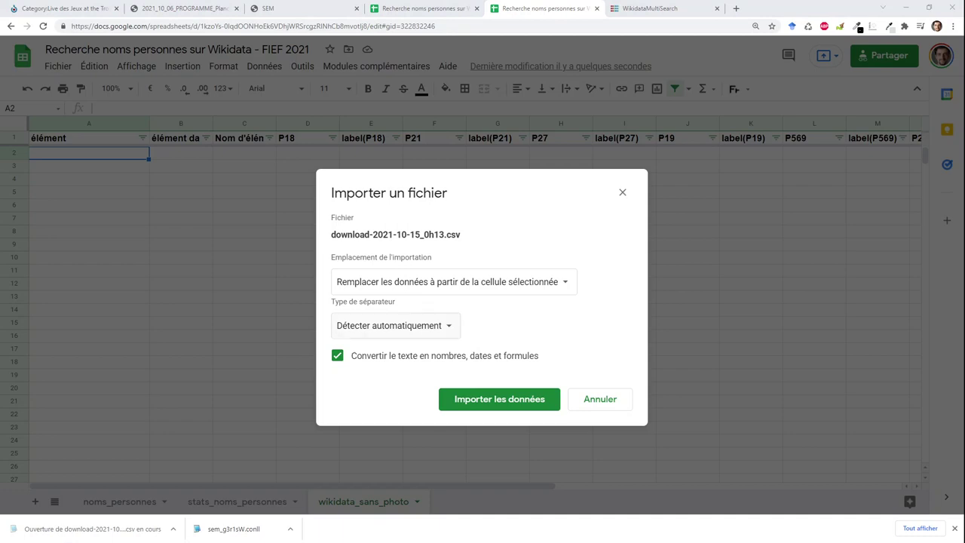
click(362, 325)
click(366, 342)
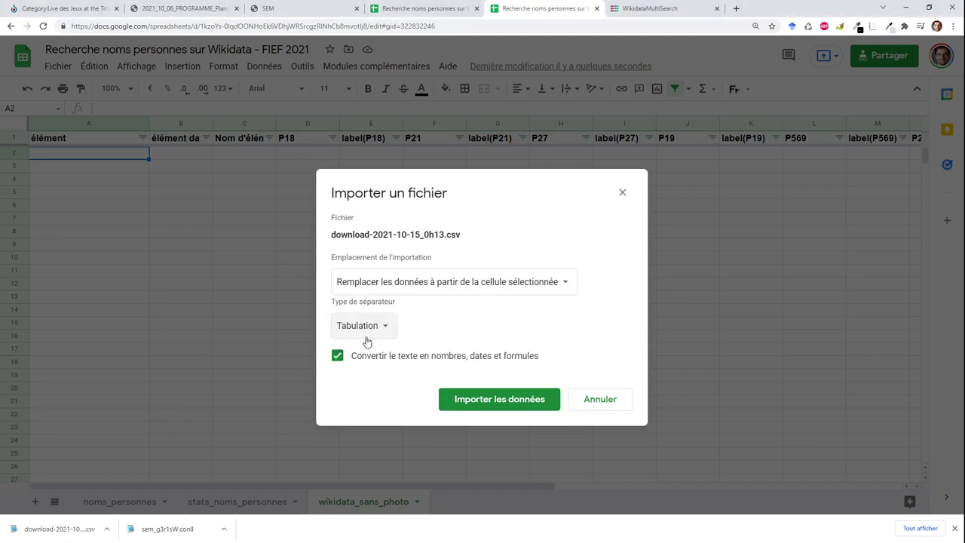
click(391, 355)
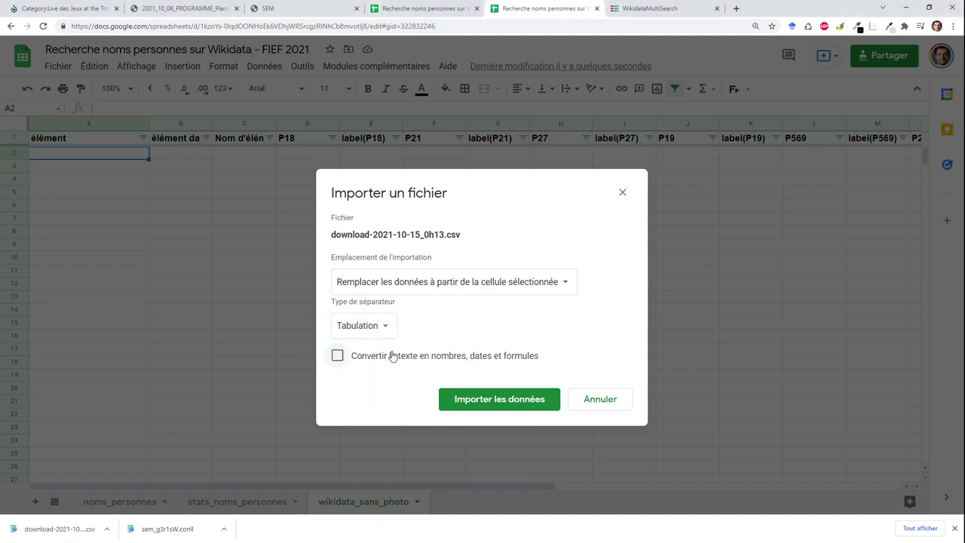
click(460, 404)
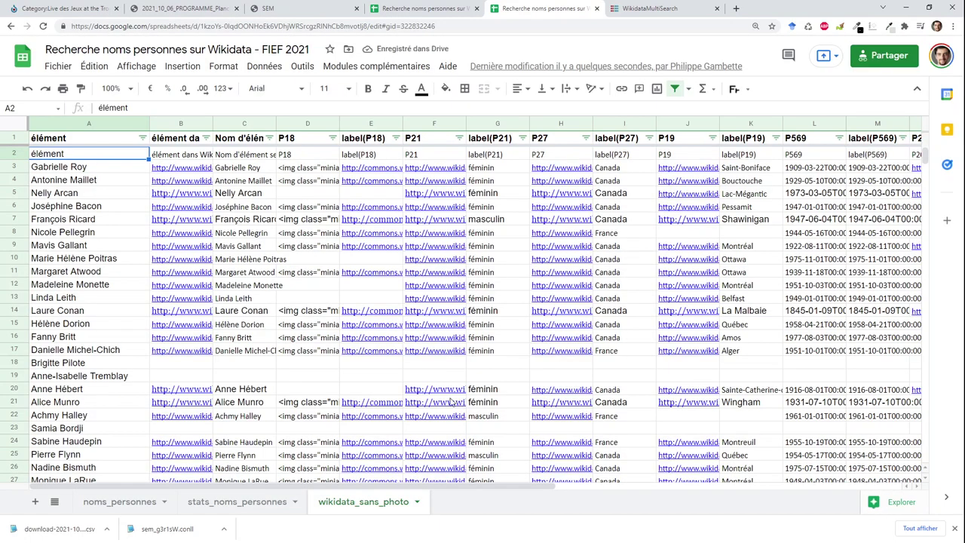
- Delete the duplicated header line in row 2 of the imported data
click(14, 153)
right_click(14, 153)
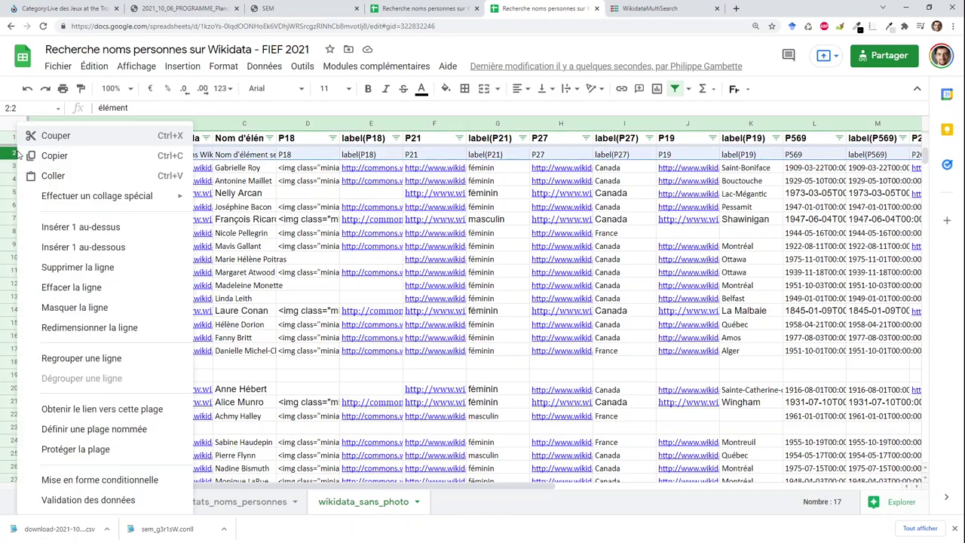
click(63, 267)
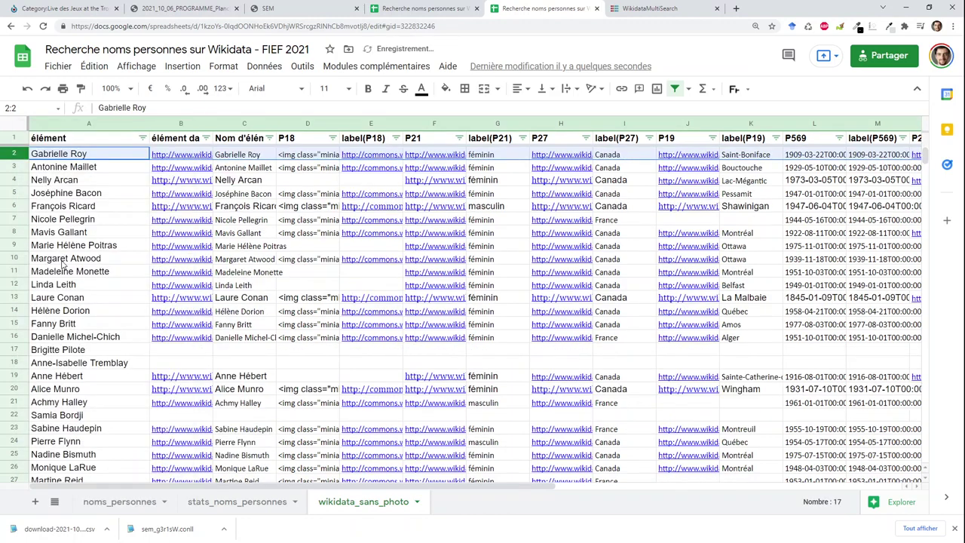
- Undo the accidental move of the first data row
click(237, 157)
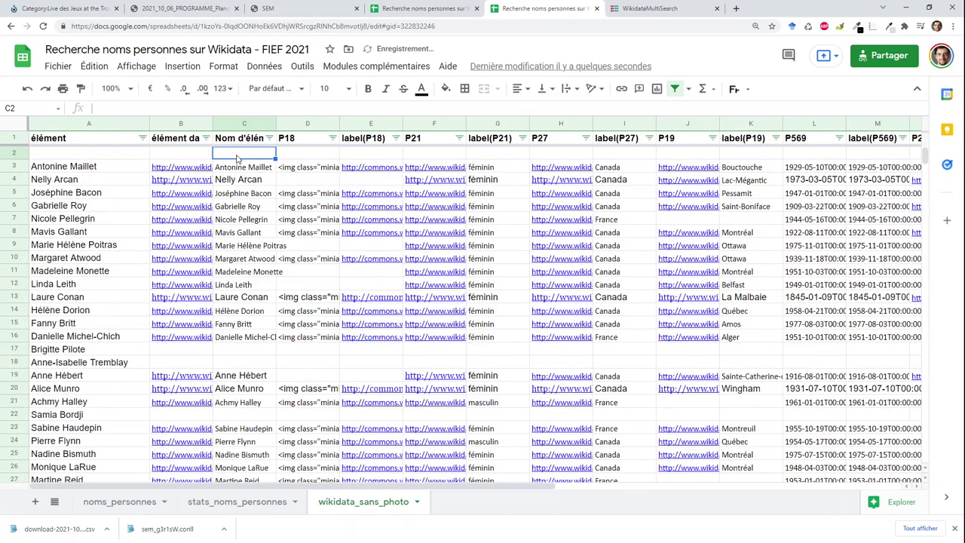
key(ctrl+z)
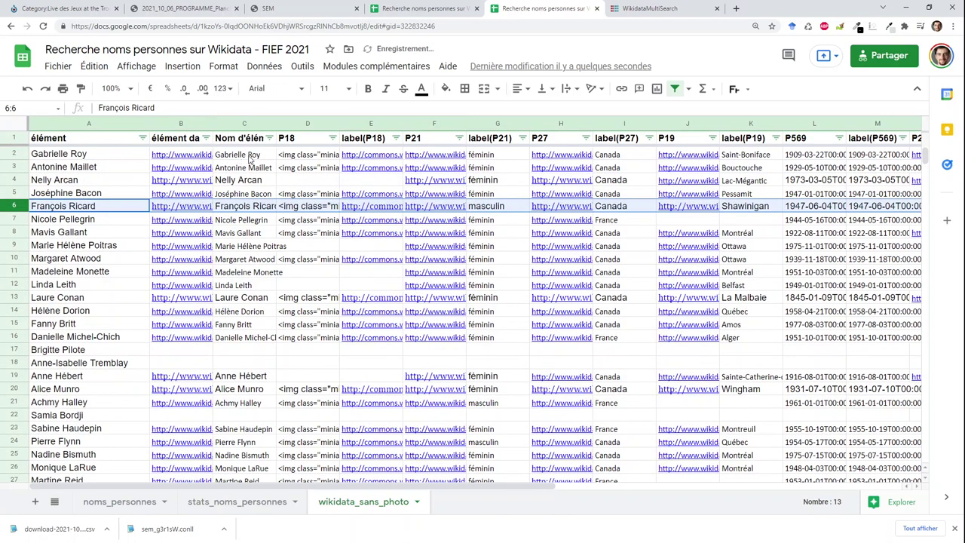
click(251, 156)
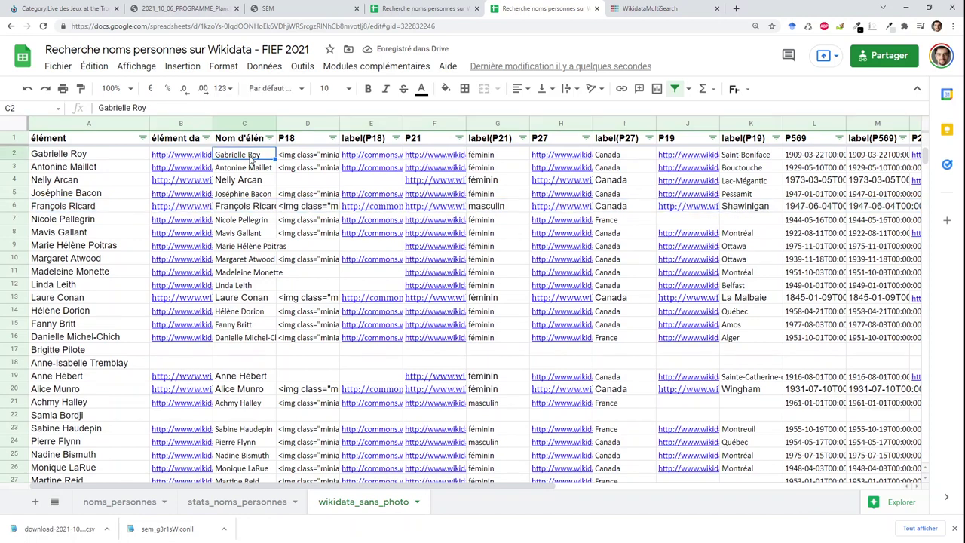
- Filter the "élément dans Wikidata" column with the condition "N'est pas vide"
click(206, 138)
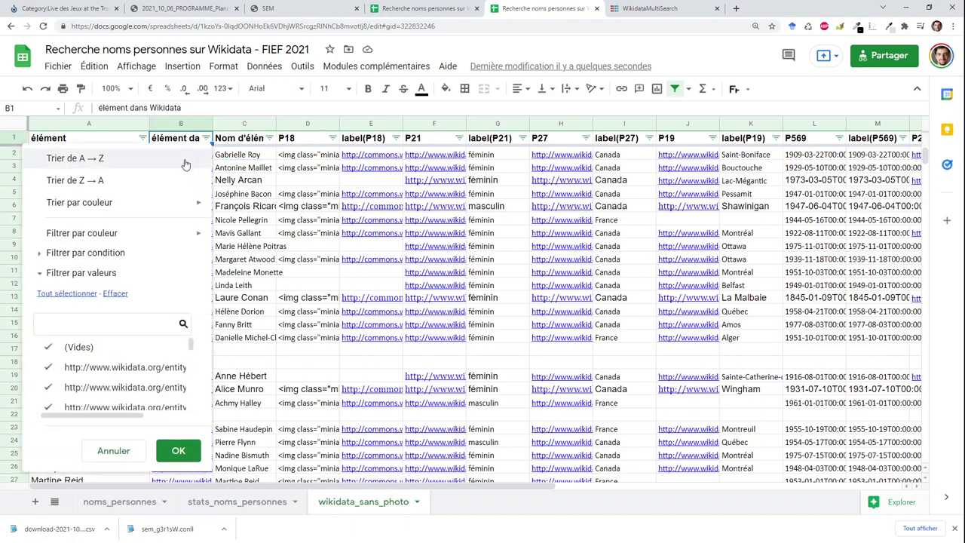
click(155, 254)
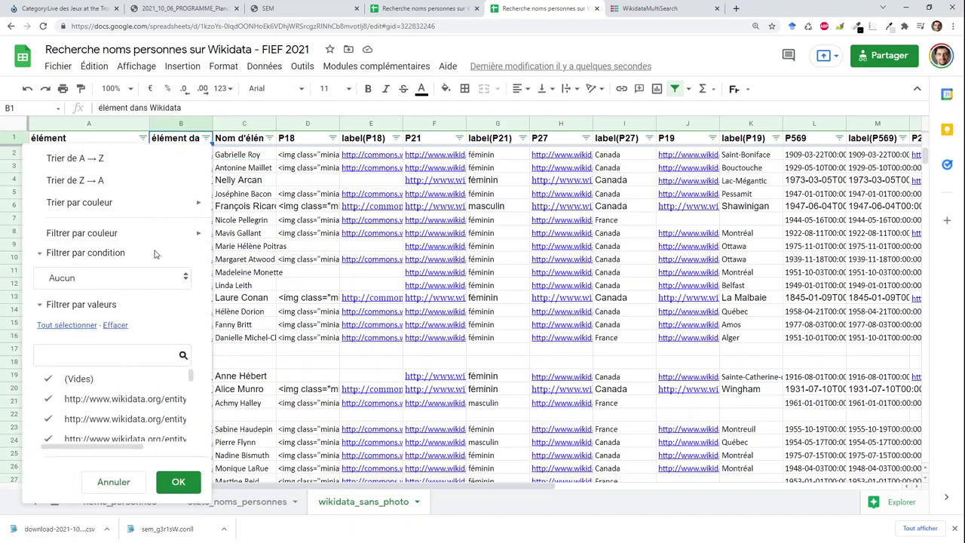
click(106, 280)
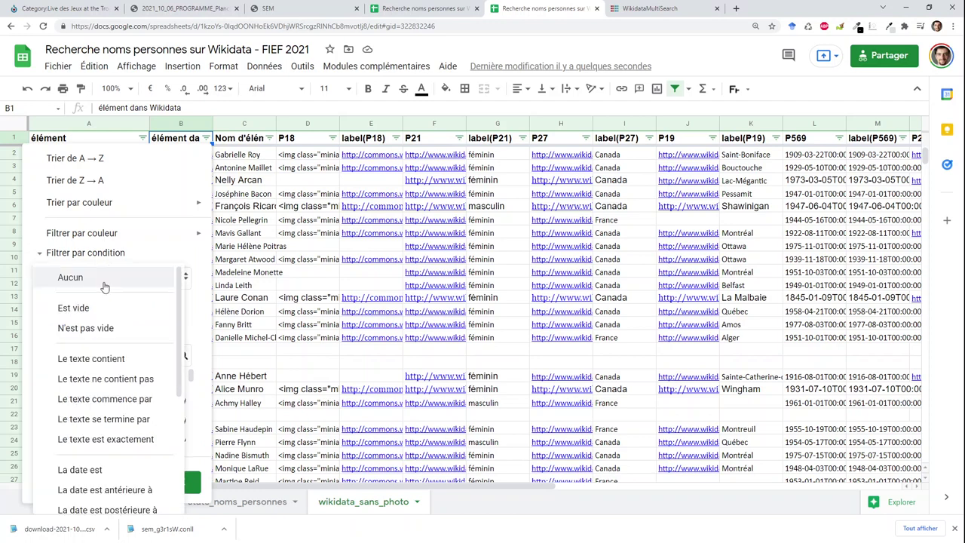
click(96, 327)
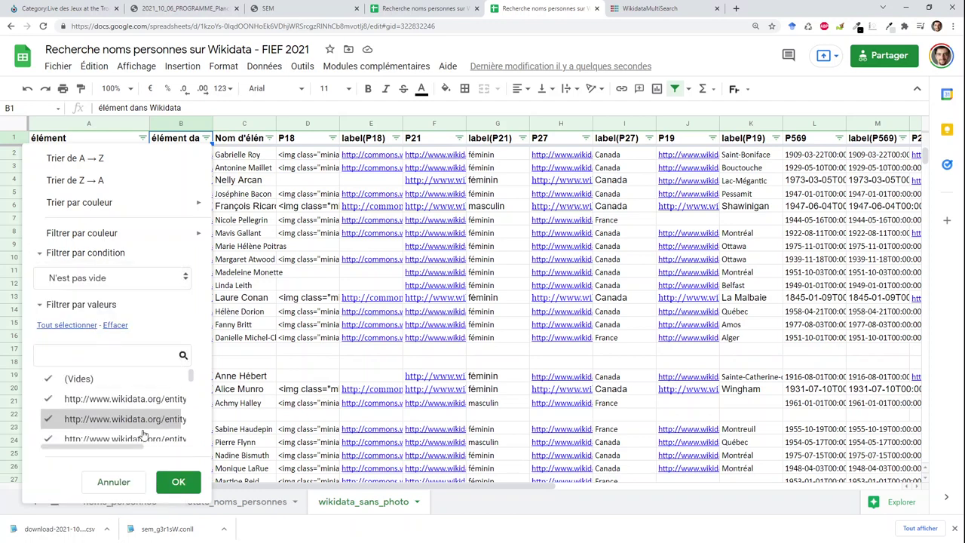
click(178, 483)
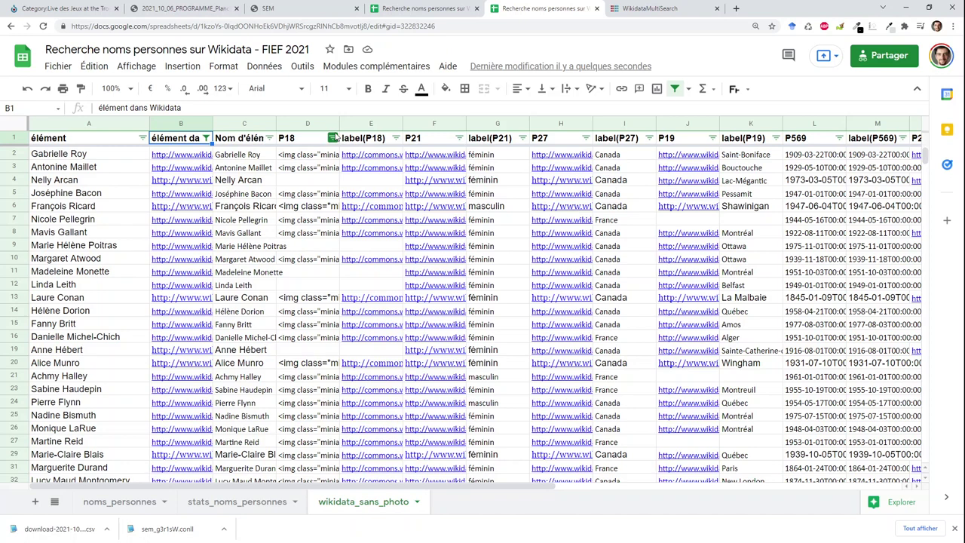
- Filter the P18 column with the condition "Est vide" and widen the "Nom d'élément selon Wikidata" column
click(332, 138)
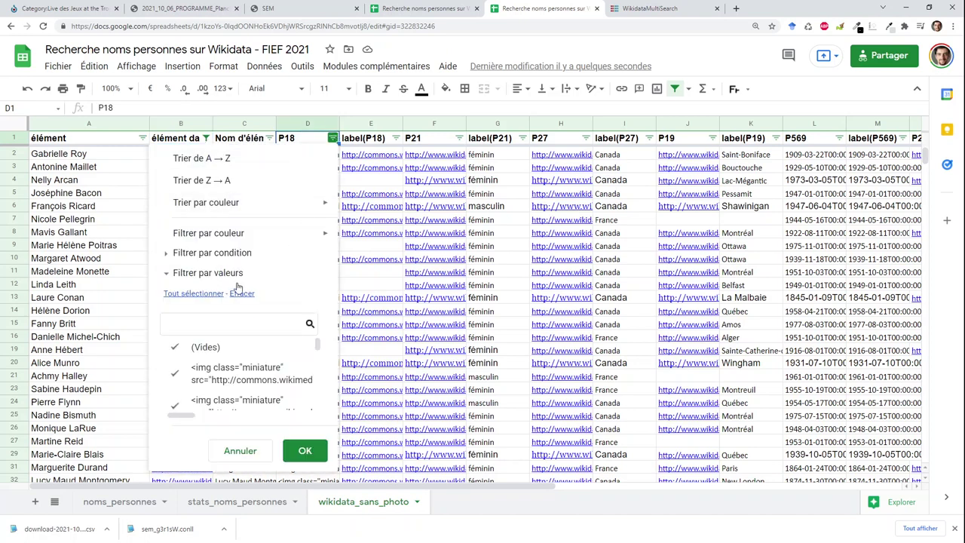
mouse_move(233, 233)
click(234, 254)
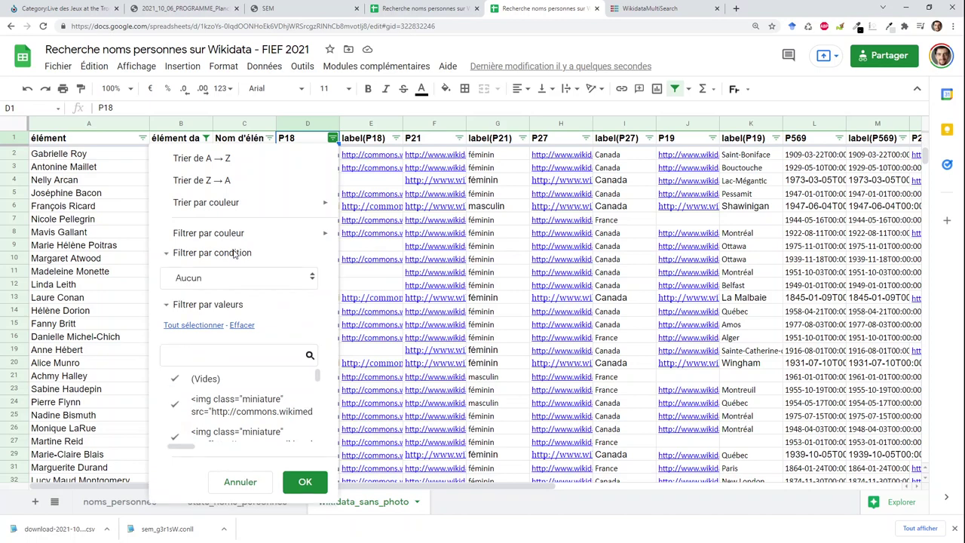
click(230, 277)
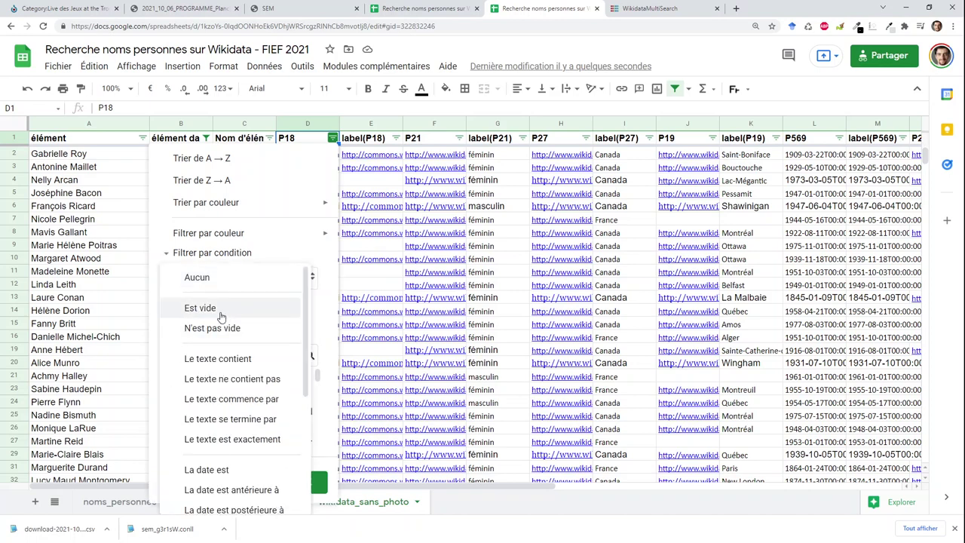
click(223, 316)
click(300, 481)
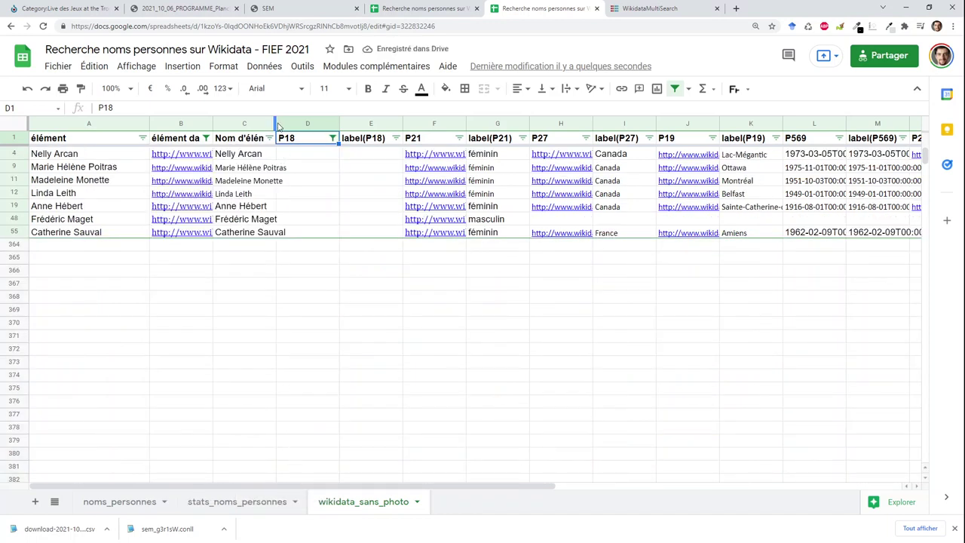
drag(276, 123, 302, 123)
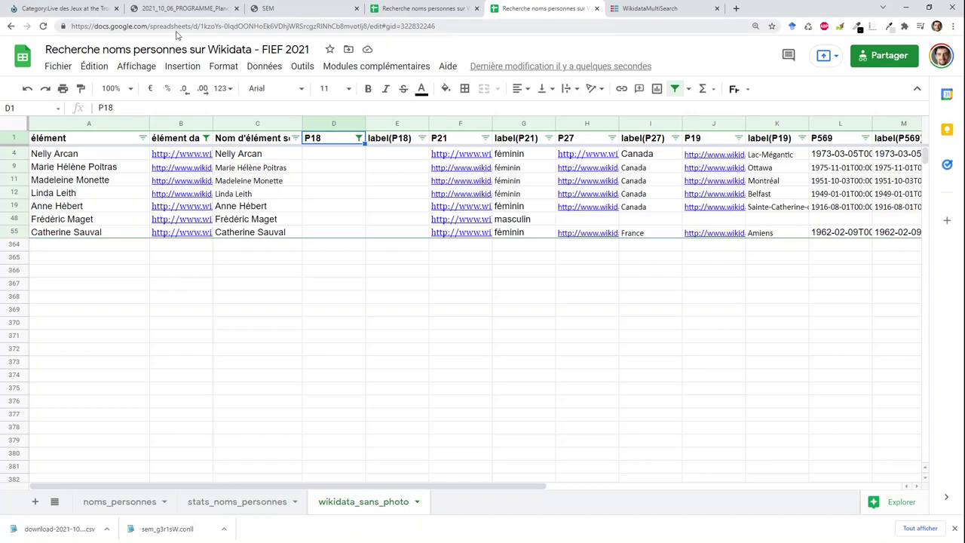
- View the Wikimedia Commons category "Live des Jeux at the Trocadero - August 8th 2021" and return to the WikidataMultiSearch results
click(107, 10)
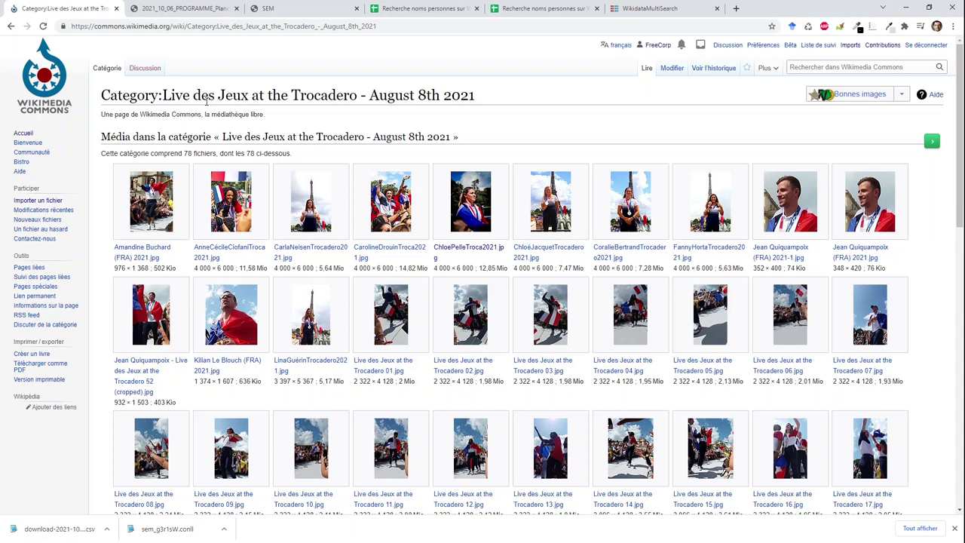
click(633, 15)
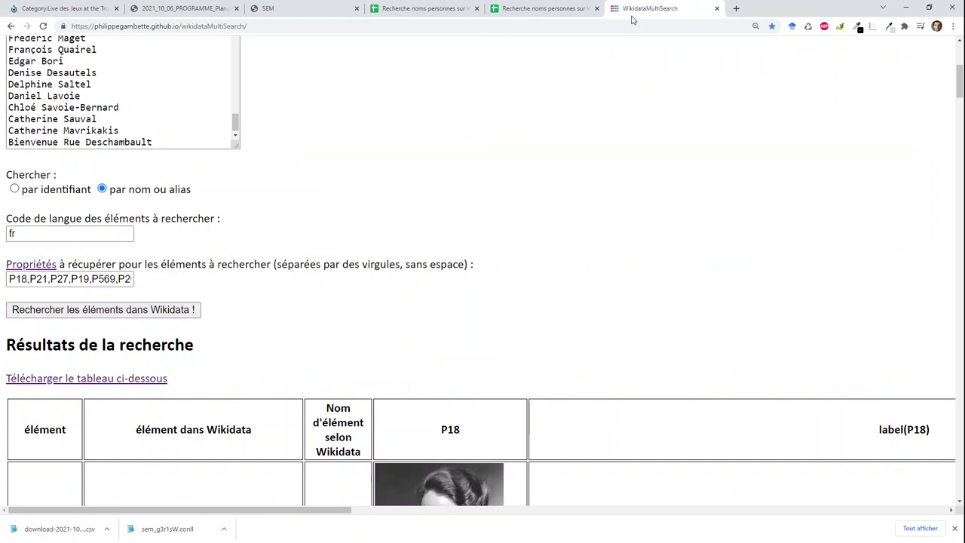